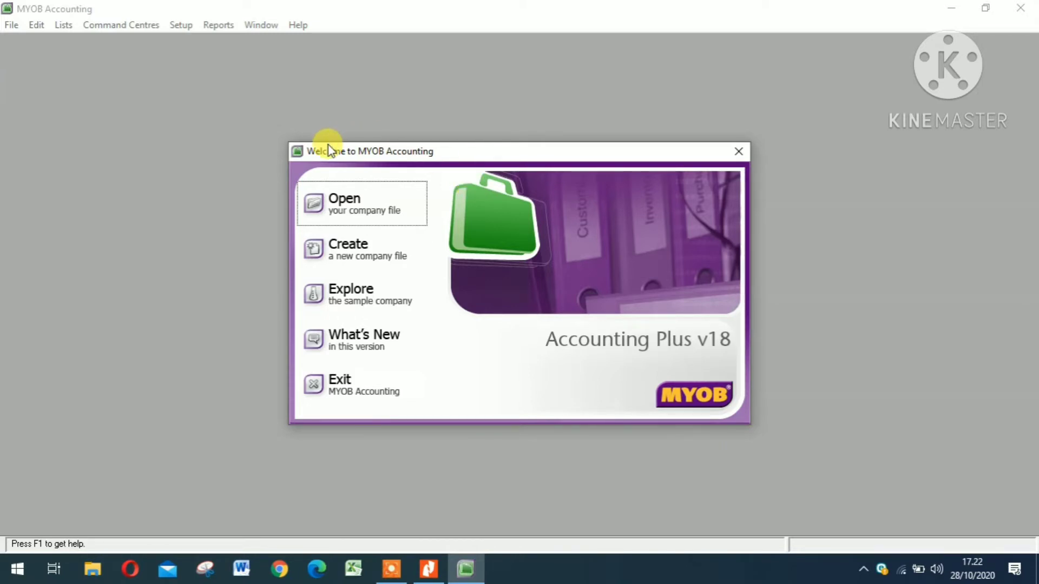
# Open the company file QUEEN TOYS_11 AKL1_PRAKTEK.myo as Administrator without running data verification.
pyautogui.click(353, 212)
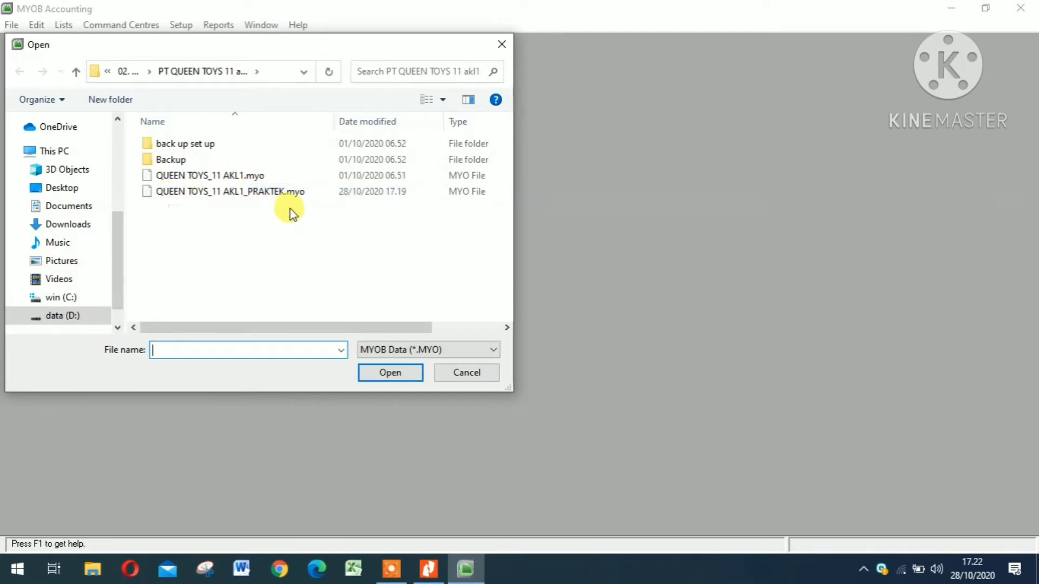
pyautogui.click(181, 192)
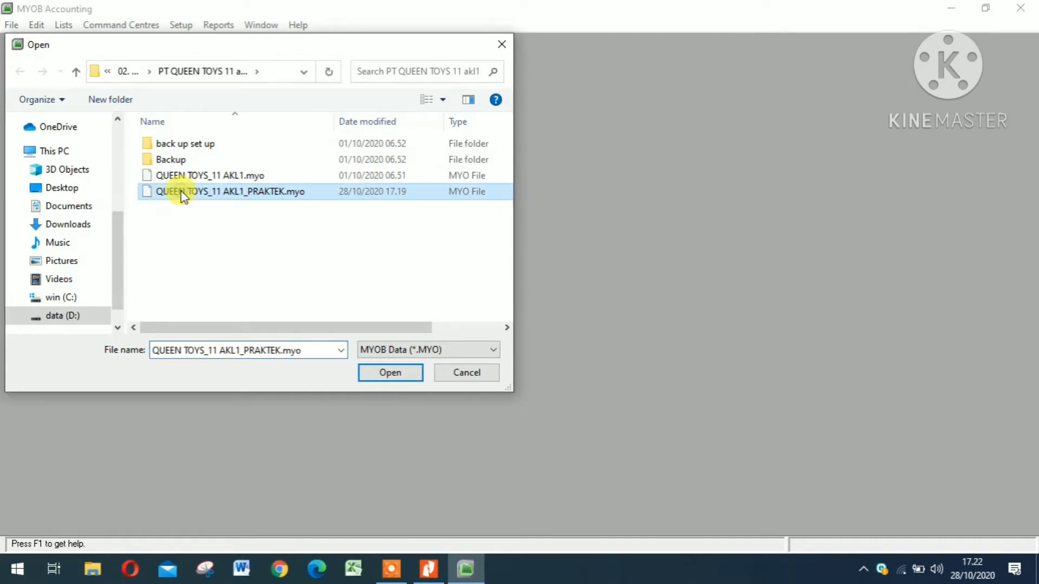
pyautogui.click(407, 374)
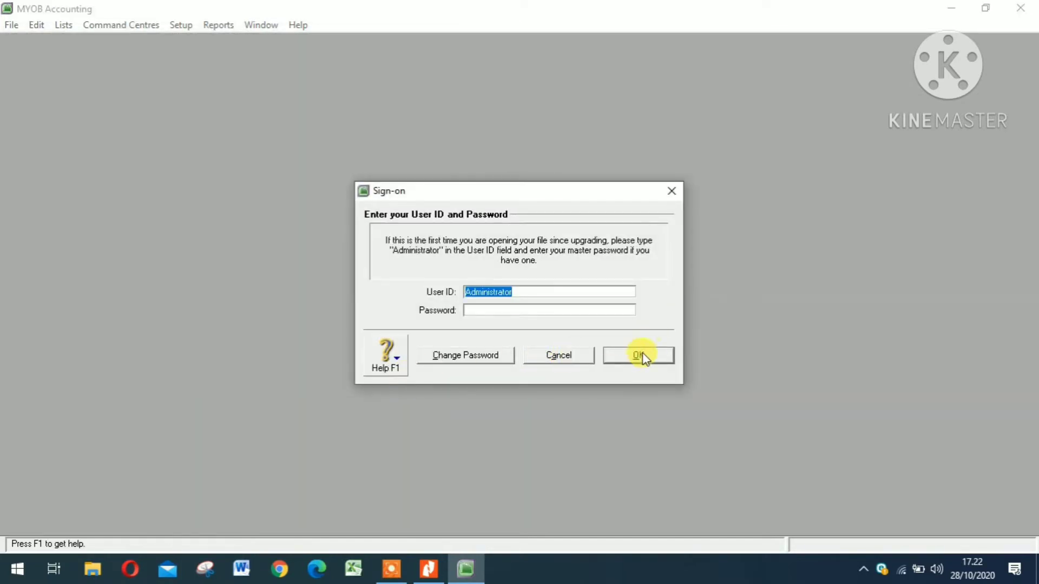
pyautogui.click(639, 356)
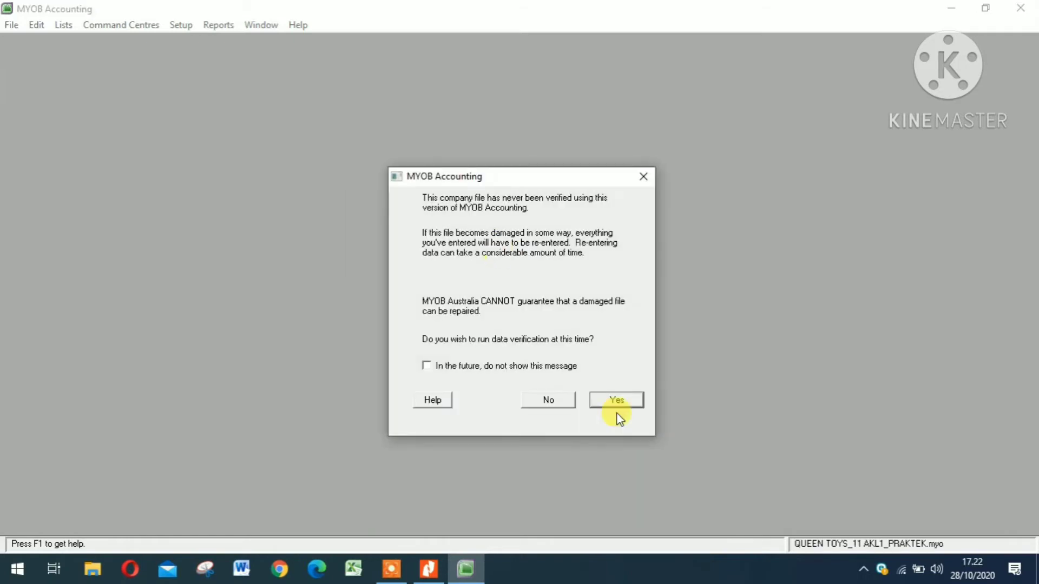
pyautogui.click(551, 402)
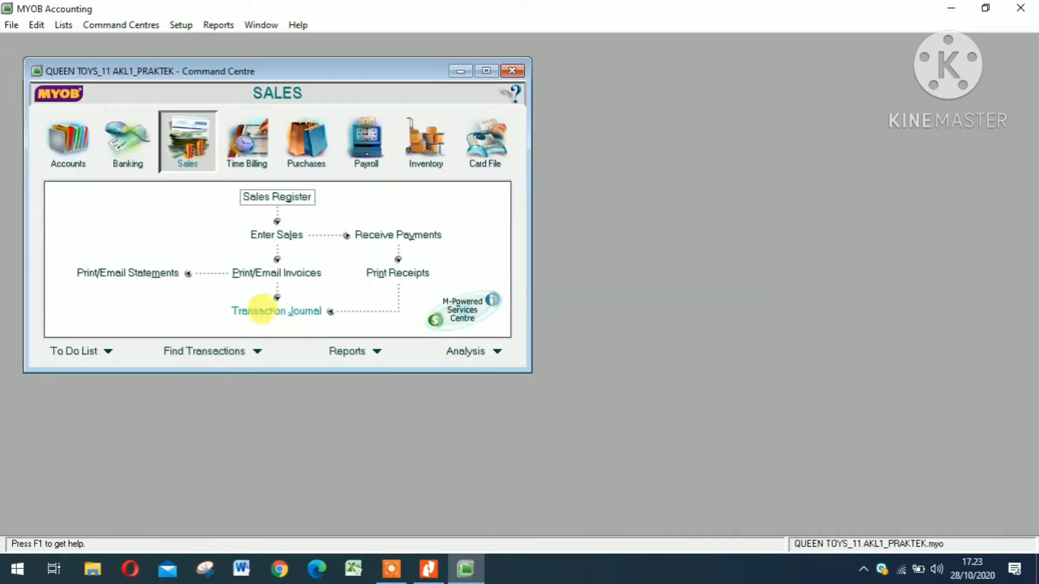
# Open the sales transaction journal and set its start date to 01/10/2010.
pyautogui.click(260, 310)
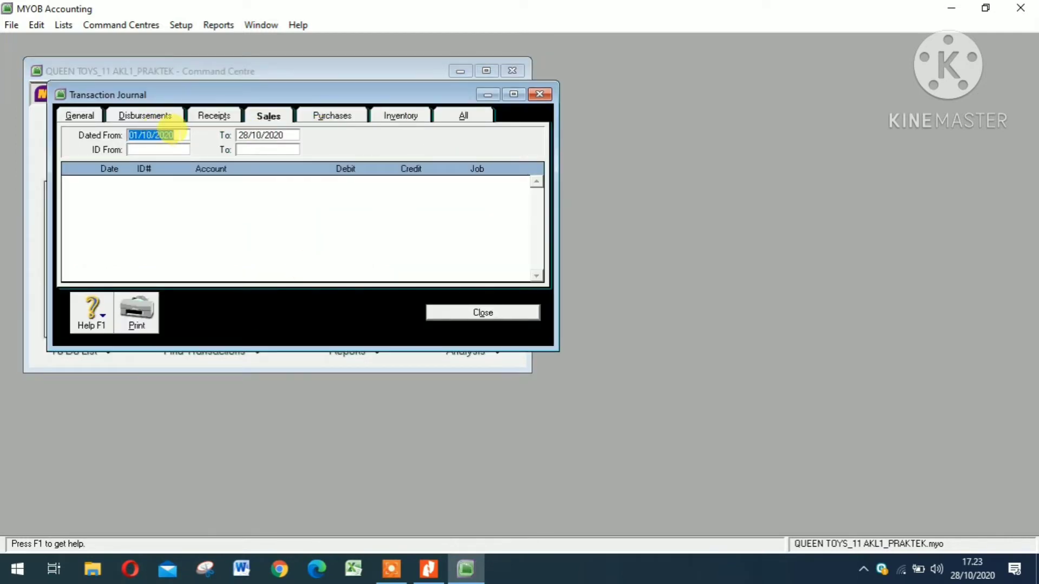
pyautogui.click(172, 134)
pyautogui.press('BackSpace')
pyautogui.press('BackSpace')
pyautogui.write('10')
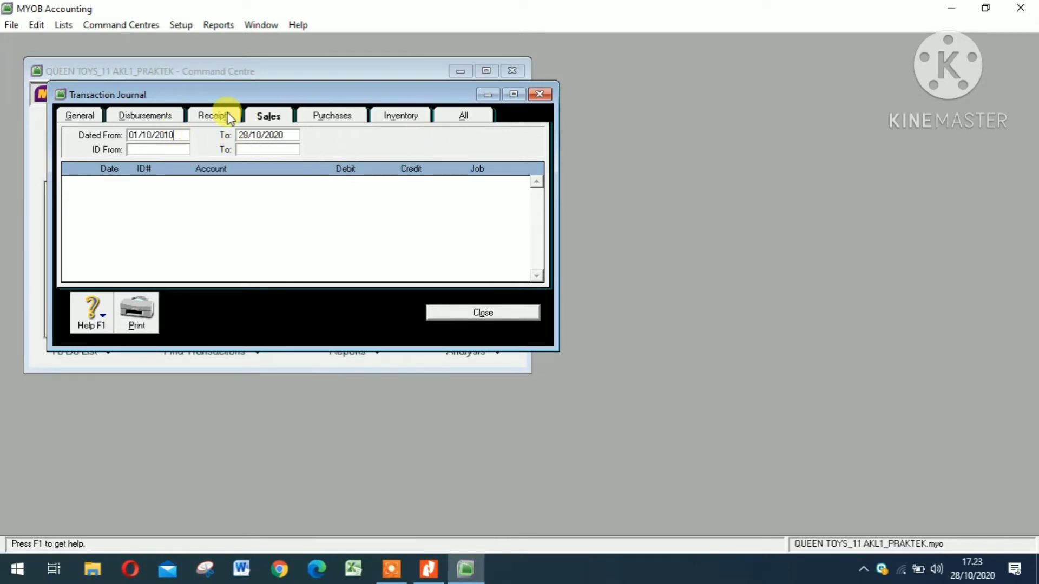
pyautogui.press('Tab')
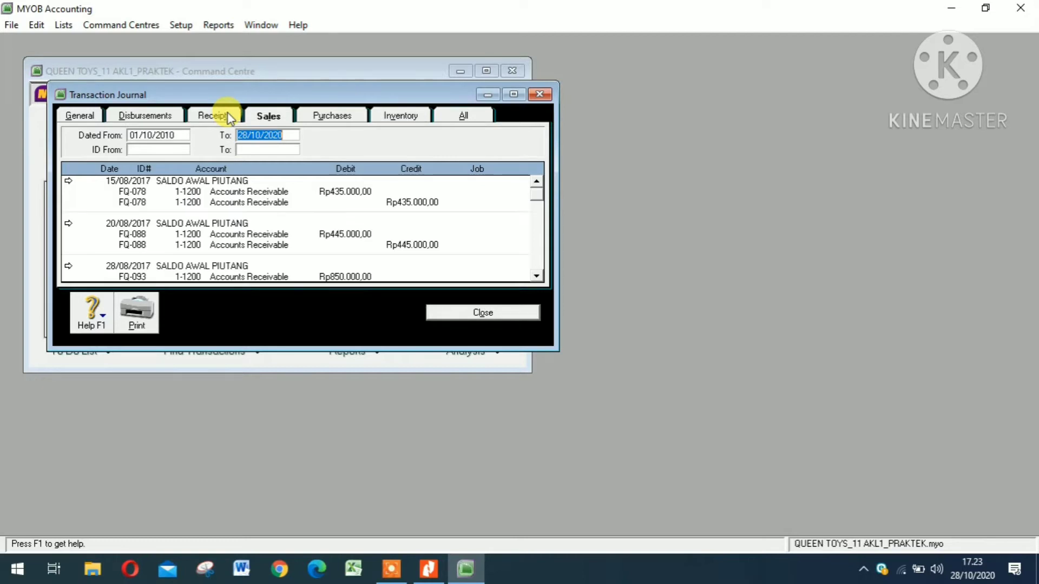
# Show all transaction types in the maximized journal and review the entries down to the latest one.
pyautogui.click(463, 117)
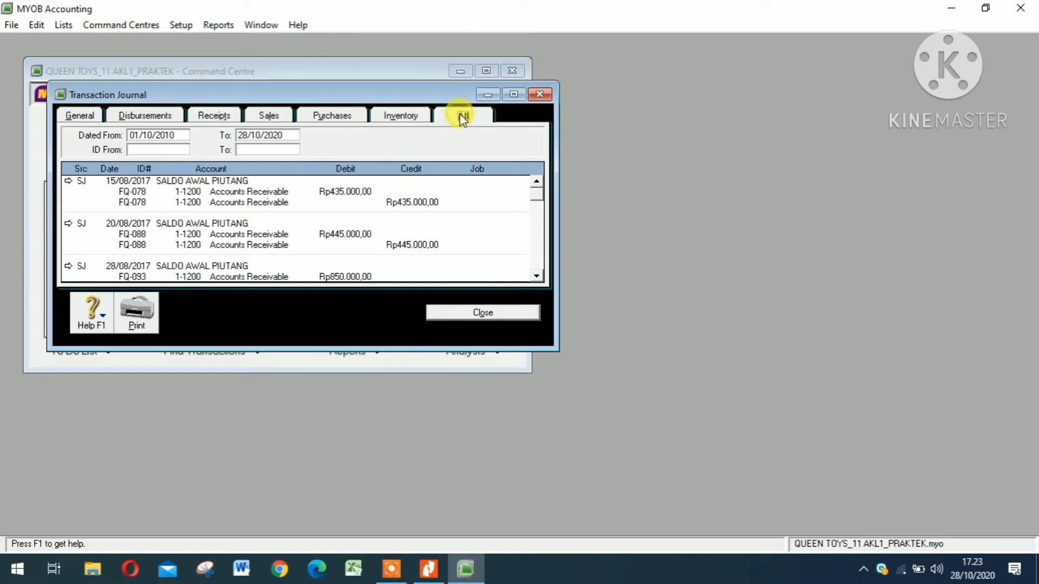
pyautogui.click(514, 95)
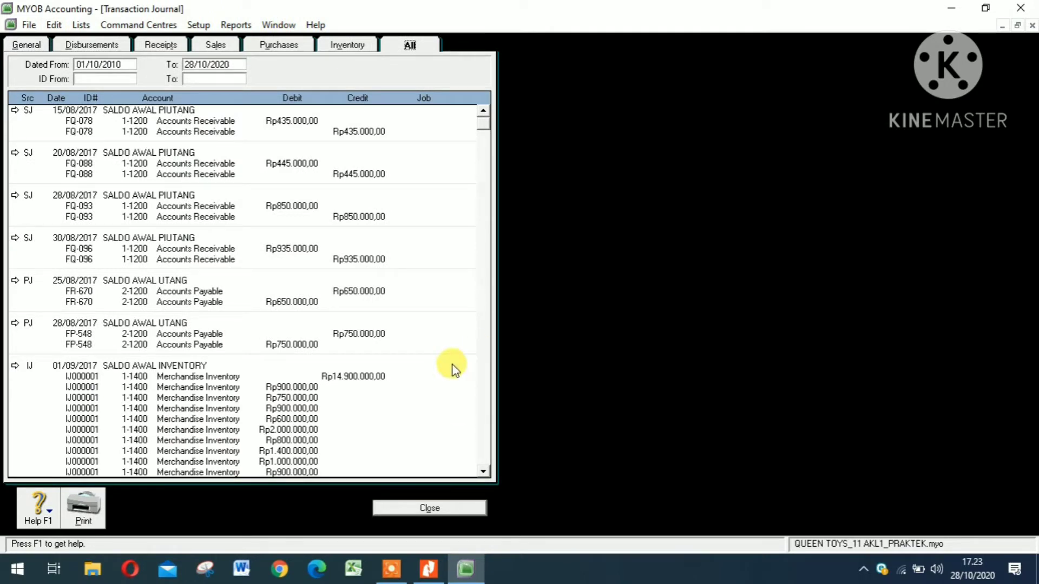
pyautogui.click(485, 427)
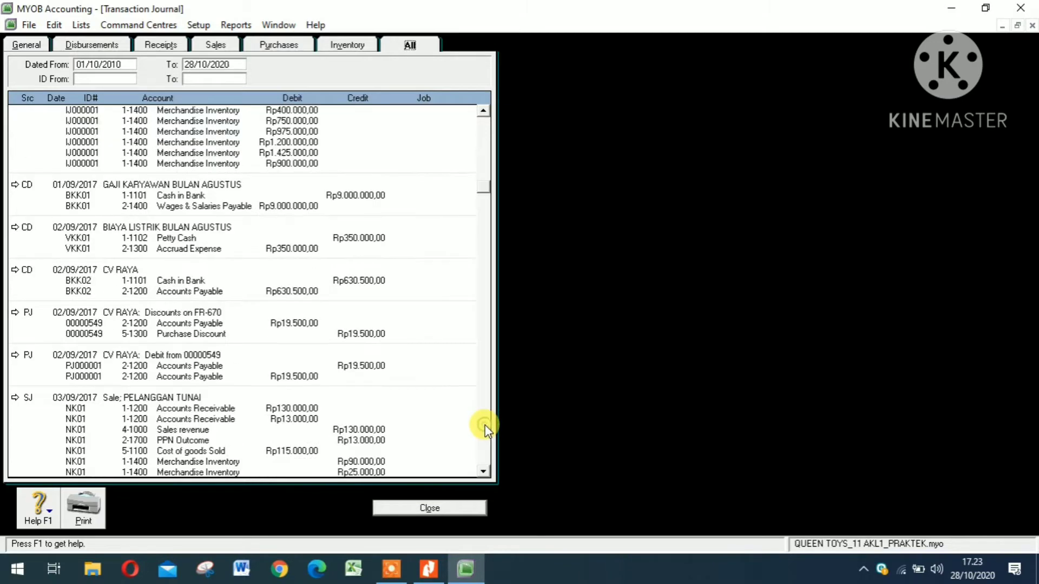
pyautogui.click(482, 423)
pyautogui.click(485, 452)
pyautogui.click(485, 455)
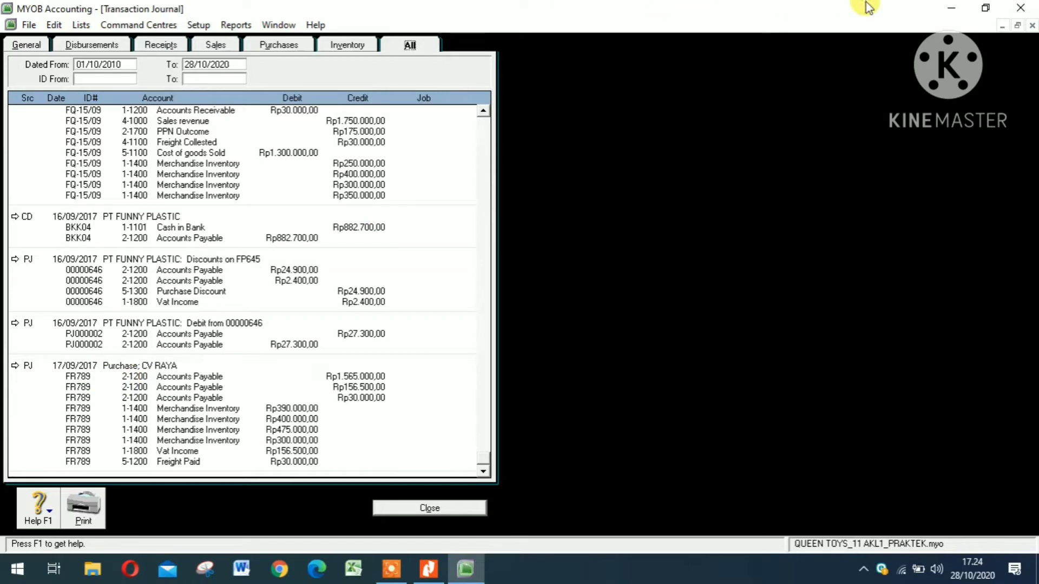
# Narrow the accounting window beside the queen toys PDF and review Bukti Transaksi 21 through 23 in the PDF.
pyautogui.click(983, 7)
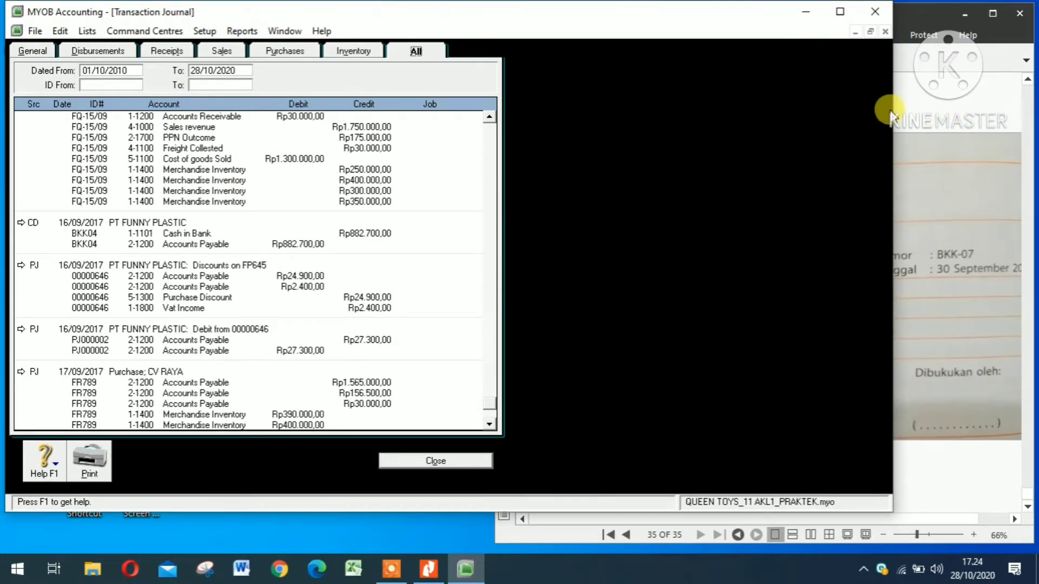
pyautogui.moveTo(891, 106); pyautogui.dragTo(540, 165)
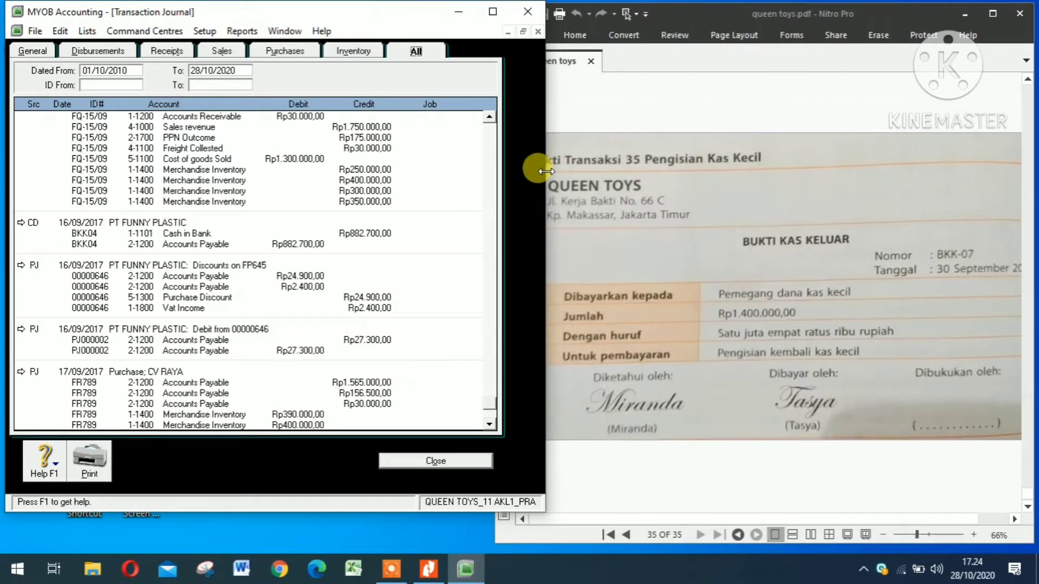
pyautogui.click(627, 535)
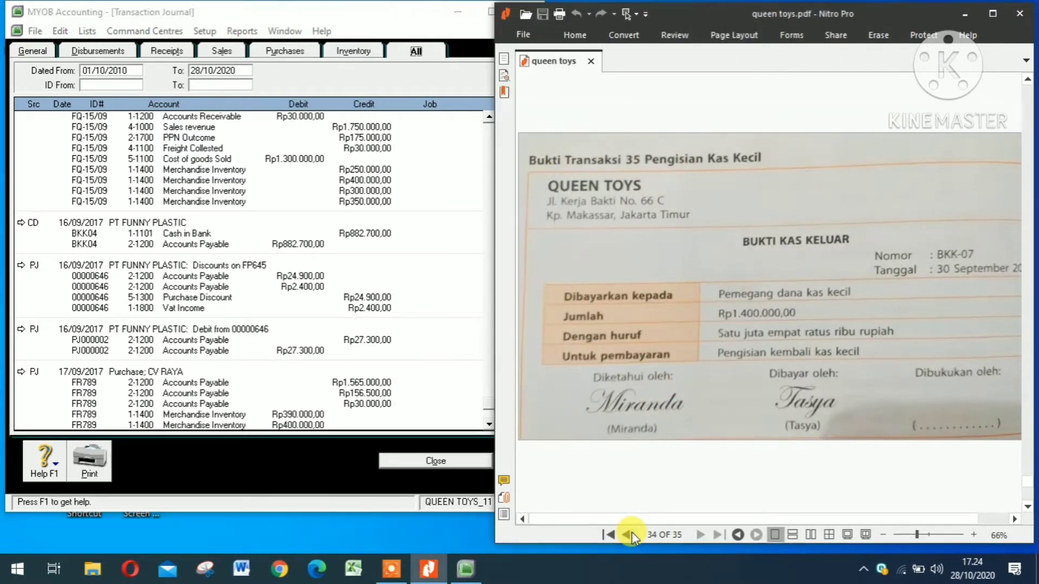
pyautogui.click(627, 534)
pyautogui.click(627, 534)
pyautogui.click(628, 535)
pyautogui.click(628, 535)
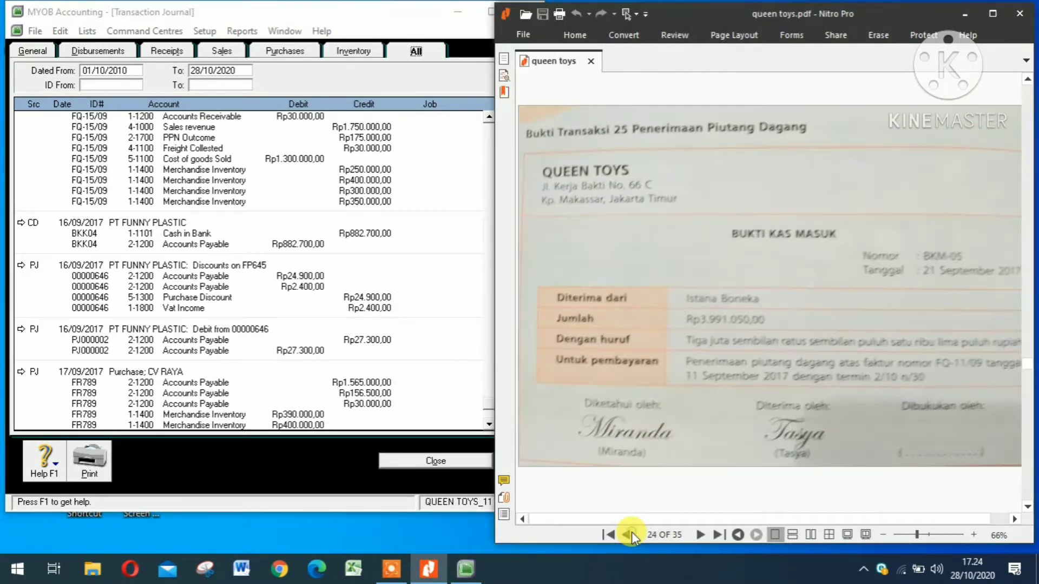
pyautogui.click(629, 534)
pyautogui.click(629, 534)
pyautogui.click(629, 535)
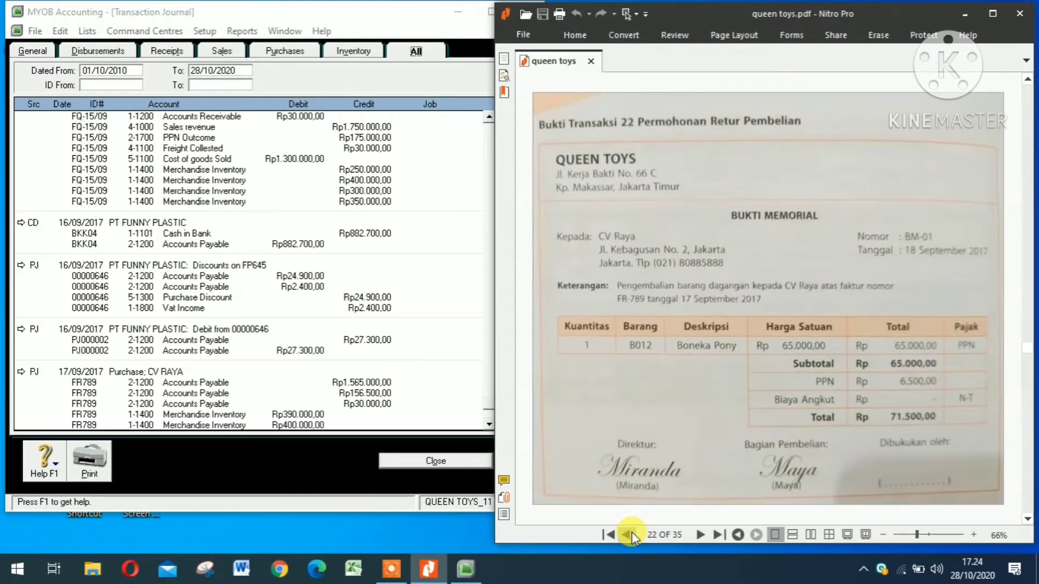
pyautogui.click(629, 533)
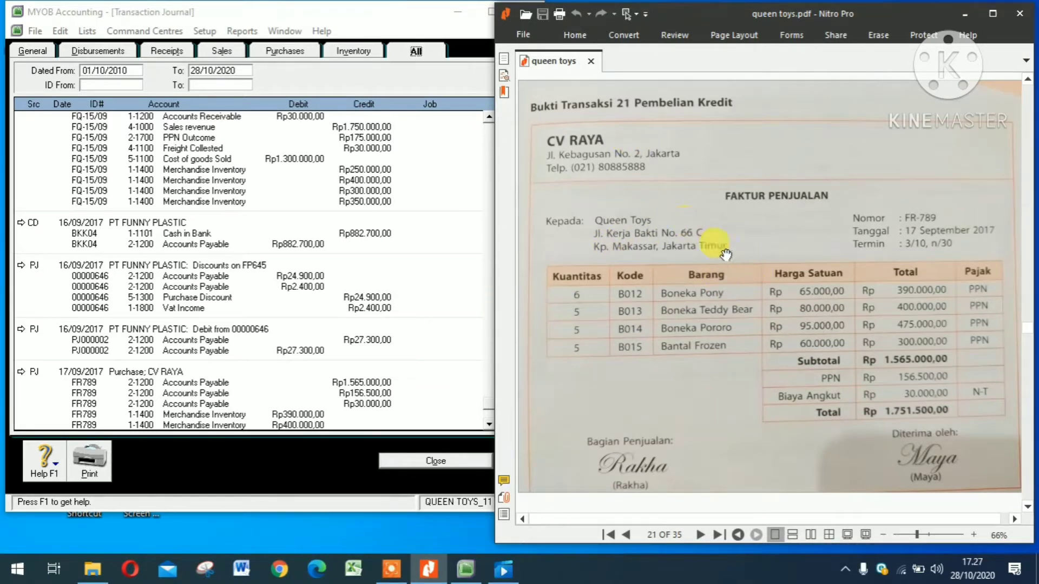
pyautogui.click(699, 534)
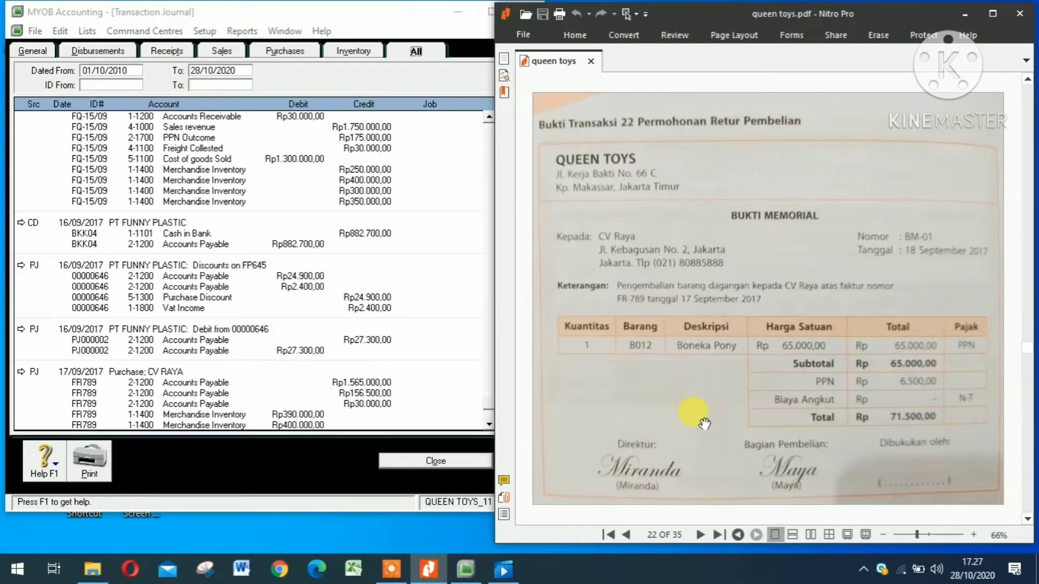
pyautogui.click(699, 534)
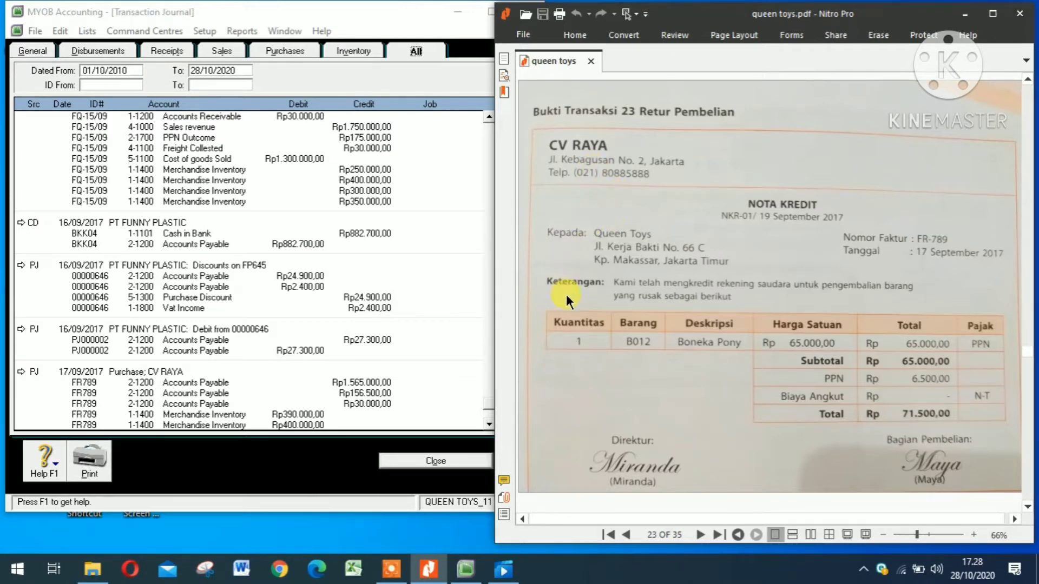
# Close the transaction journal and start a new item purchase for supplier CV RAYA.
pyautogui.click(400, 464)
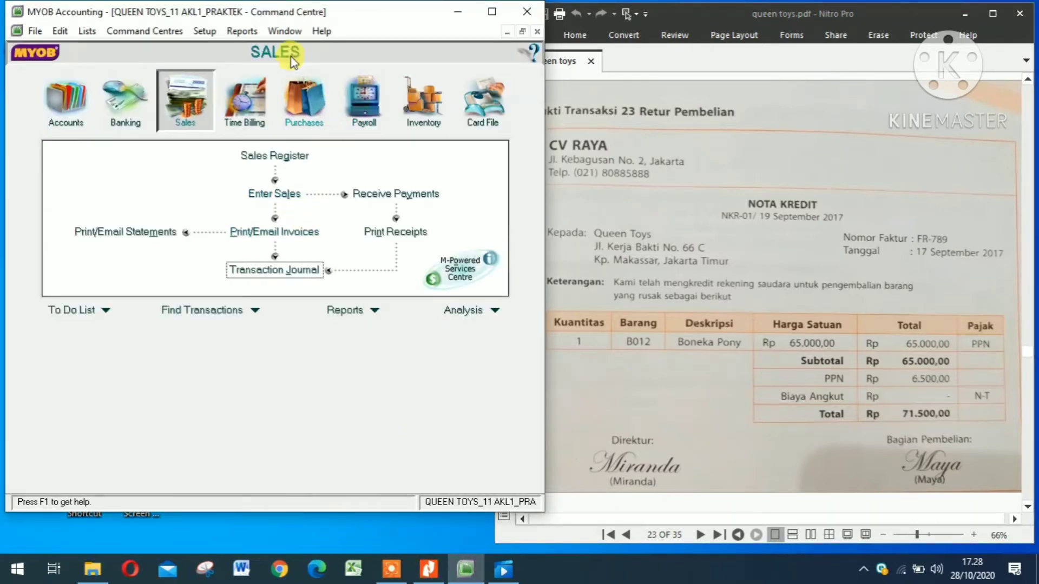
pyautogui.click(299, 103)
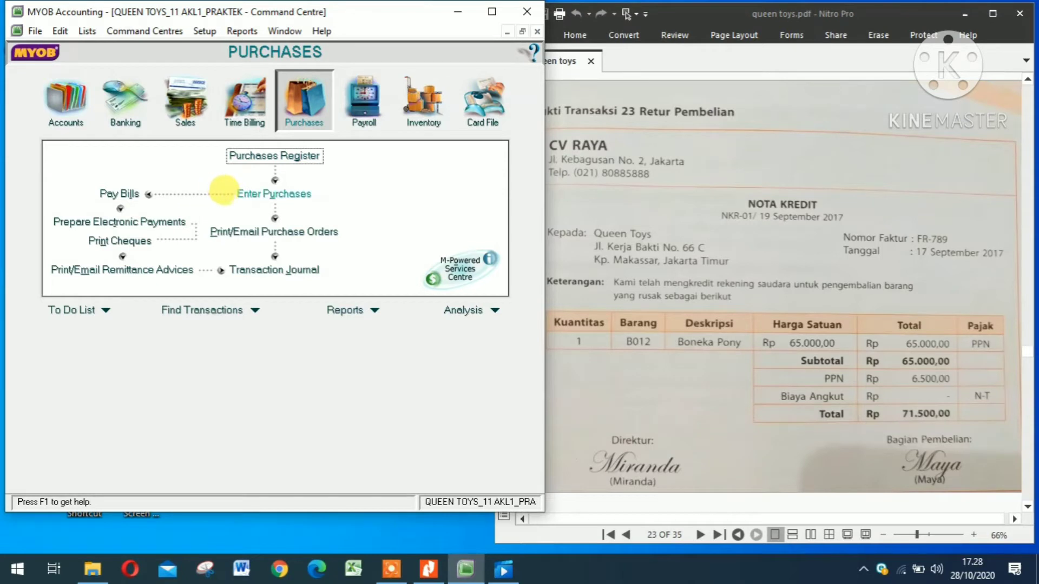
pyautogui.click(223, 192)
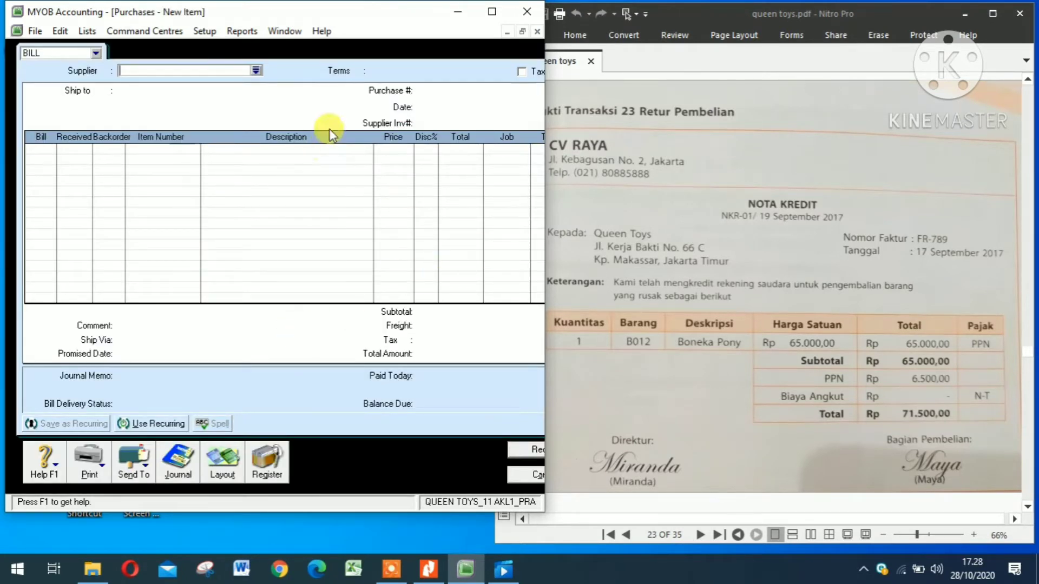
pyautogui.click(256, 71)
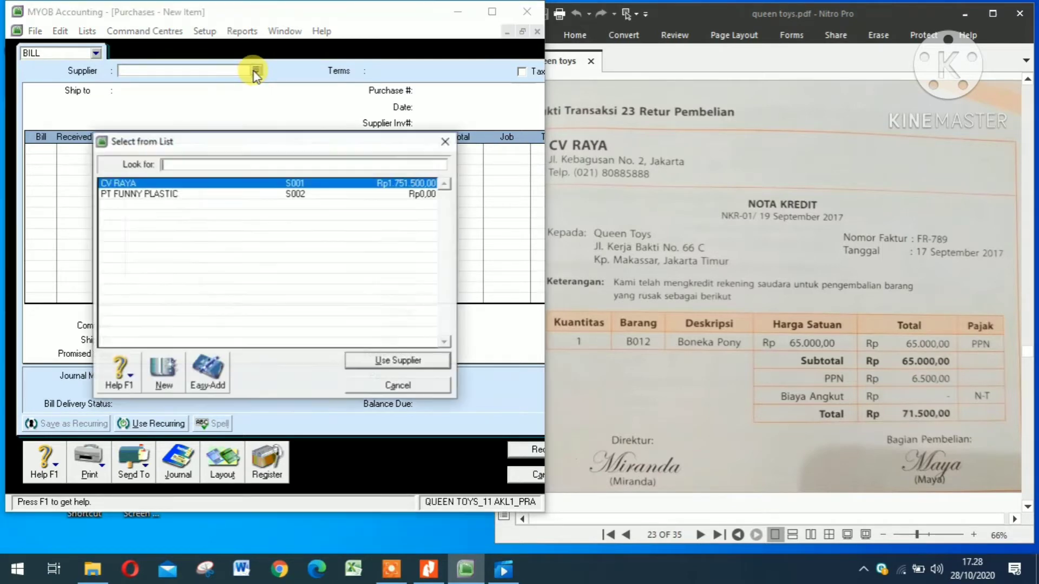
pyautogui.click(365, 360)
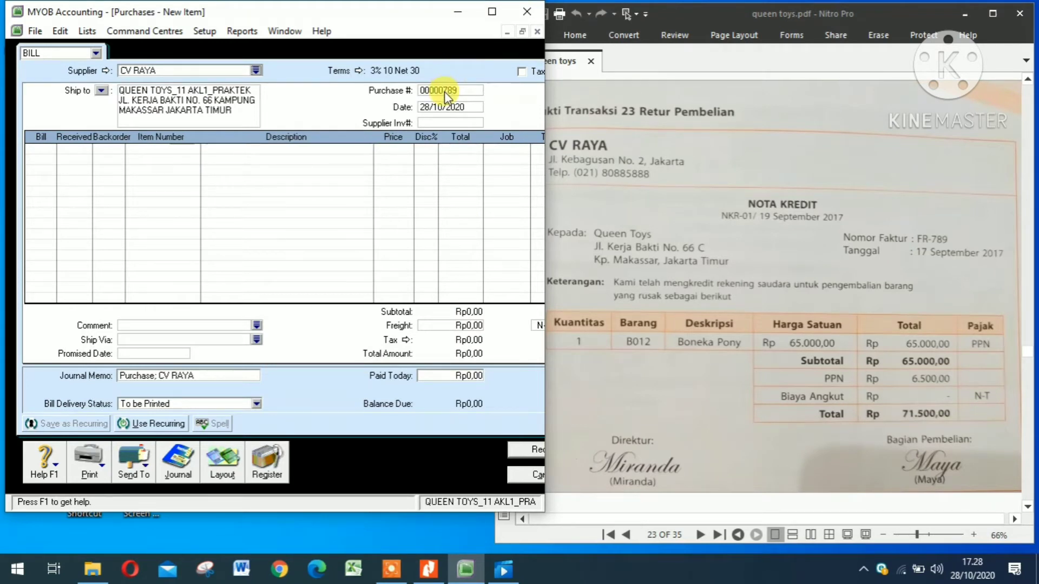
# Set the purchase number to the credit note number NKR-01.
pyautogui.click(444, 90)
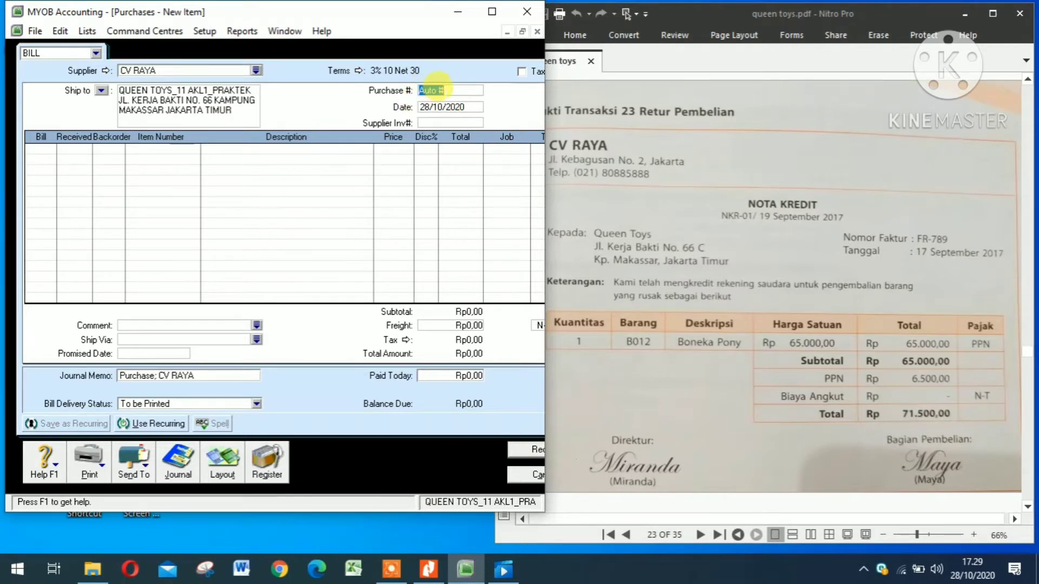
pyautogui.write('nkr-01')
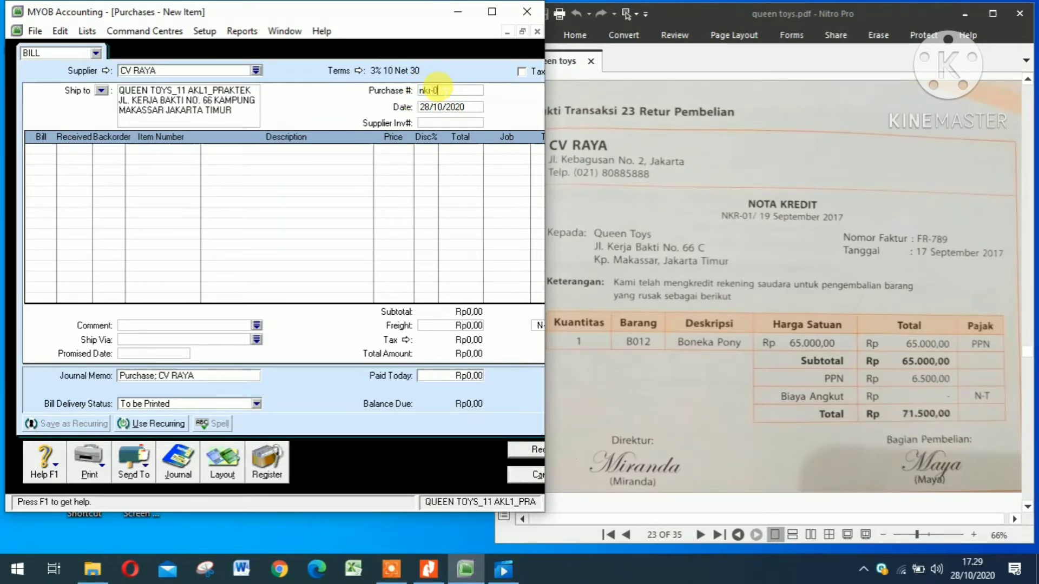
pyautogui.press('BackSpace')
pyautogui.press('BackSpace')
pyautogui.press('BackSpace')
pyautogui.press('BackSpace')
pyautogui.press('BackSpace')
pyautogui.press('BackSpace')
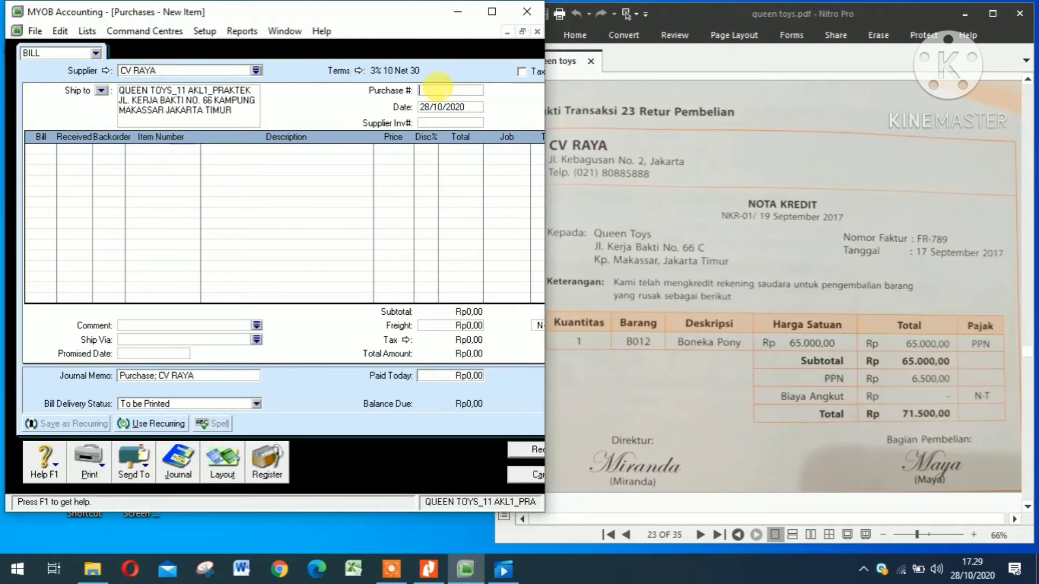
pyautogui.write('NKR-01')
# Set the purchase date to 19/09/2017.
pyautogui.click(433, 107)
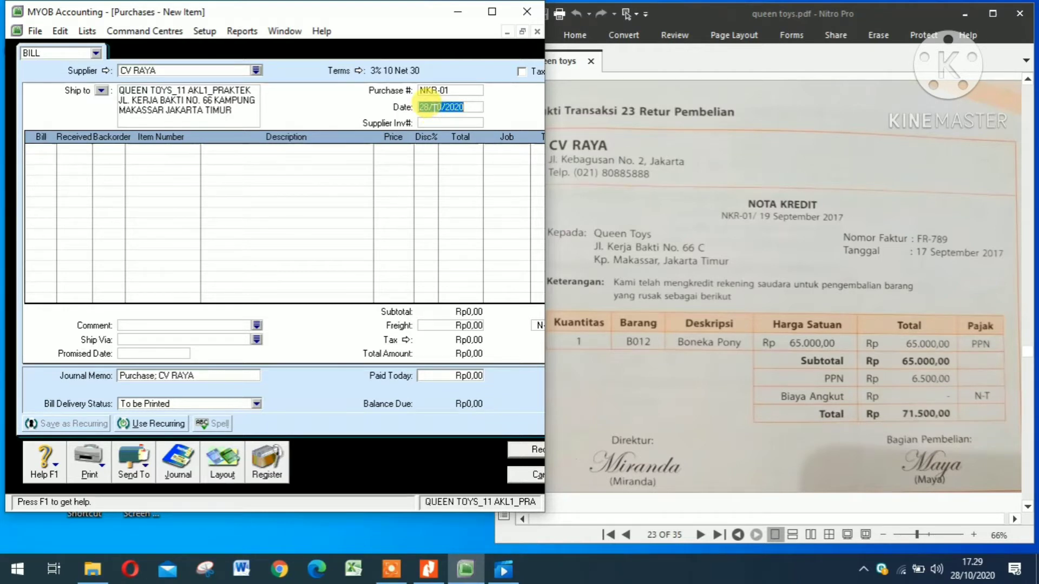
pyautogui.write('19')
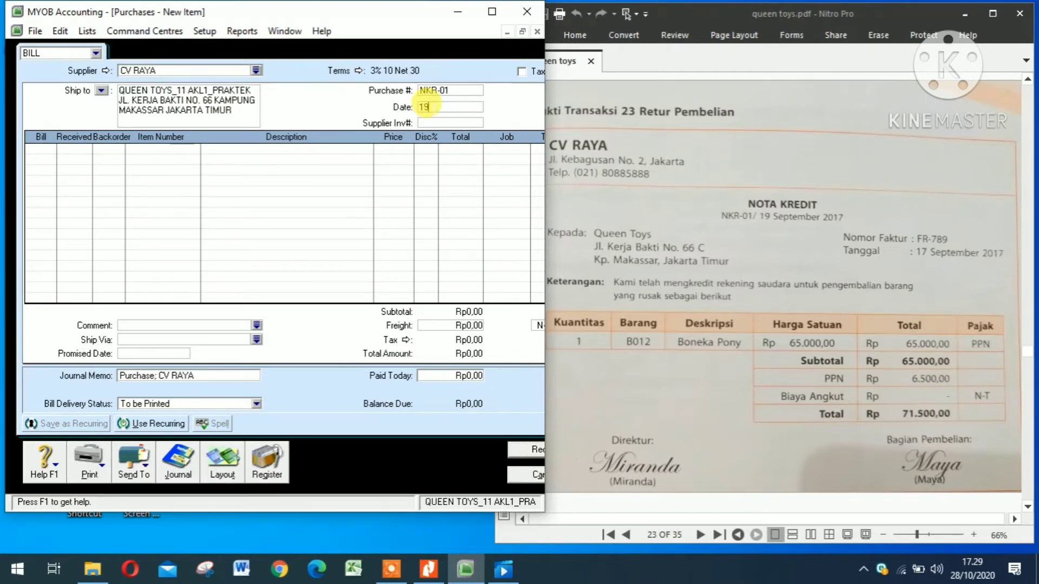
pyautogui.write('/')
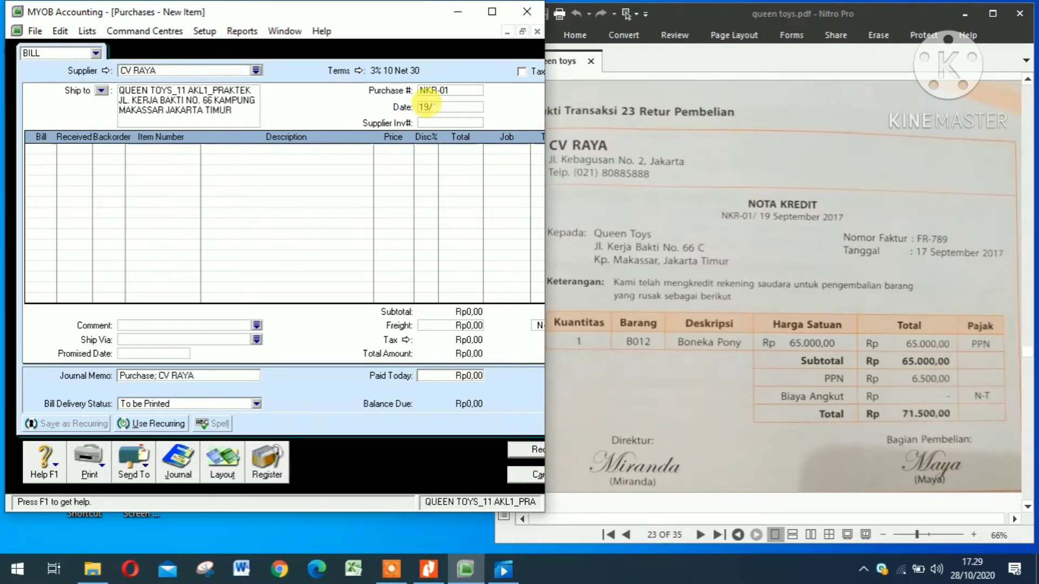
pyautogui.write('09/27')
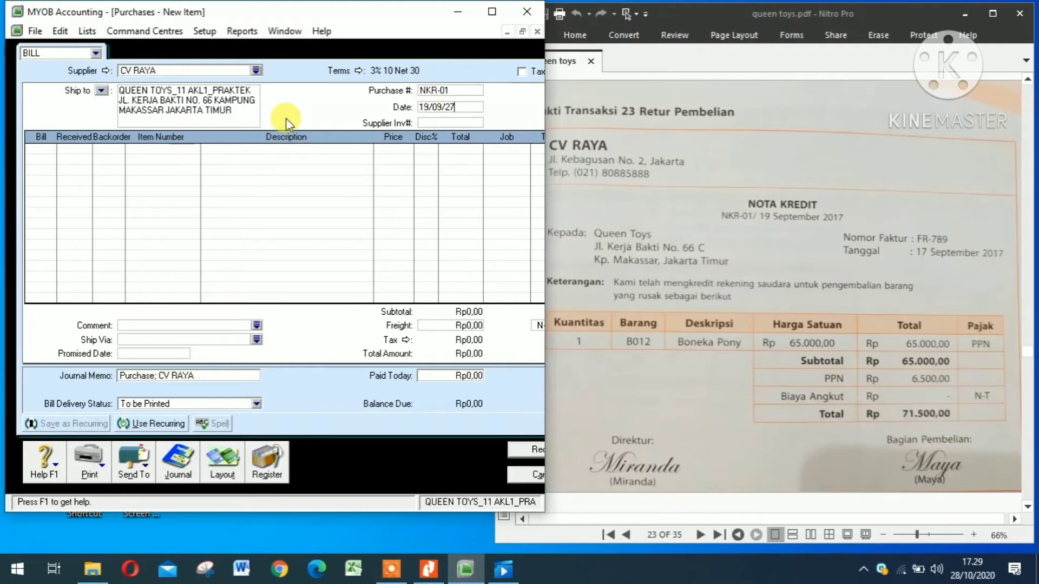
pyautogui.press('BackSpace')
pyautogui.press('BackSpace')
pyautogui.write('17')
# Enter a return line with a billed quantity of -1 for item B012 BONEKA PONY.
pyautogui.click(39, 147)
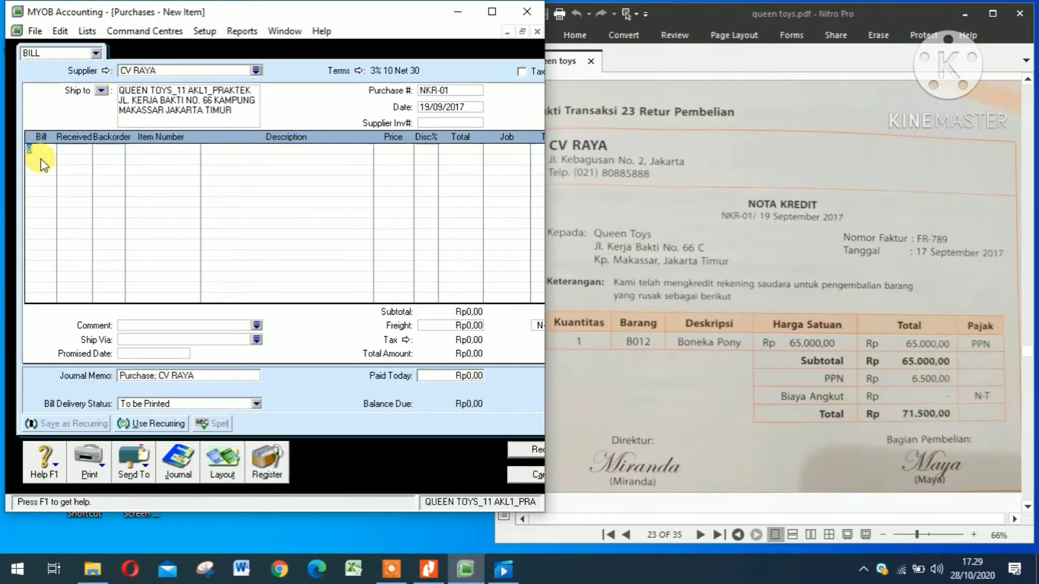
pyautogui.write('1')
pyautogui.press('Tab')
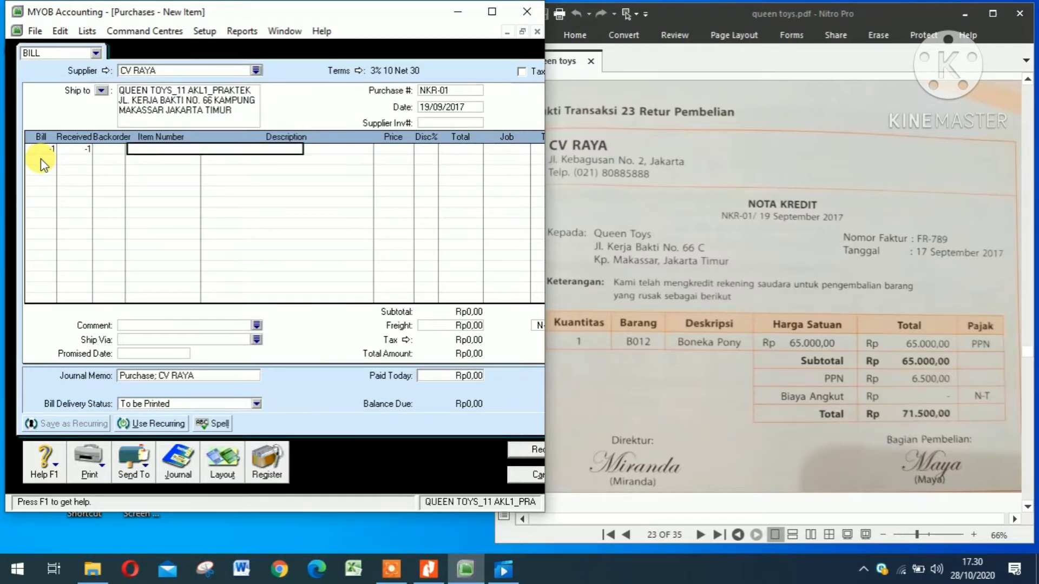
pyautogui.press('Tab')
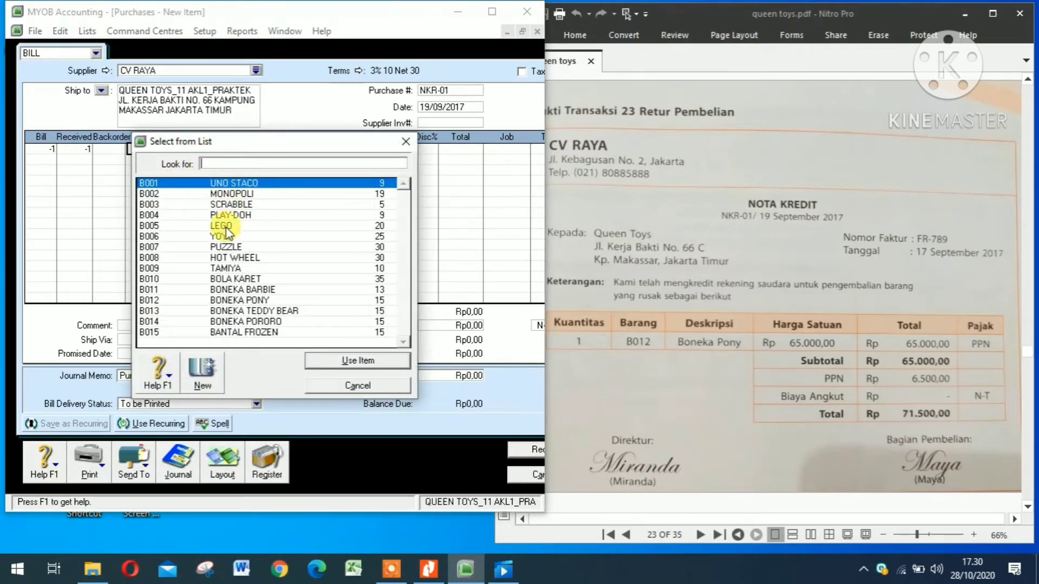
pyautogui.click(230, 303)
pyautogui.doubleClick(230, 307)
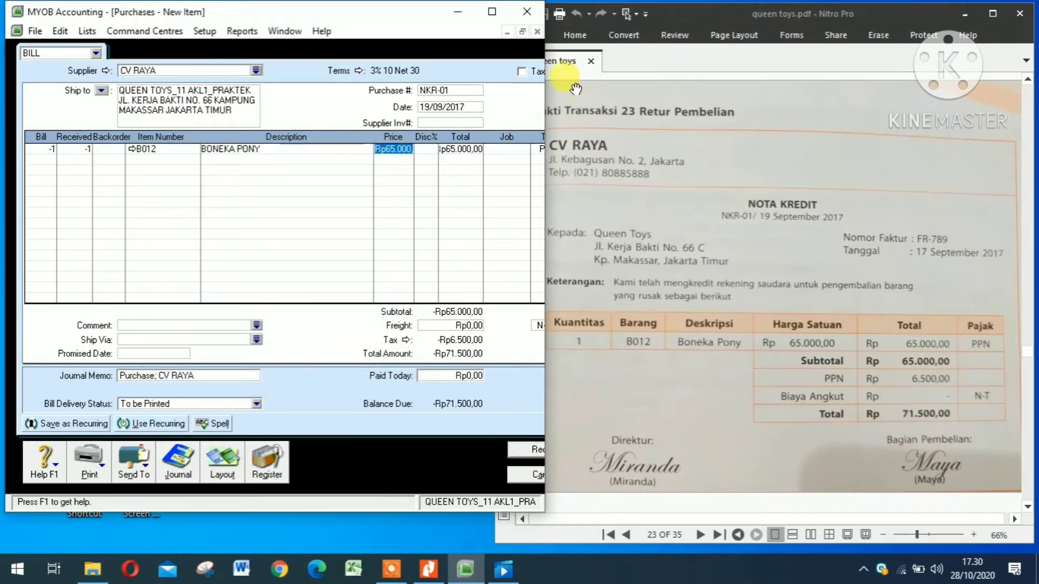
# Rearrange the queen toys PDF and accounting windows and reduce the PDF zoom to 51% so all of Bukti Transaksi 23 and the purchase form show.
pyautogui.click(608, 107)
pyautogui.moveTo(494, 156); pyautogui.dragTo(546, 157)
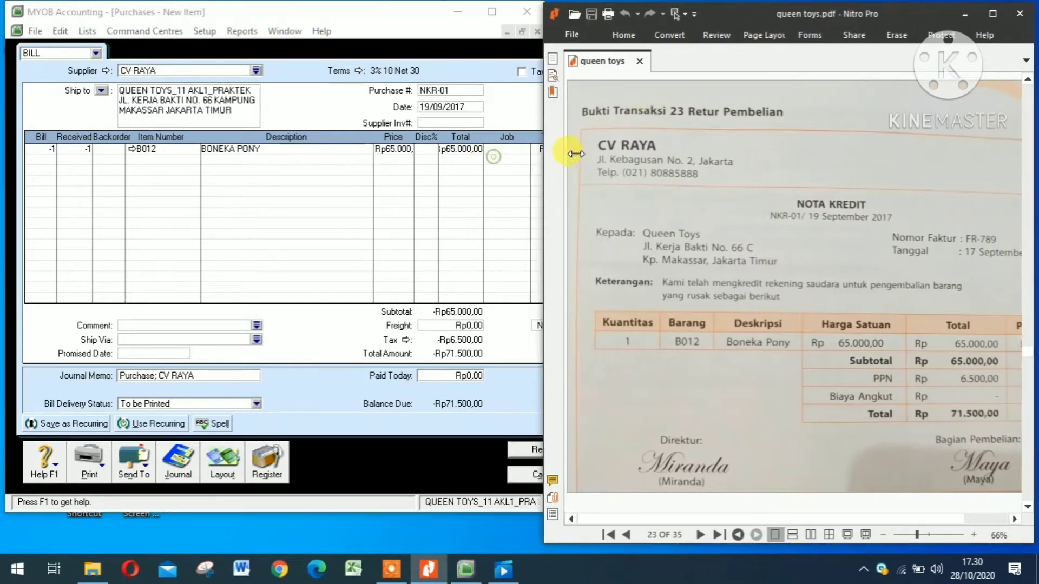
pyautogui.click(537, 184)
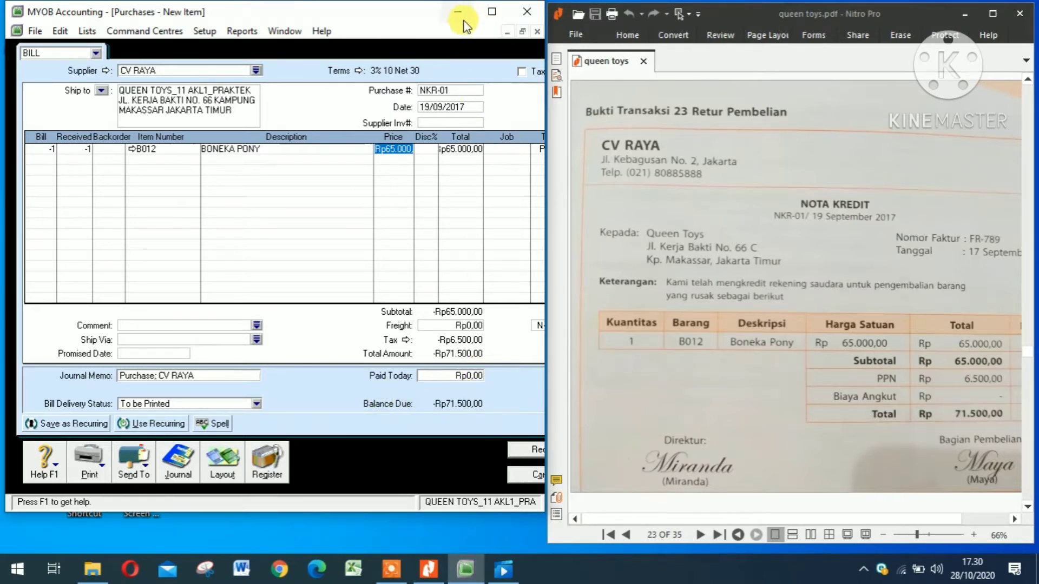
pyautogui.click(411, 27)
pyautogui.click(659, 214)
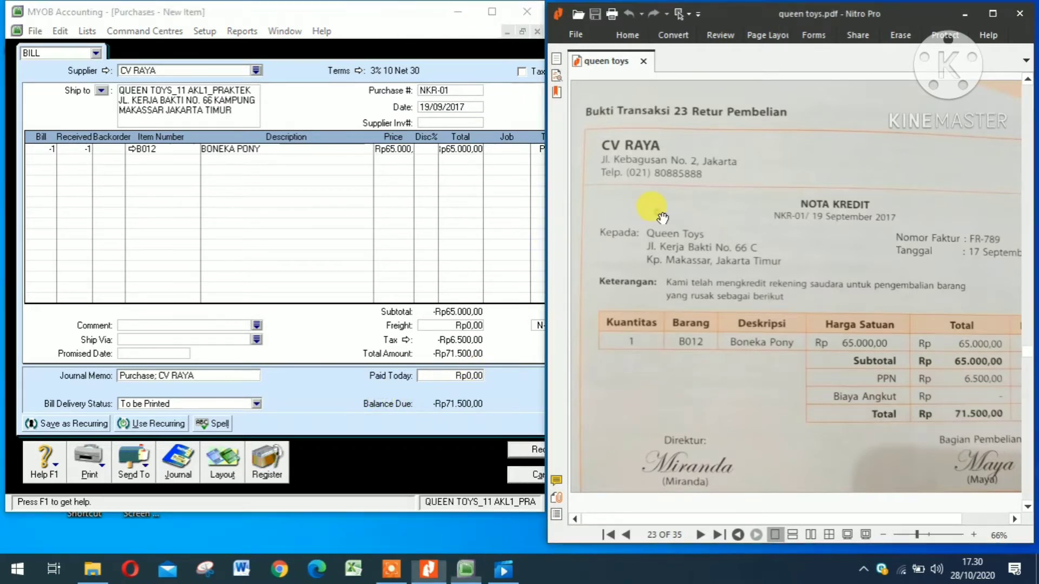
pyautogui.click(475, 268)
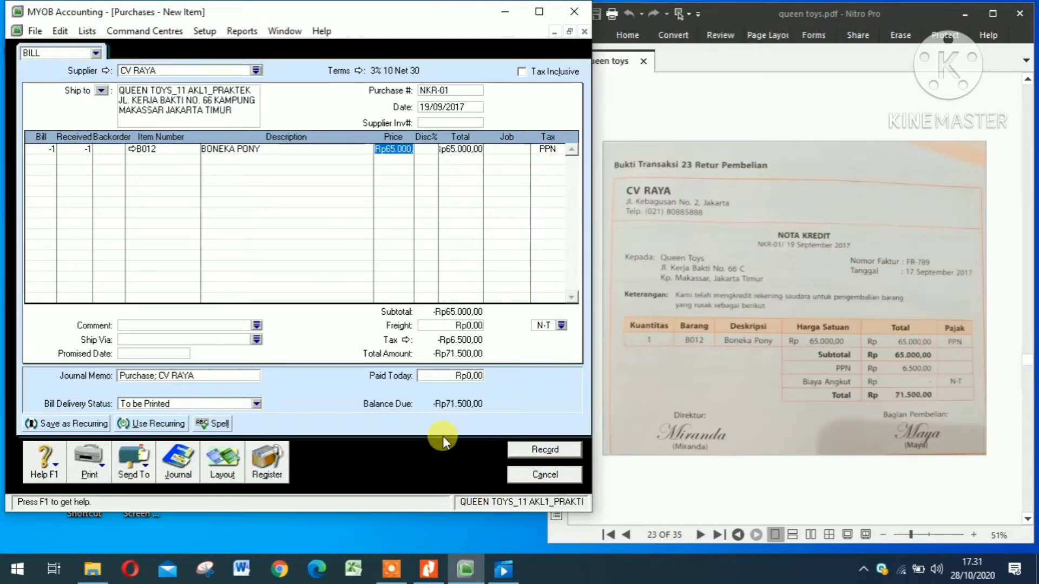
# Check the recap of the CV RAYA return's journal entries and record the transaction.
pyautogui.hotkey('ctrl', 'r')
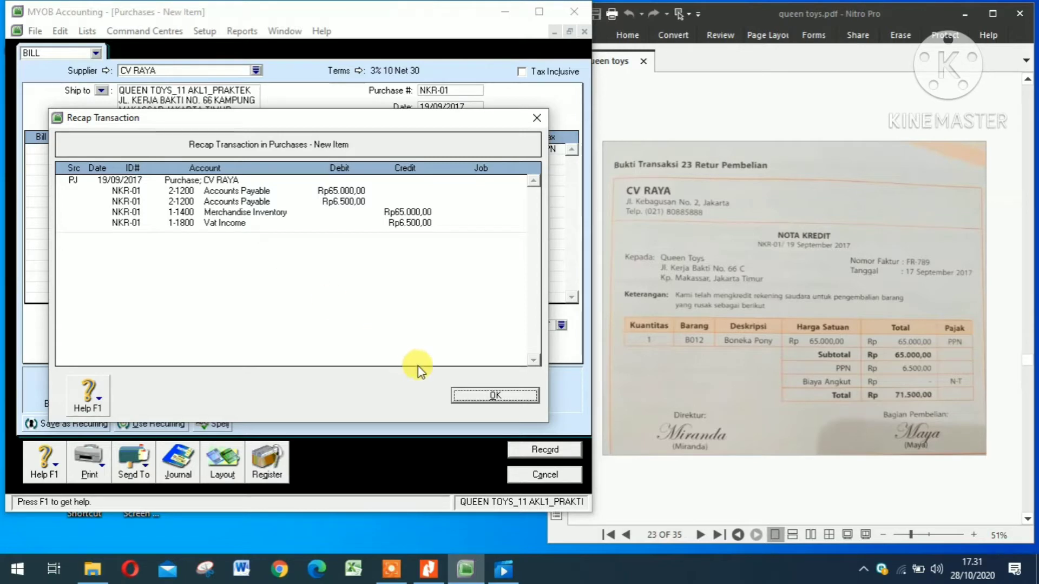
pyautogui.click(511, 398)
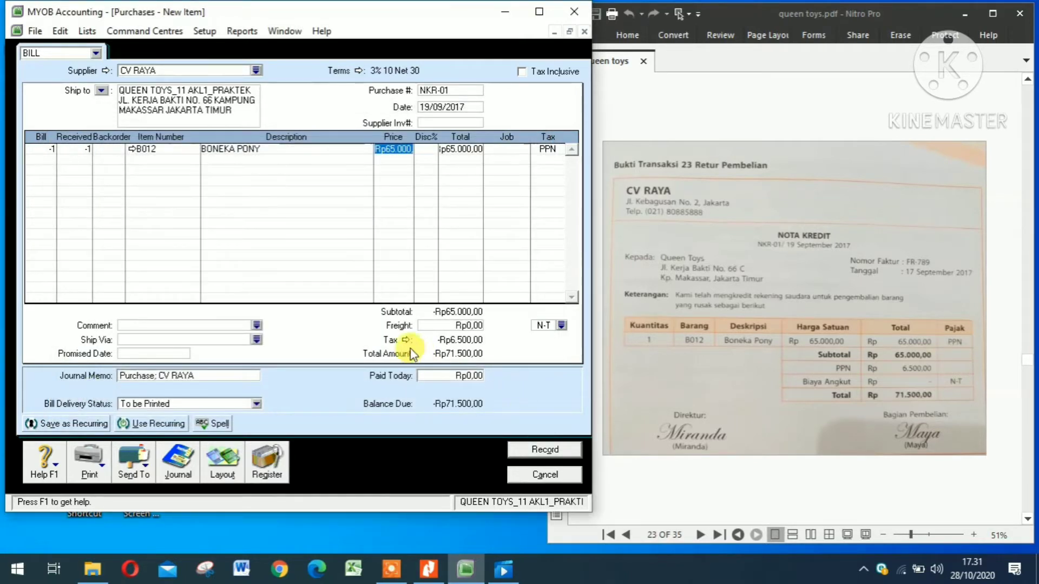
pyautogui.click(523, 447)
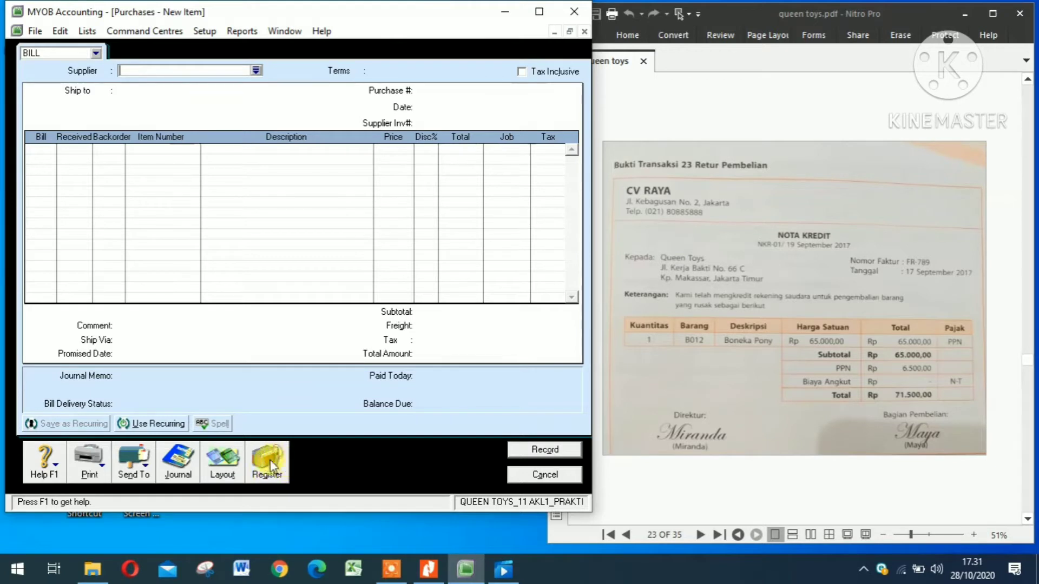
# Find the CV RAYA debit NKR-01 among the returns and debits in the purchases register and start applying it to a purchase.
pyautogui.click(277, 476)
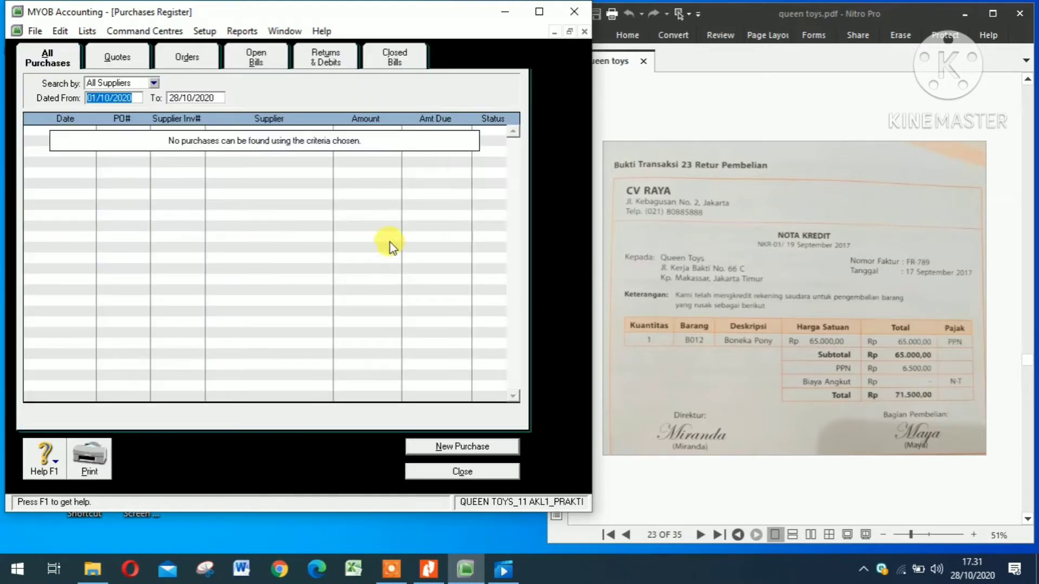
pyautogui.click(334, 63)
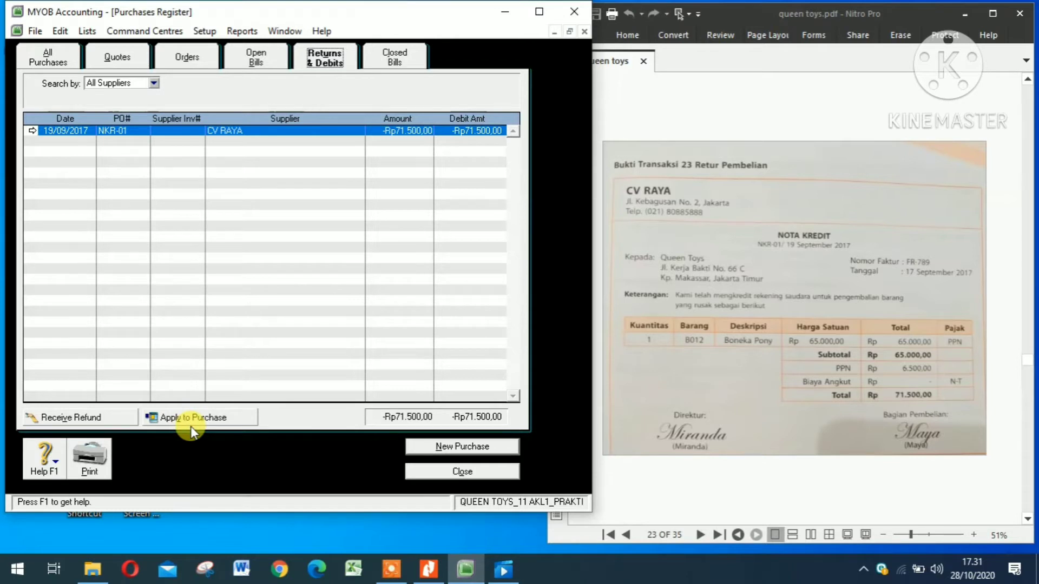
pyautogui.click(238, 417)
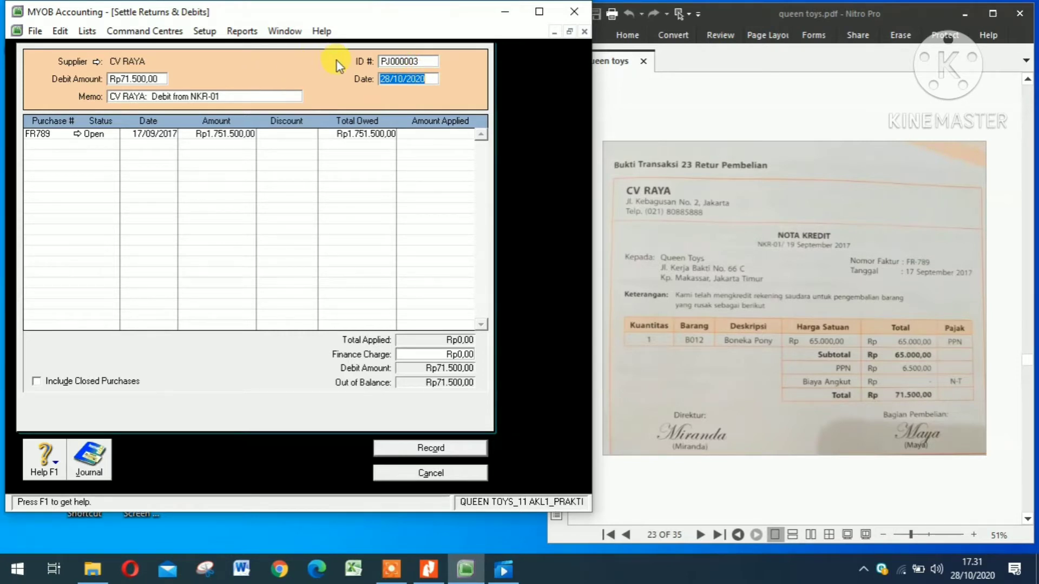
# Set the debit settlement's ID number to NKR01 and its date to 19/09/2017.
pyautogui.click(419, 61)
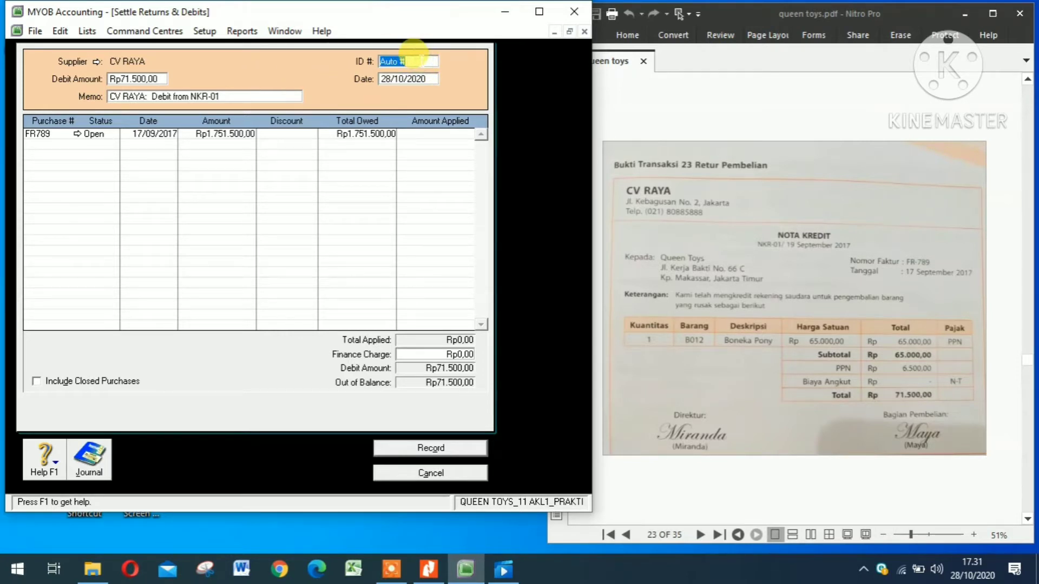
pyautogui.write('NKR01')
pyautogui.click(401, 81)
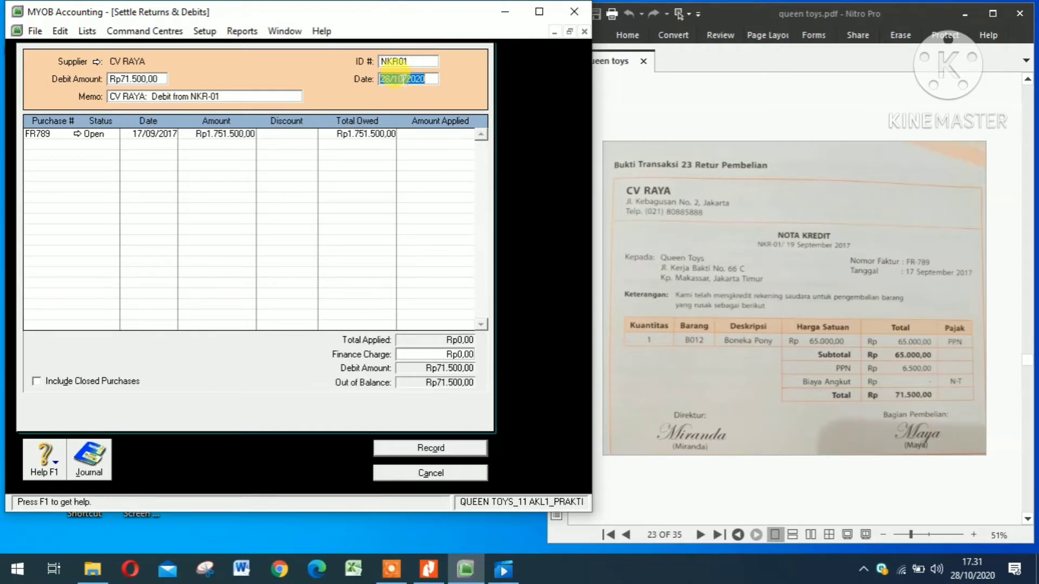
pyautogui.write('19/09/17')
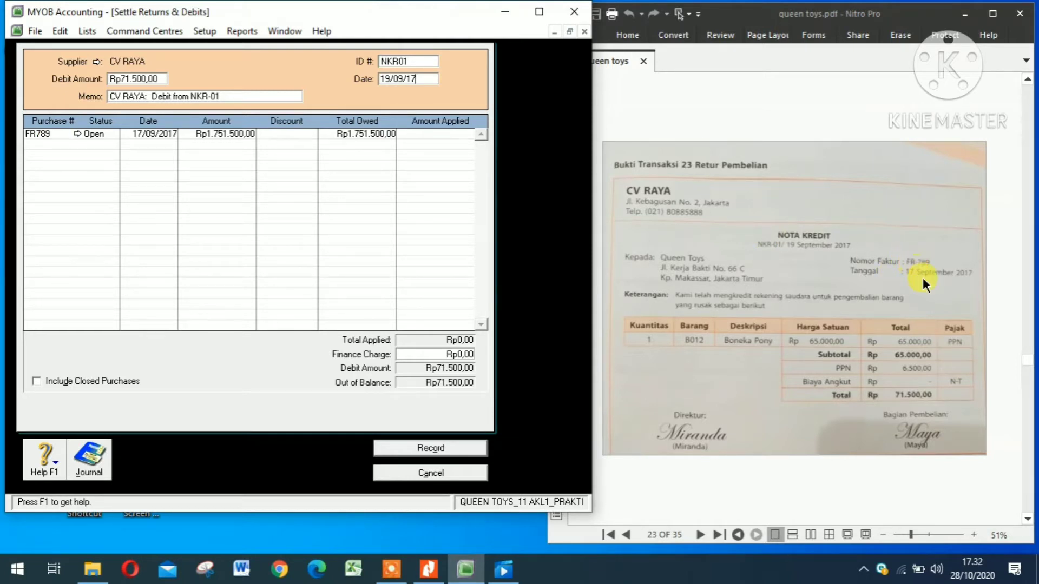
# Apply Rp71.500,00 of the debit to purchase FR789, record the settlement and close the purchases register.
pyautogui.click(433, 135)
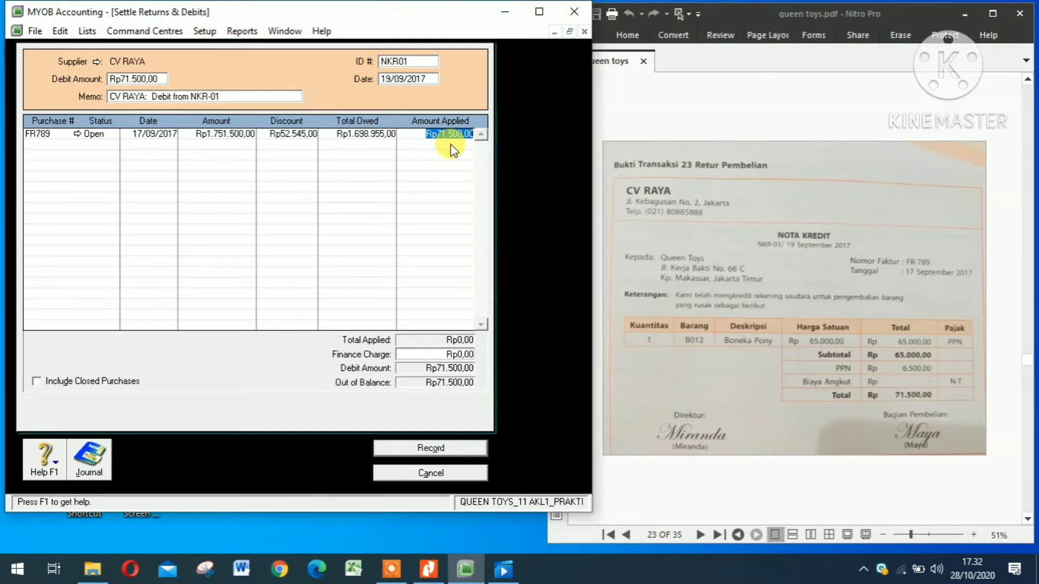
pyautogui.press('Tab')
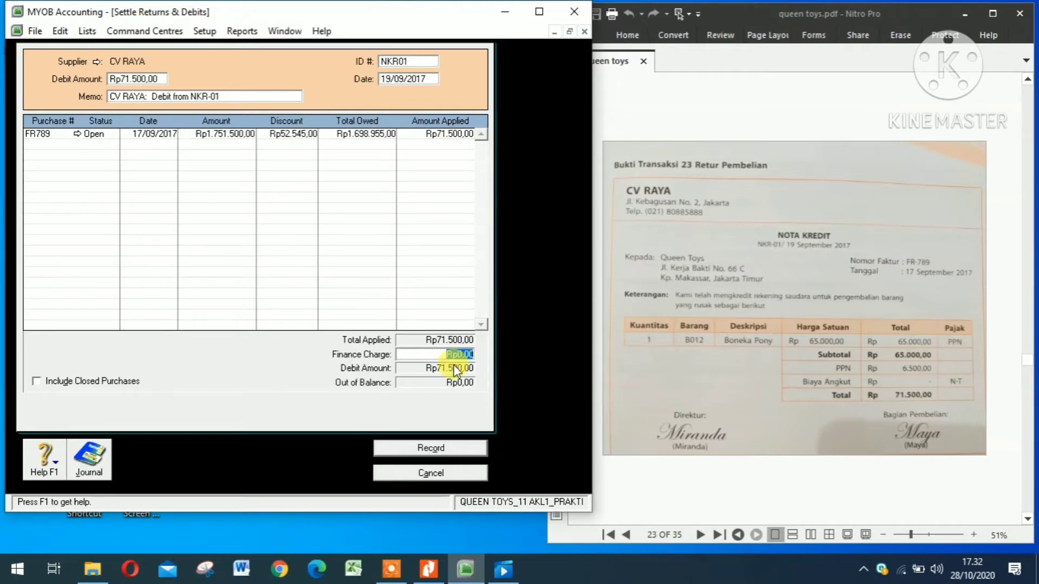
pyautogui.click(403, 449)
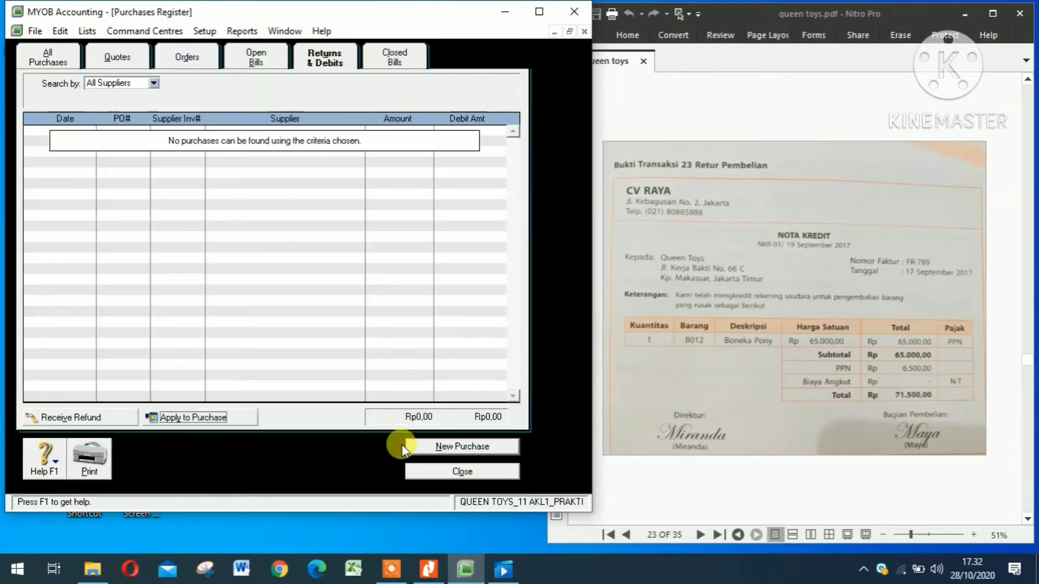
pyautogui.click(437, 472)
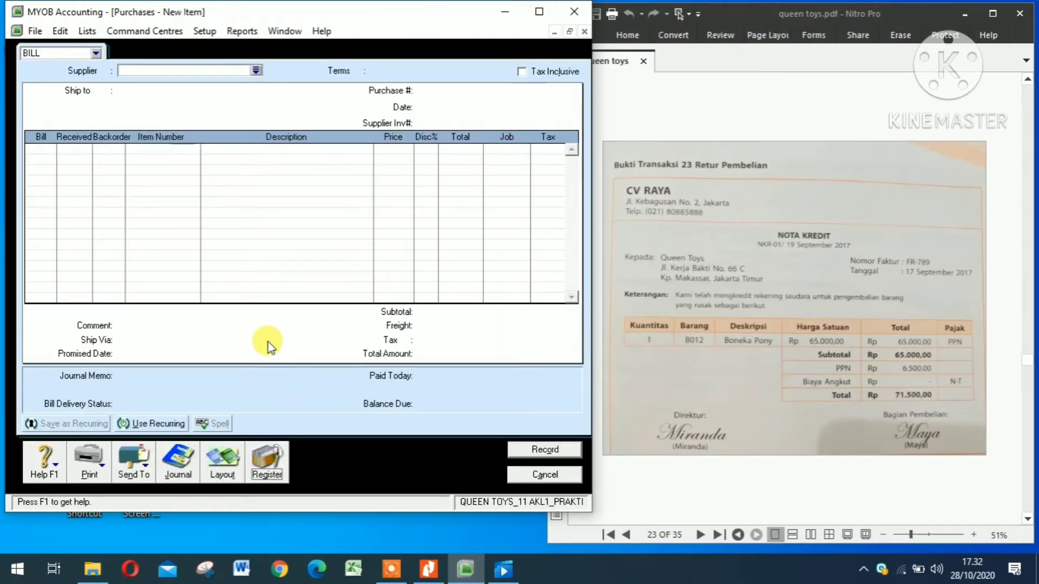
# Review the NKR-01 return and debit settlement entries in the purchases journal, and return to the Purchases command centre.
pyautogui.click(179, 470)
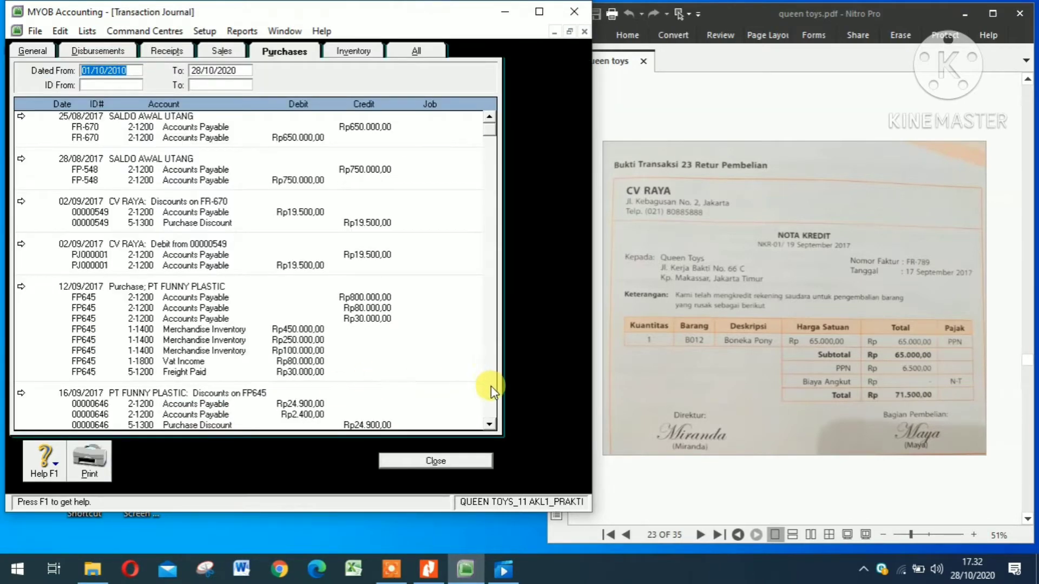
pyautogui.scroll(-9, 492, 395)
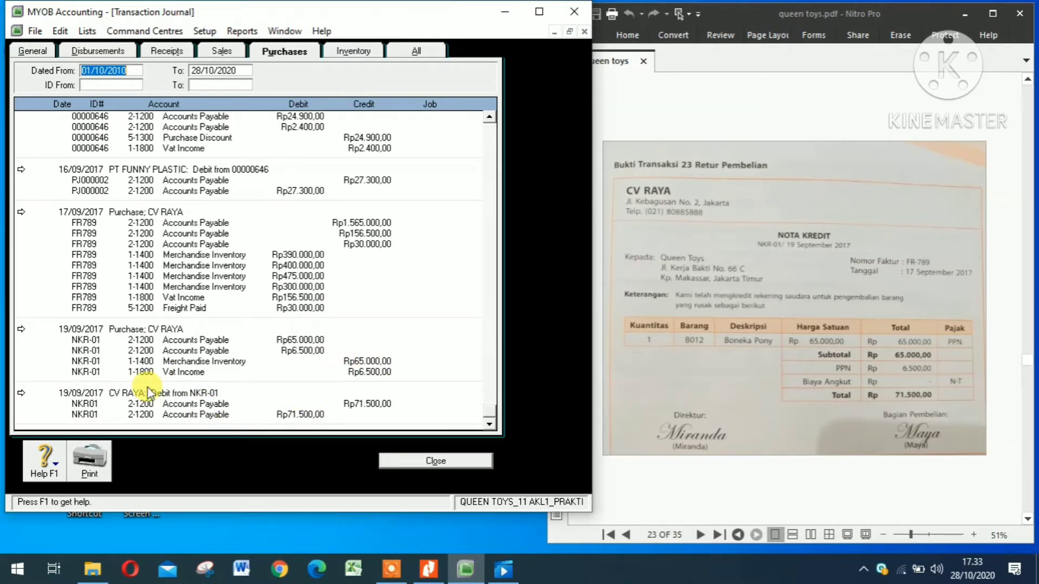
pyautogui.click(420, 459)
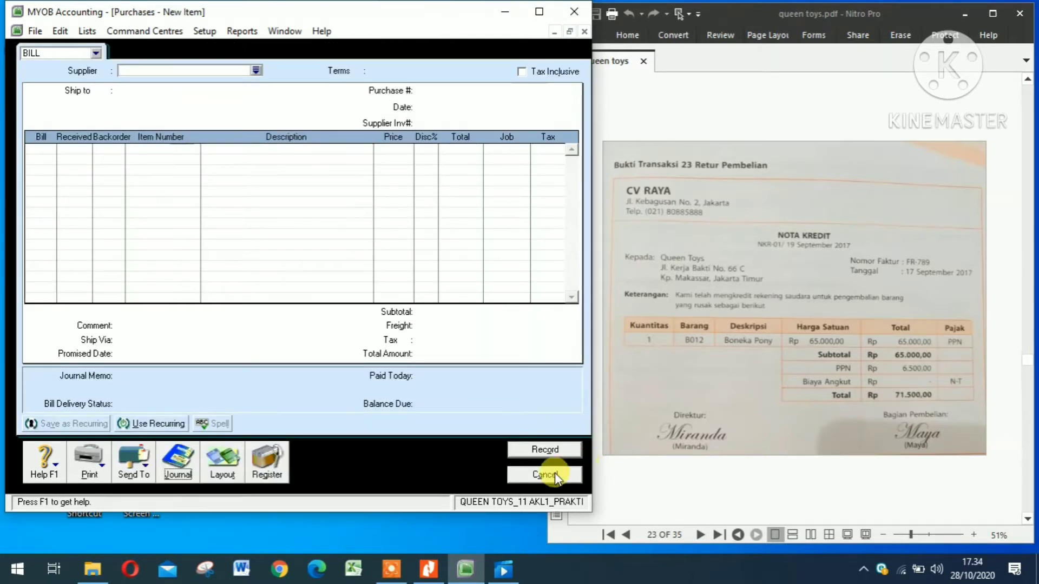
pyautogui.click(533, 478)
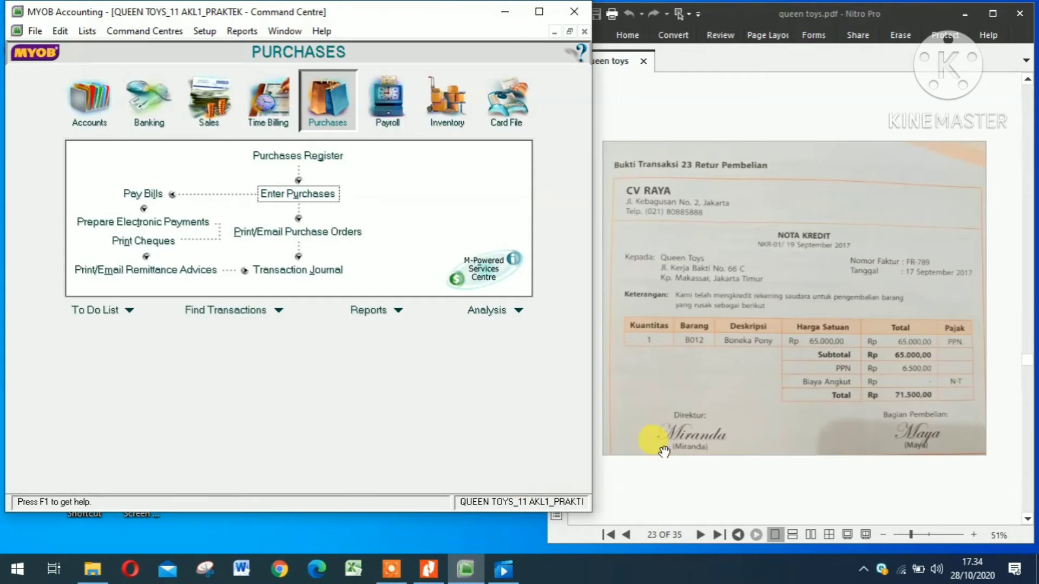
# Bring up Bukti Transaksi 24 in the PDF and start a new item sale for customer PELANGGAN TUNAI.
pyautogui.click(700, 535)
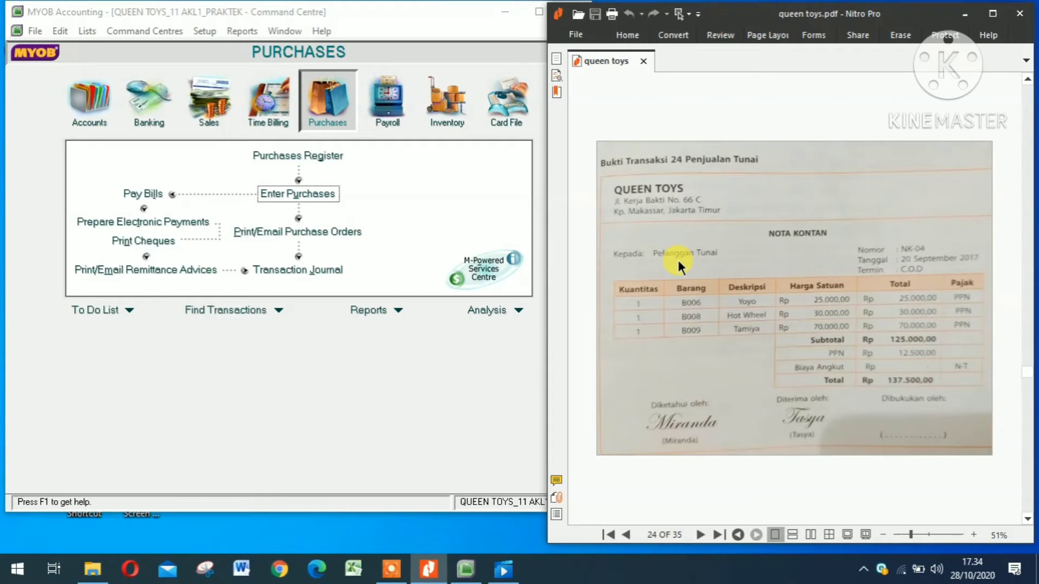
pyautogui.click(209, 104)
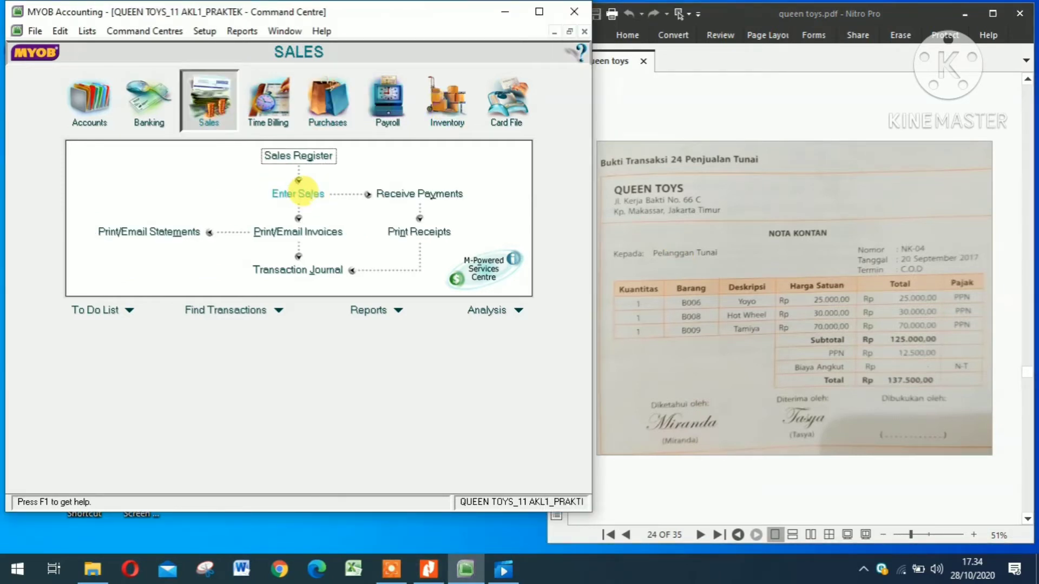
pyautogui.click(298, 193)
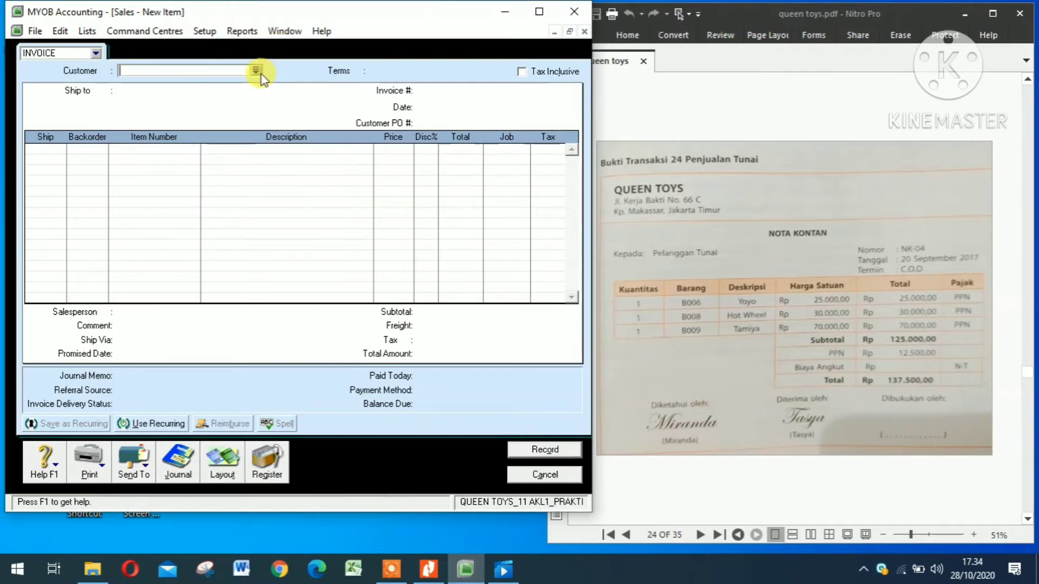
pyautogui.click(257, 71)
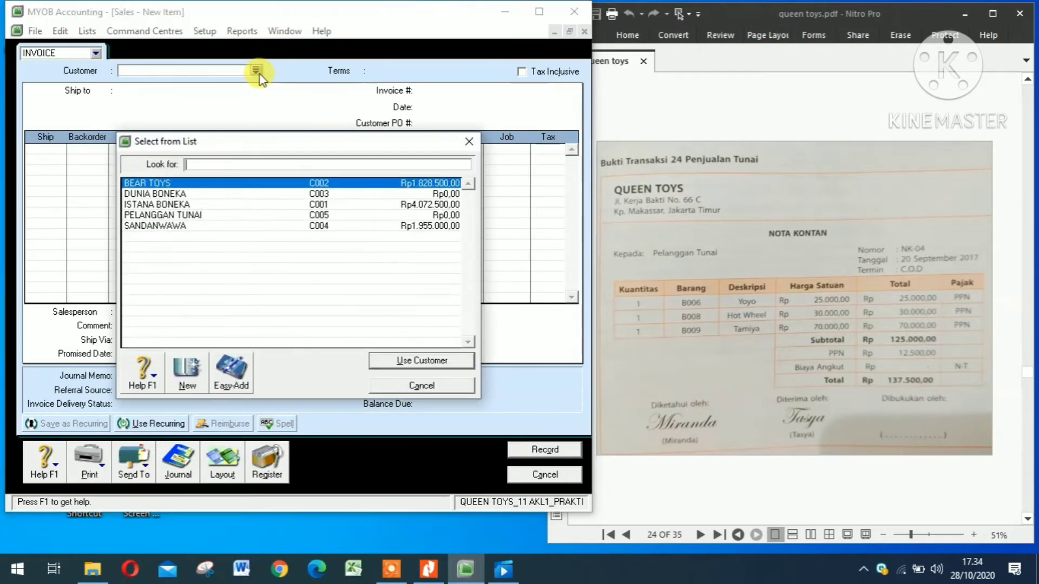
pyautogui.click(179, 215)
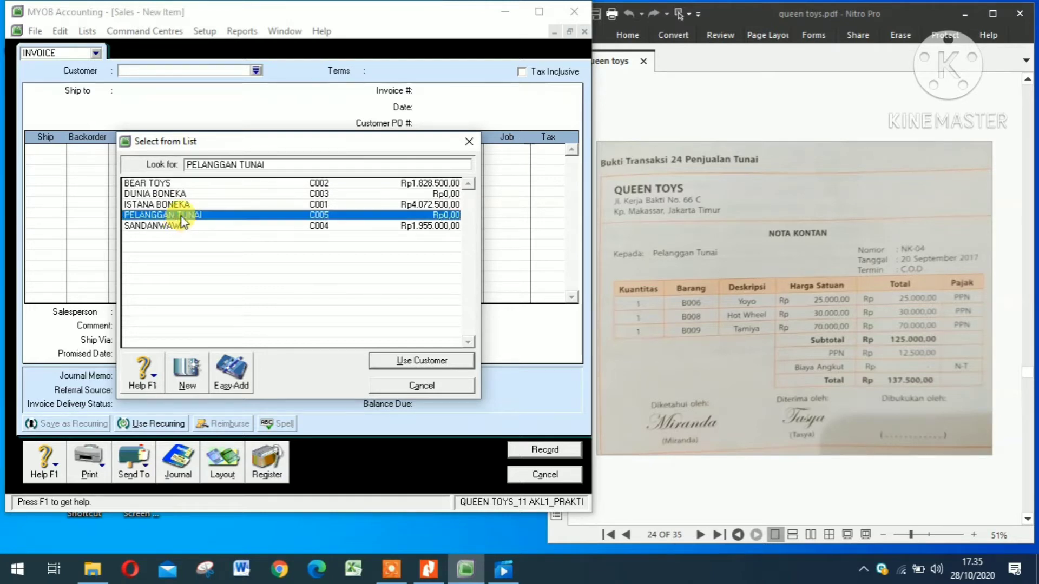
pyautogui.click(406, 358)
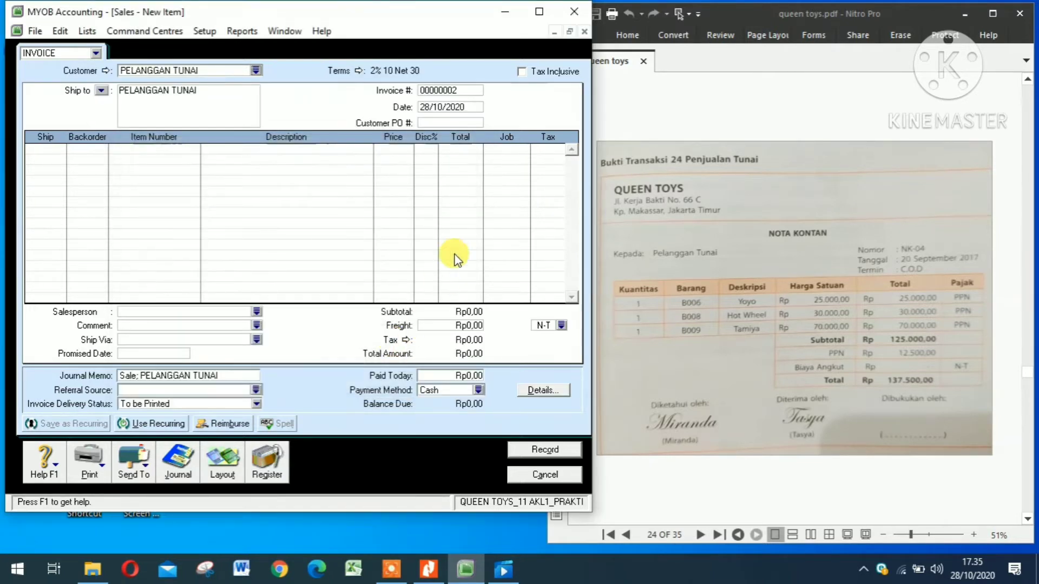
# Set the sale's payment terms to C.O.D.
pyautogui.click(360, 71)
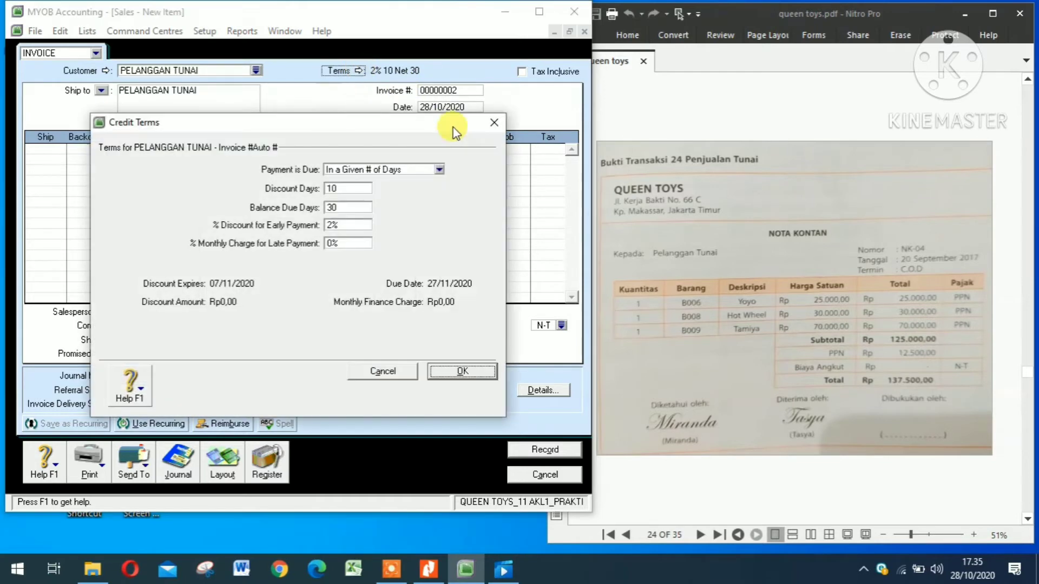
pyautogui.click(439, 170)
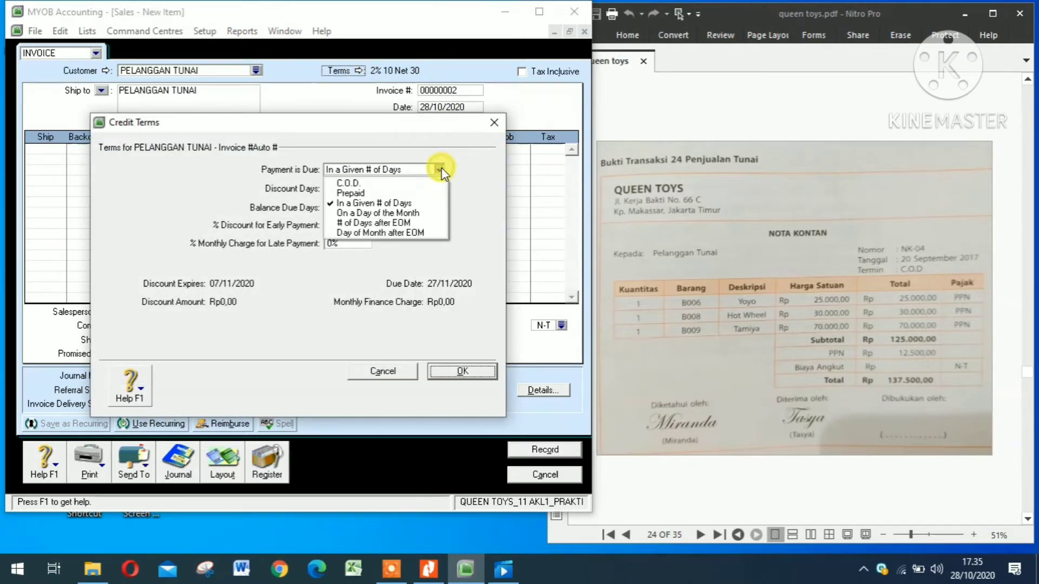
pyautogui.click(391, 183)
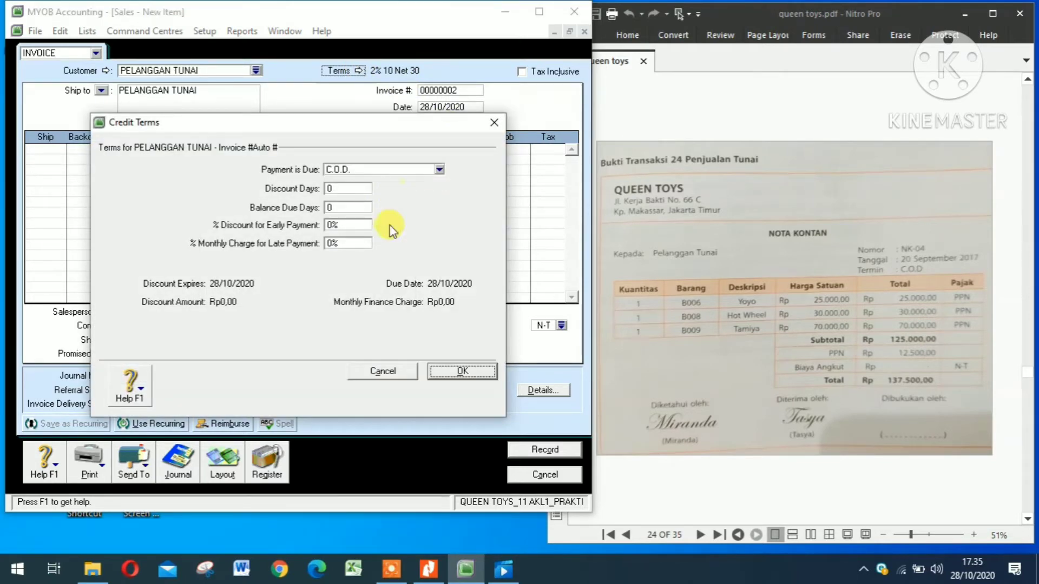
pyautogui.click(457, 373)
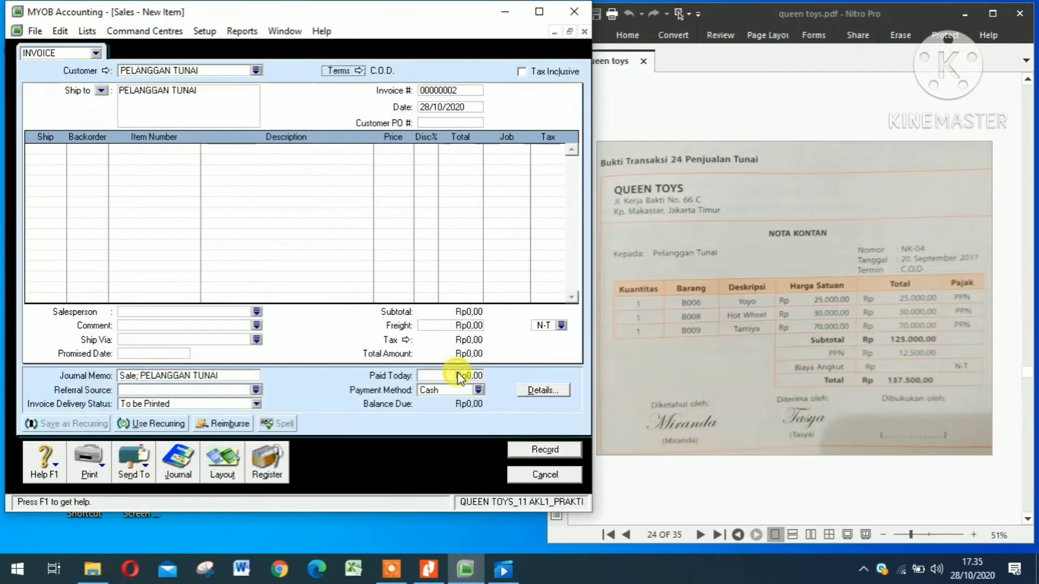
# Set the sale's invoice number to NK04 and its date to 20/09/17.
pyautogui.click(430, 91)
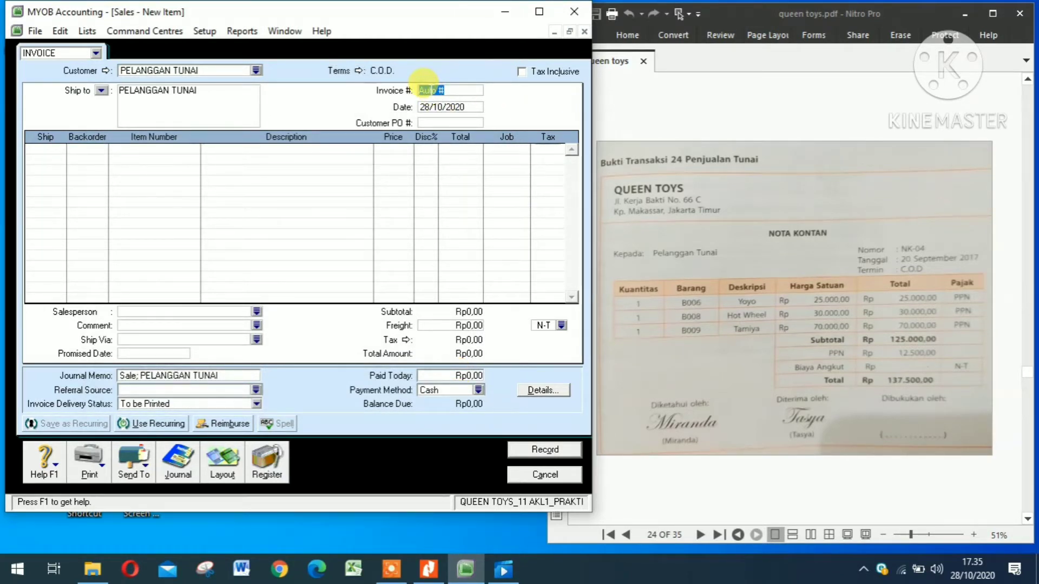
pyautogui.write('NK')
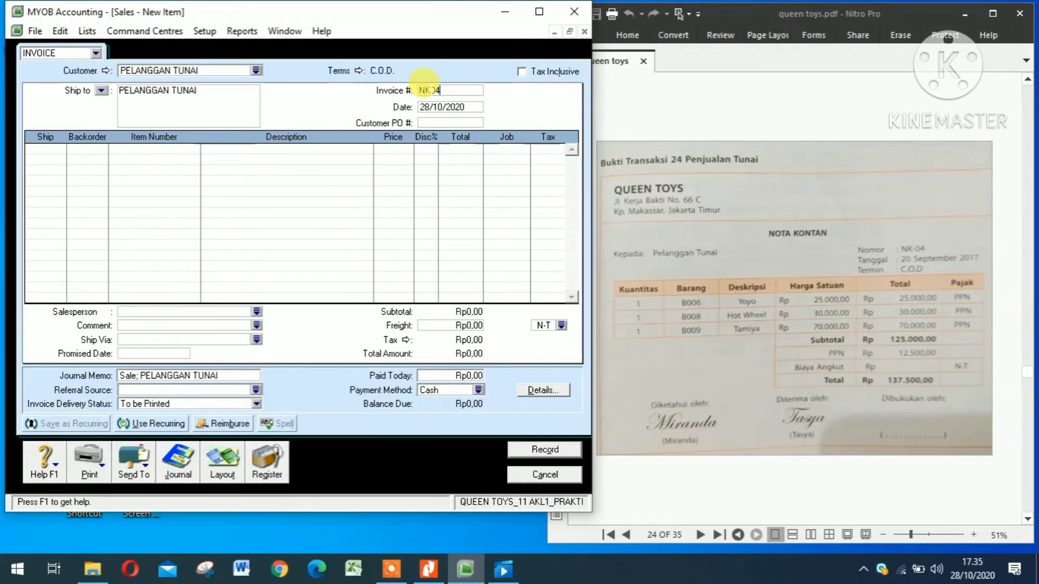
pyautogui.write('04')
pyautogui.click(423, 104)
pyautogui.write('2')
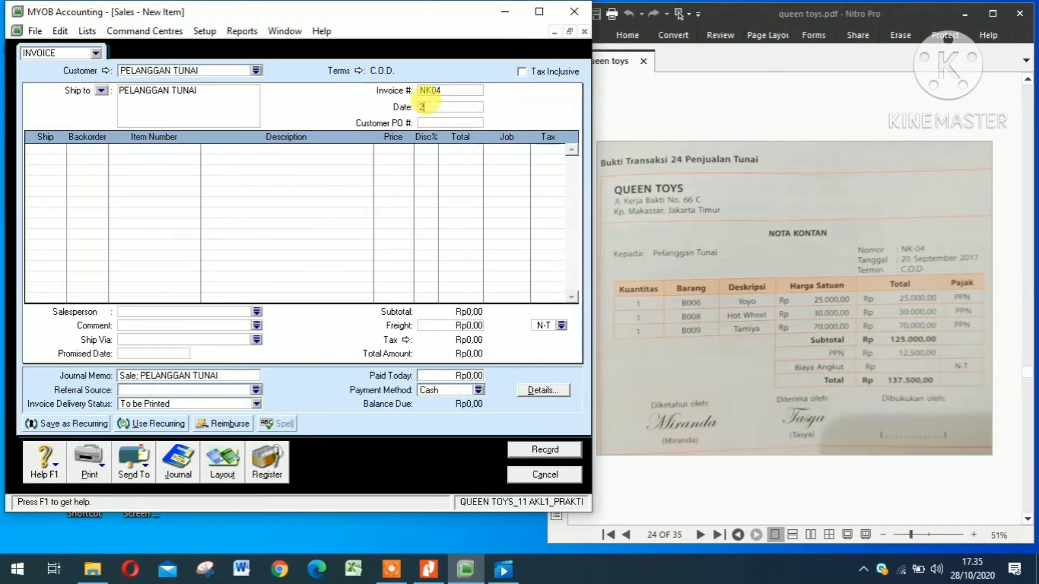
pyautogui.write('0/09/17')
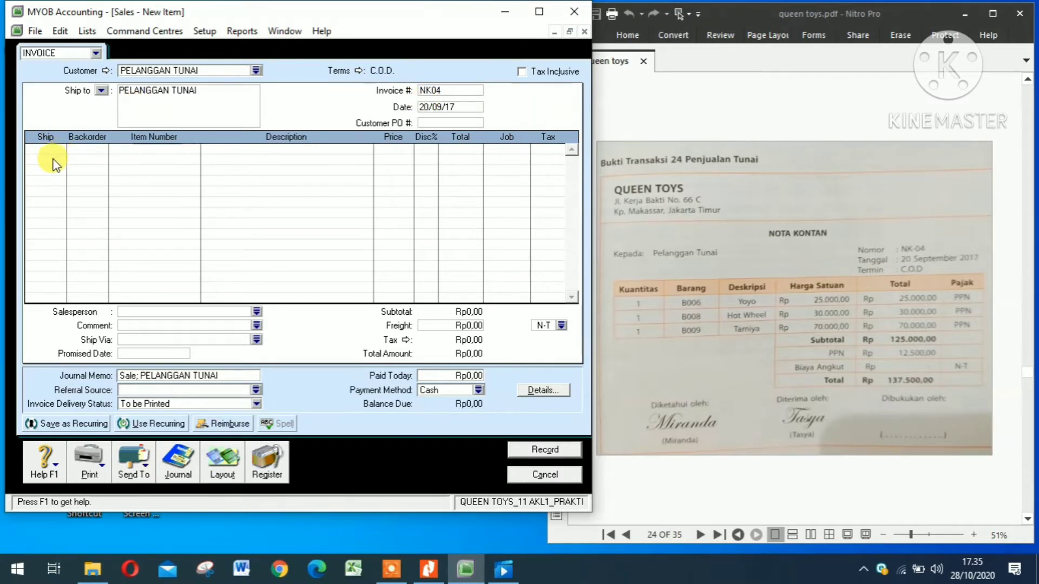
# Enter a sale line for 1 unit of item B006 YOYO at a price of 25000.
pyautogui.click(45, 147)
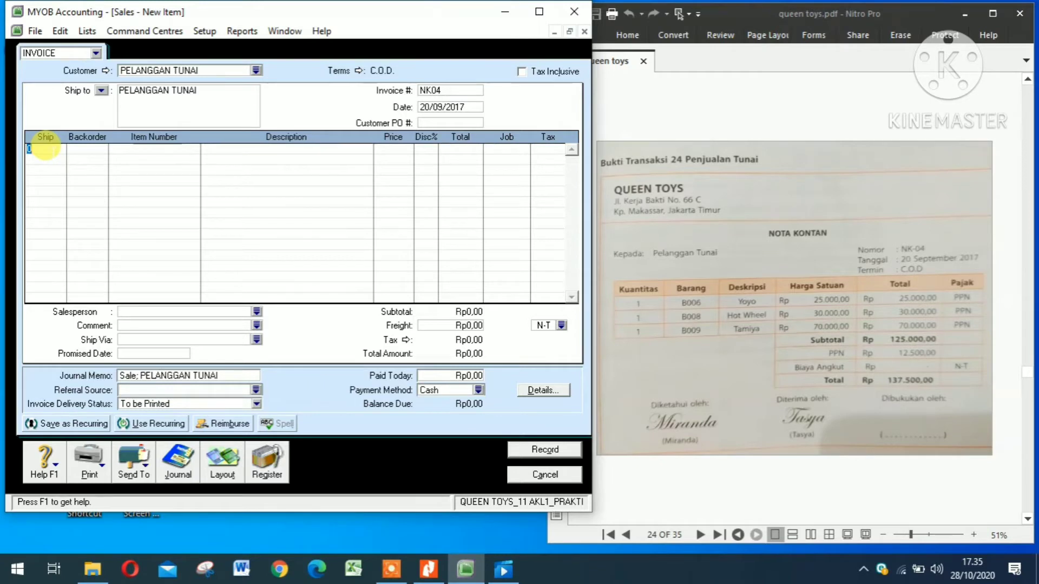
pyautogui.write('1')
pyautogui.press('Tab')
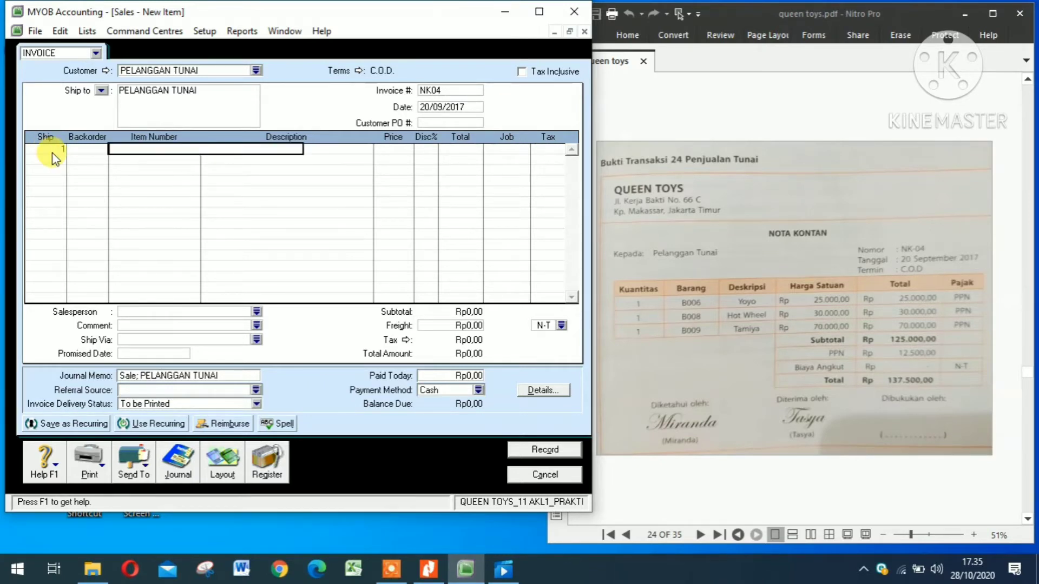
pyautogui.press('Tab')
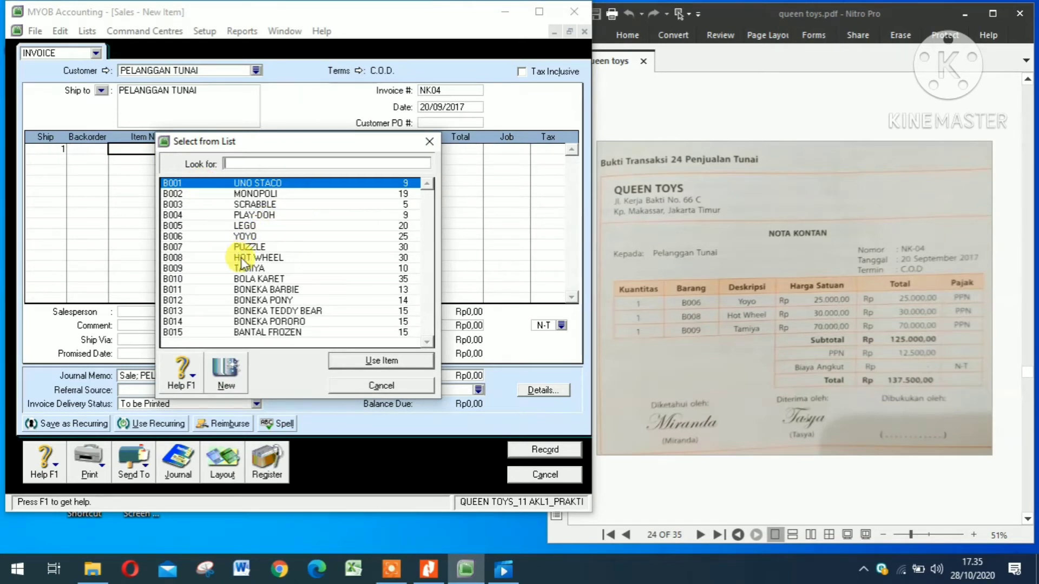
pyautogui.doubleClick(250, 237)
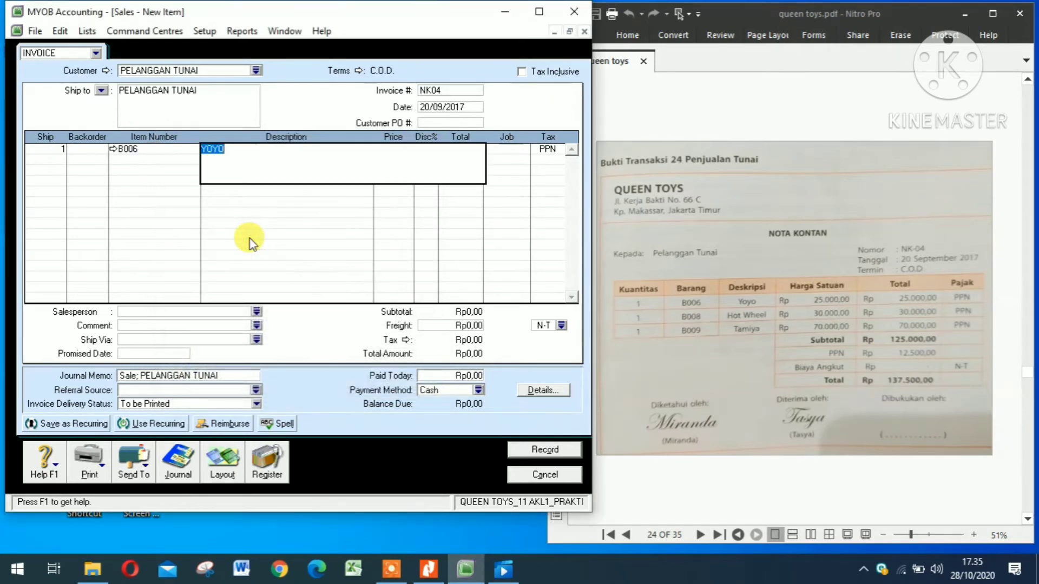
pyautogui.press('Tab')
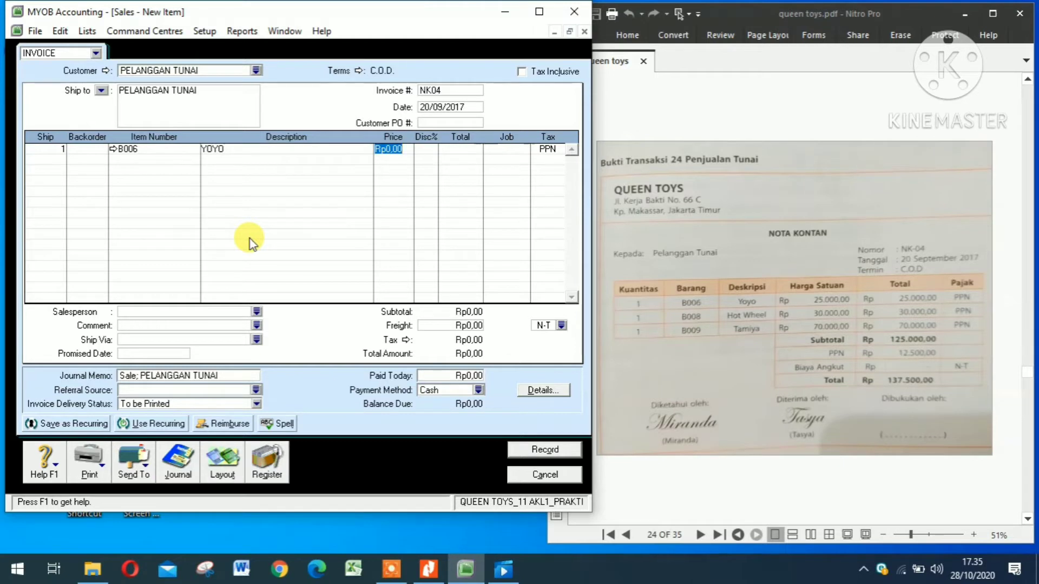
pyautogui.write('25000')
pyautogui.press('Tab')
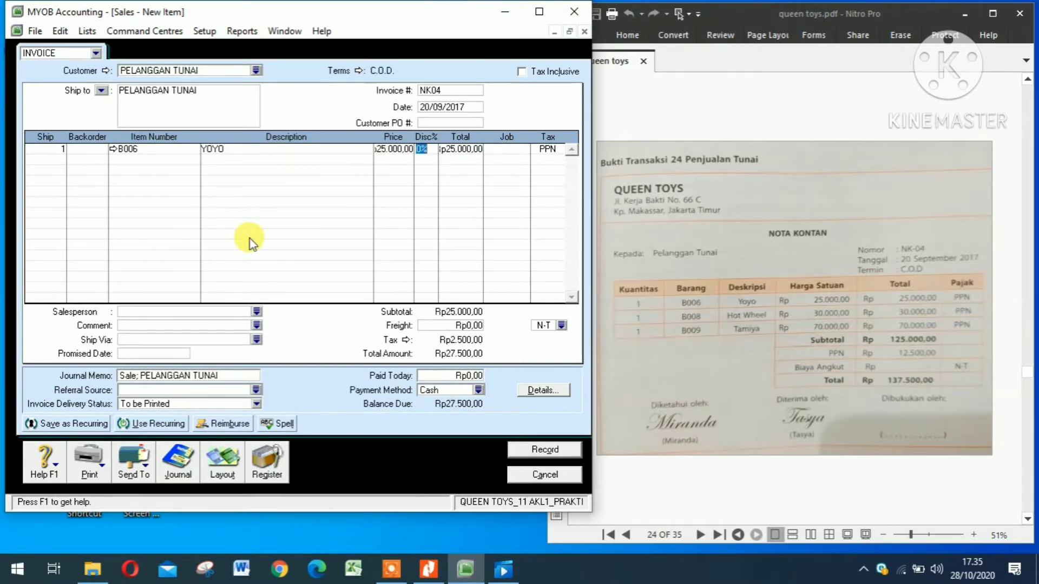
pyautogui.press('Tab')
# Add a second sale line for 1 unit of item B008 HOT WHEEL at a price of 30000.
pyautogui.click(48, 158)
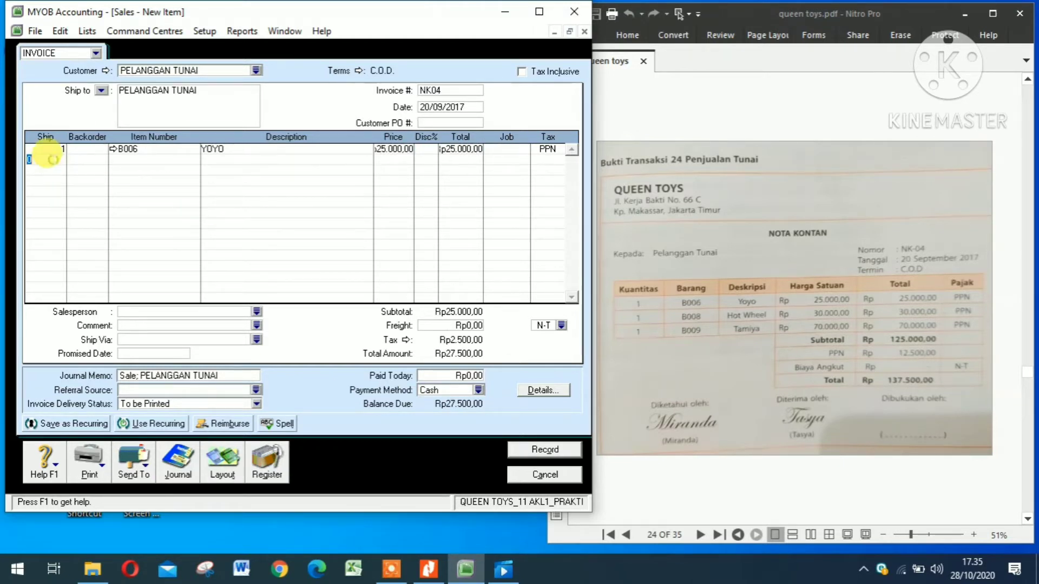
pyautogui.write('1')
pyautogui.press('Tab')
pyautogui.press('Tab')
pyautogui.press('Tab')
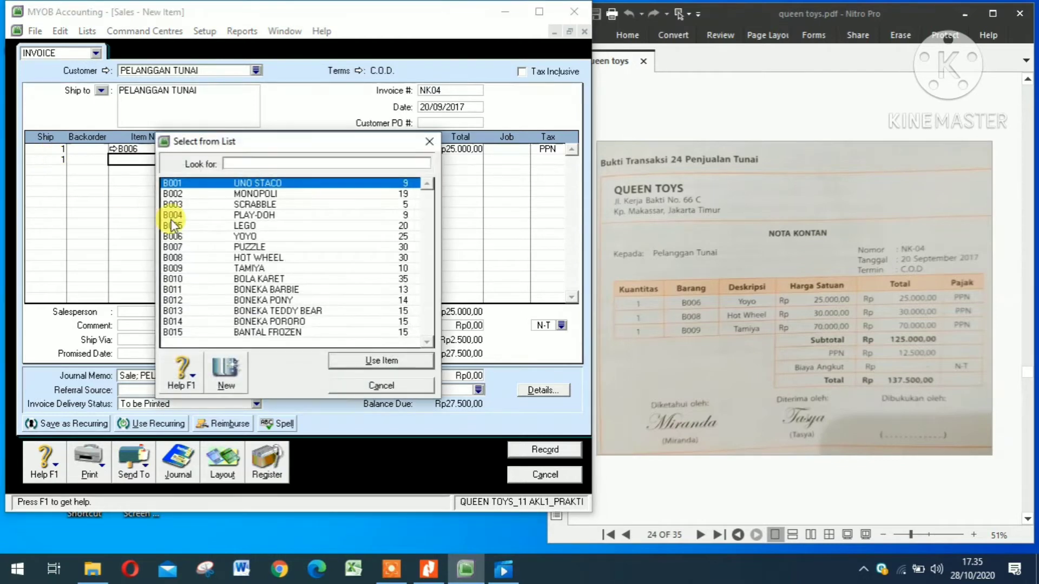
pyautogui.doubleClick(243, 257)
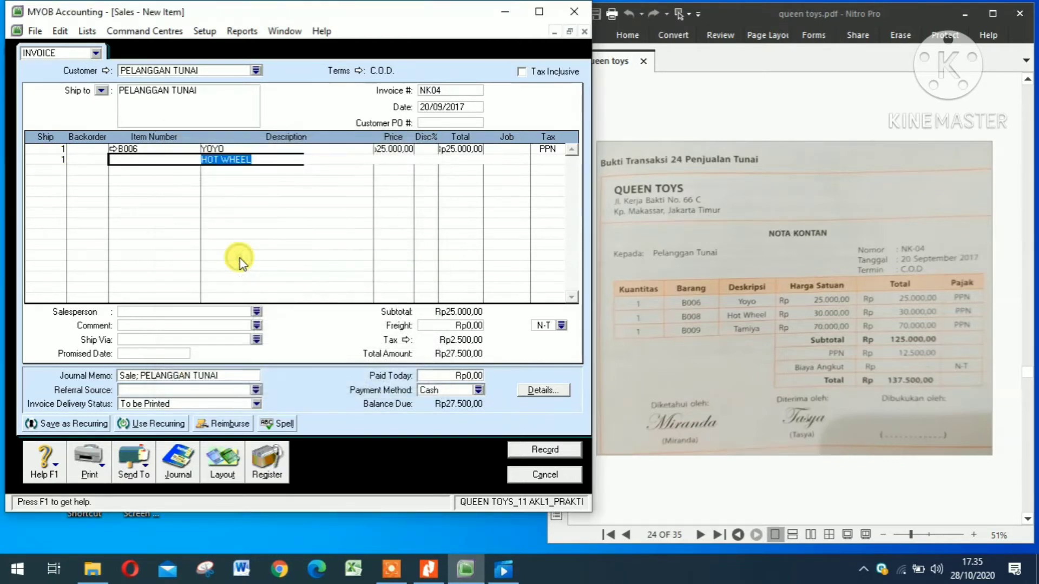
pyautogui.press('Tab')
pyautogui.write('3')
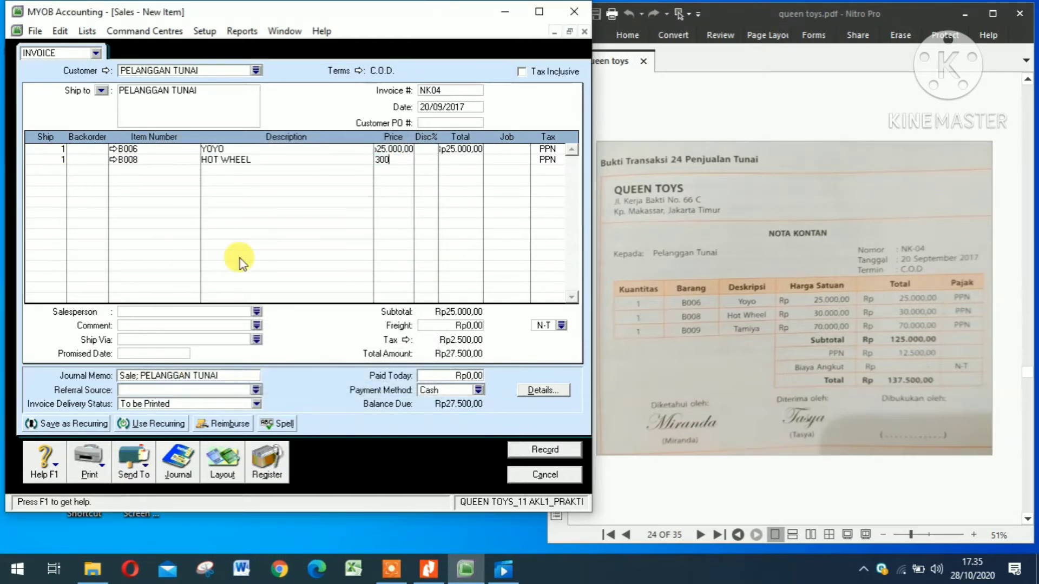
pyautogui.press('Tab')
# Add a third sale line for 1 unit of item B009 TAMIYA at a price of 70000.
pyautogui.click(56, 171)
pyautogui.write('1')
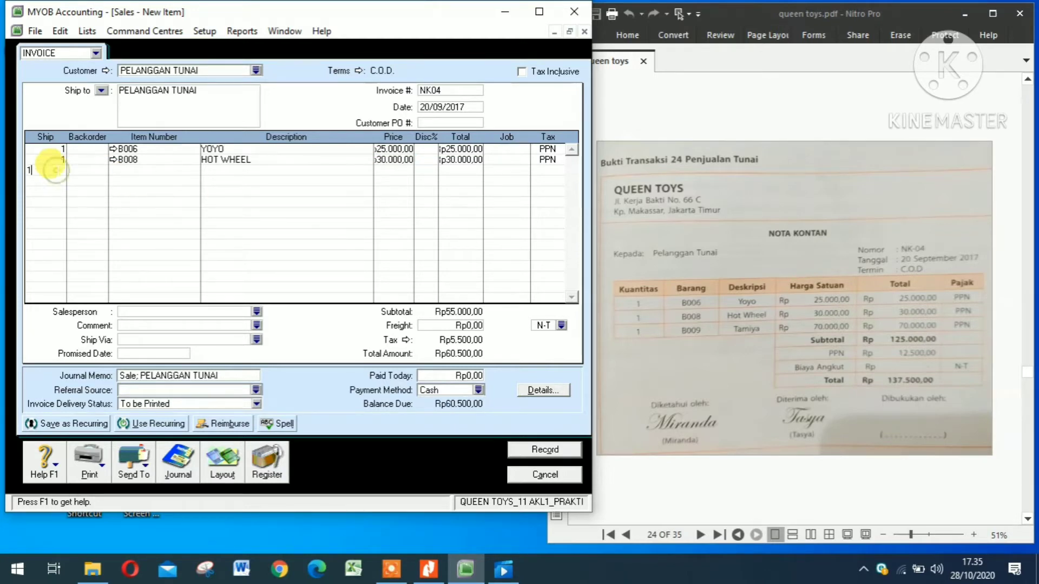
pyautogui.press('Tab')
pyautogui.press('Tab')
pyautogui.press('Tab')
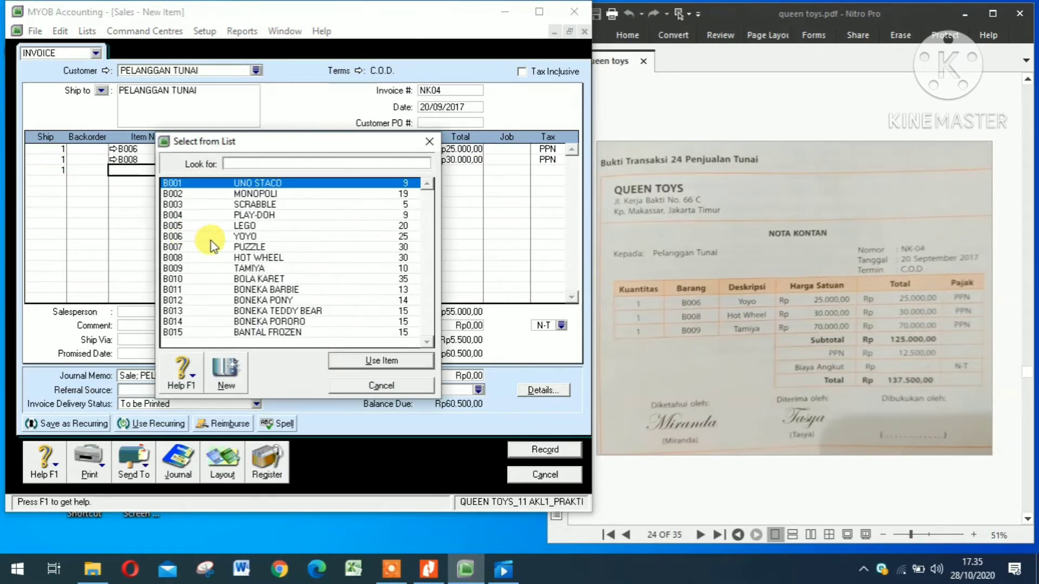
pyautogui.doubleClick(200, 268)
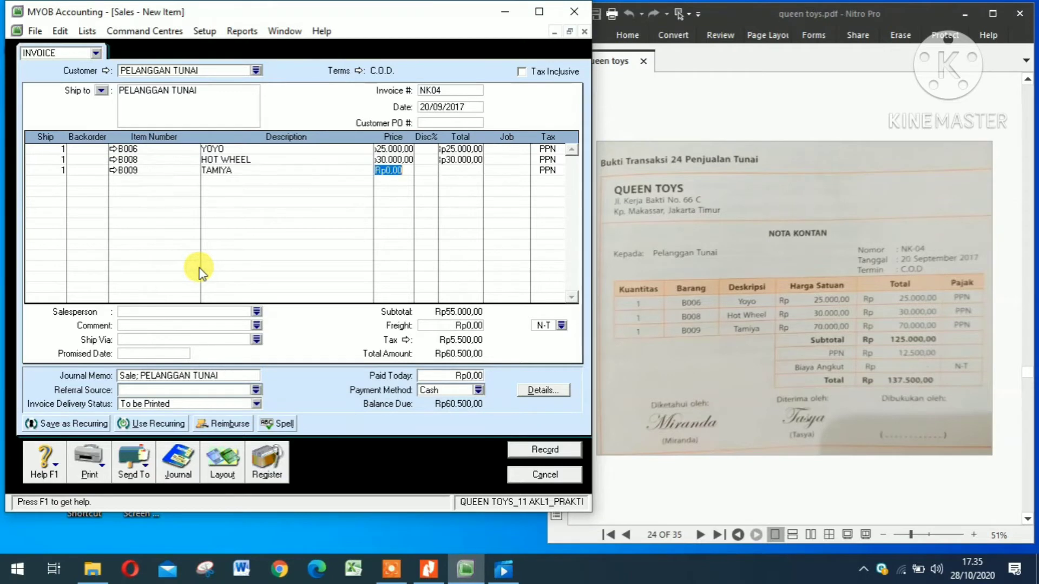
pyautogui.write('70000')
pyautogui.press('Tab')
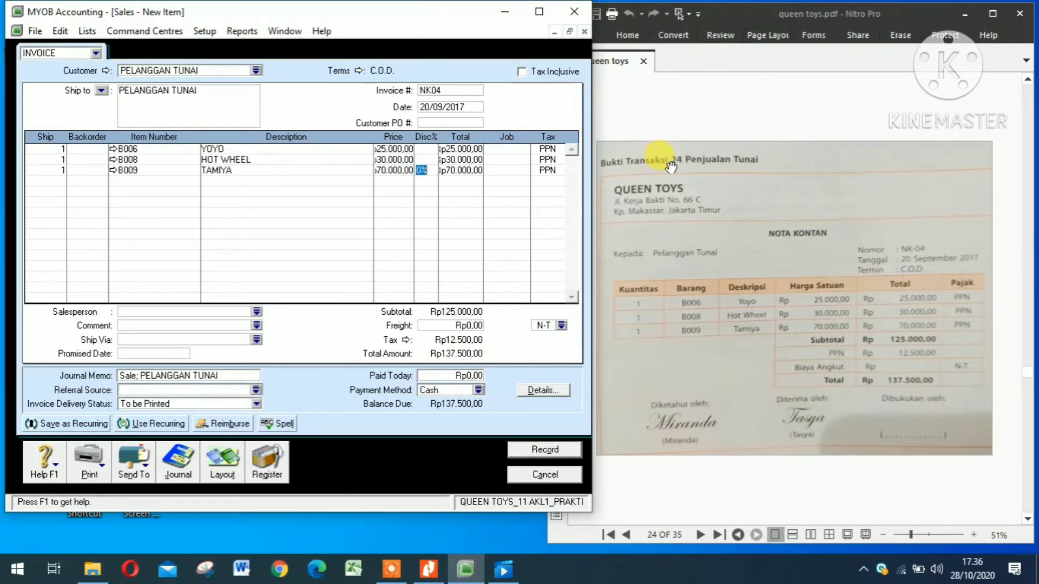
# Enter 137500 as the amount paid today, check the transaction recap and record the sale.
pyautogui.click(458, 374)
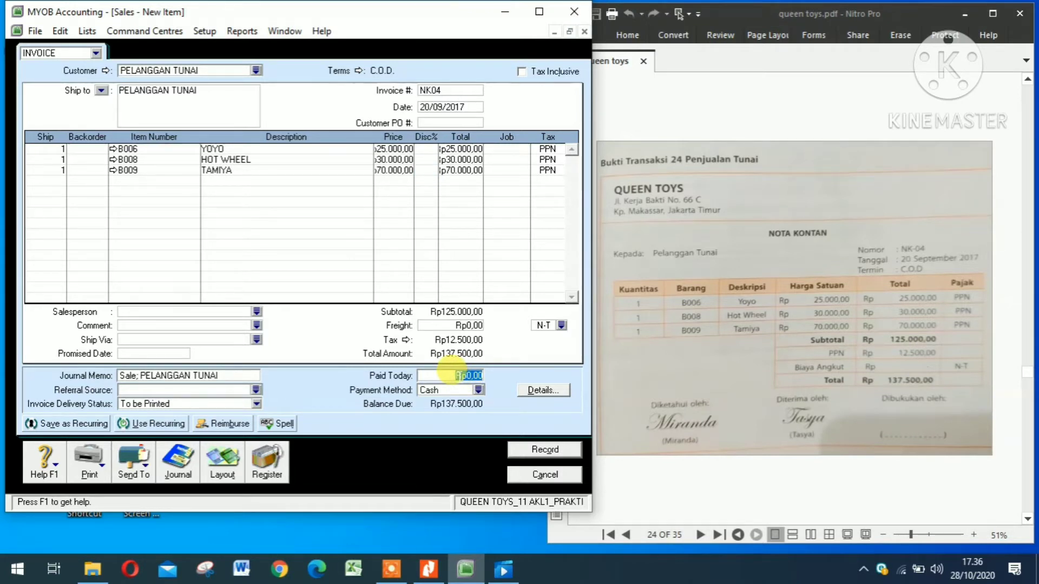
pyautogui.write('137500')
pyautogui.hotkey('ctrl', 'r')
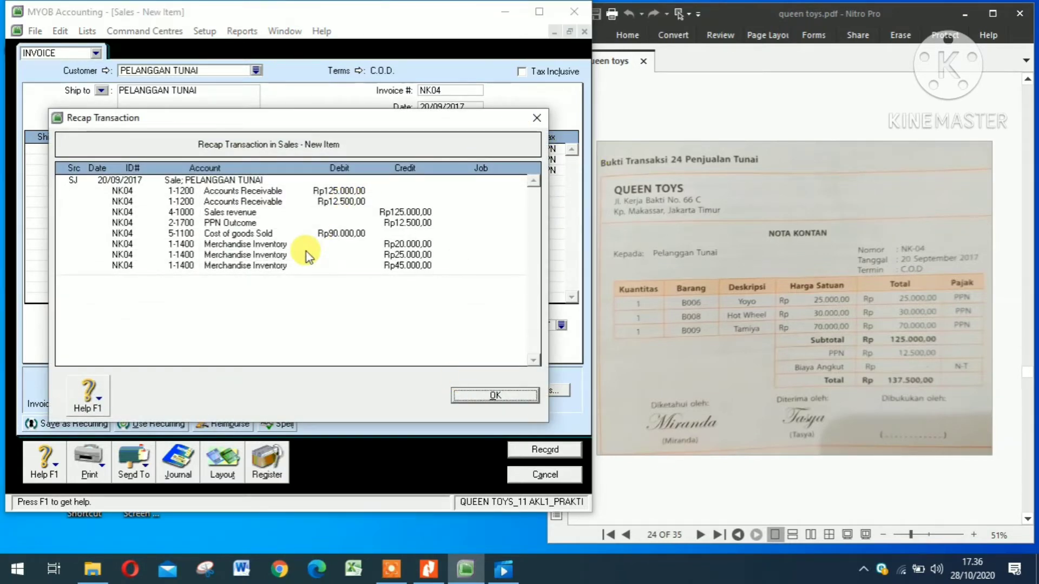
pyautogui.click(482, 394)
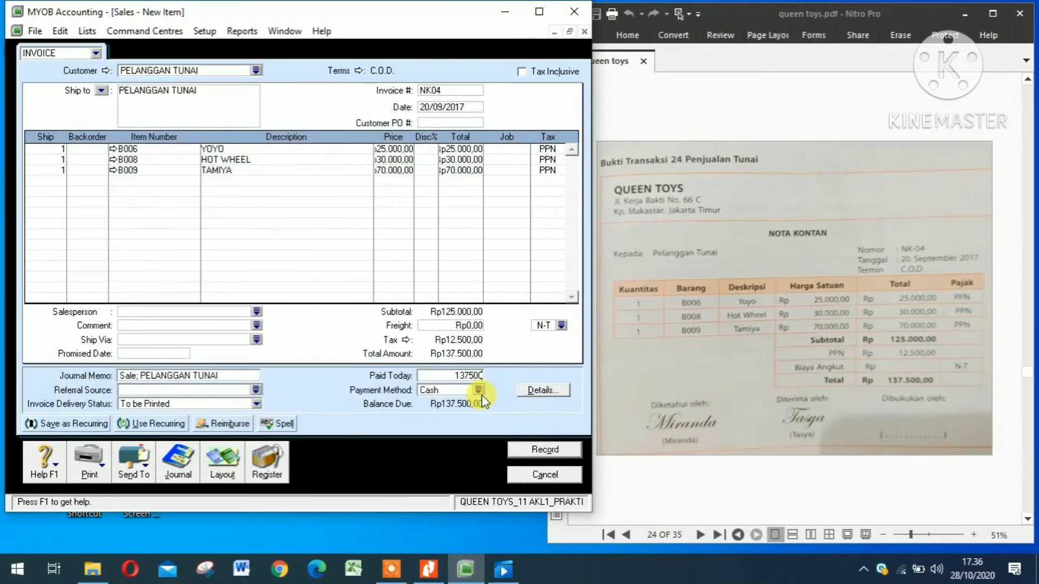
pyautogui.click(531, 453)
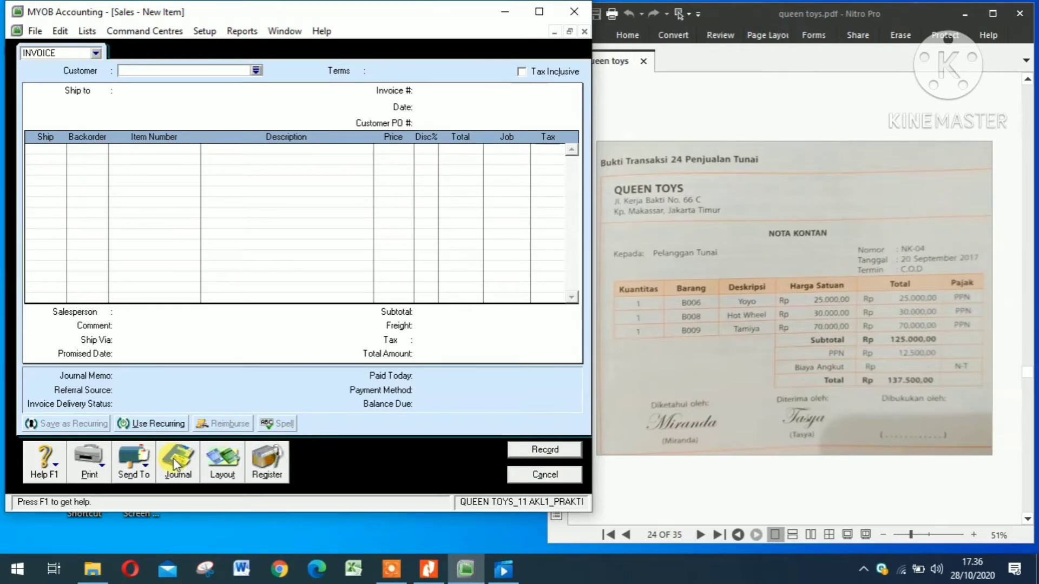
# Review the NK04 sale and its cash receipt in the transaction journal covering all transaction types, and close the journal.
pyautogui.click(174, 463)
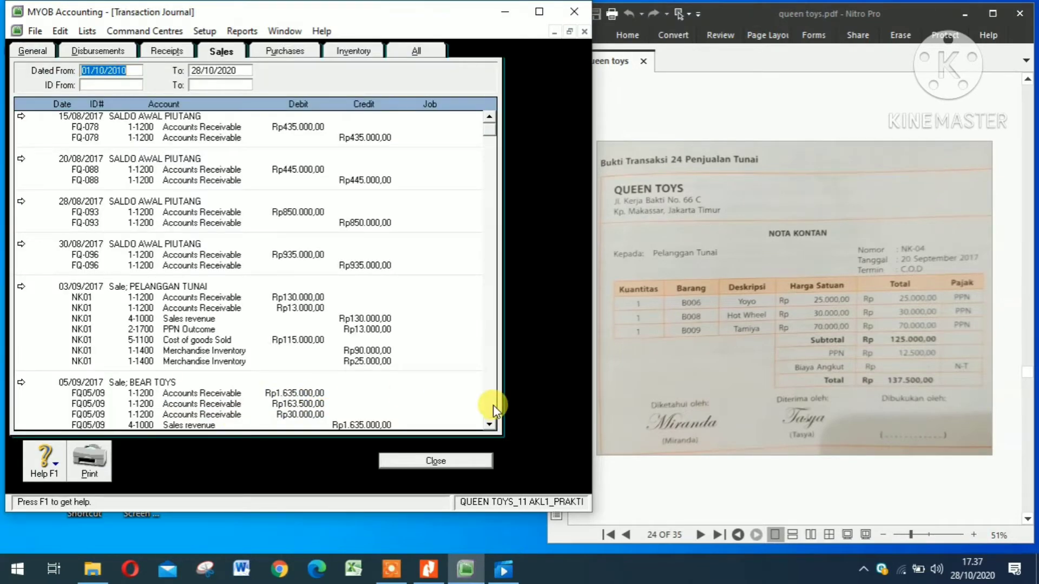
pyautogui.scroll(-10, 492, 405)
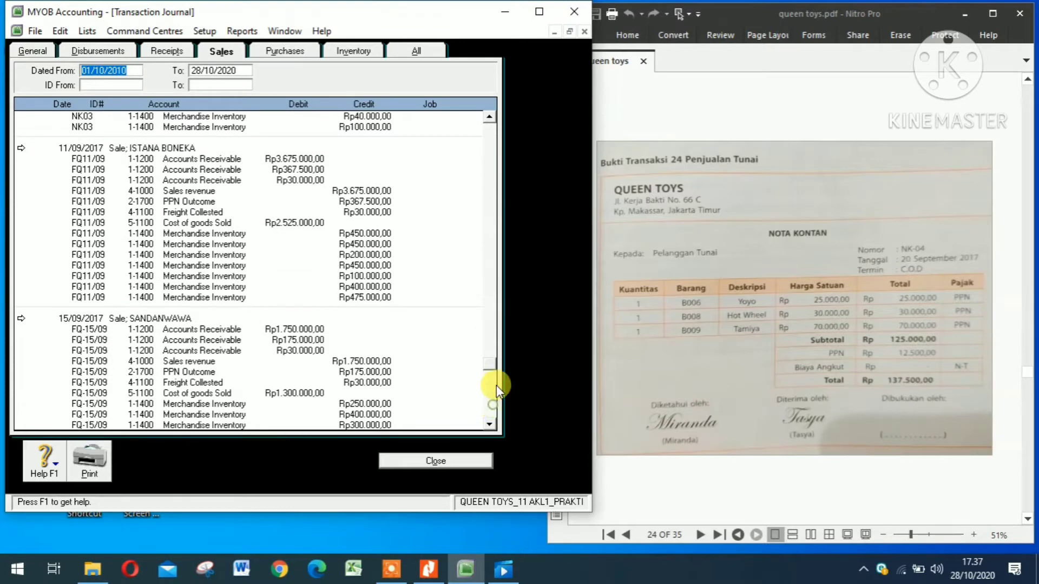
pyautogui.click(418, 51)
pyautogui.scroll(-6, 493, 395)
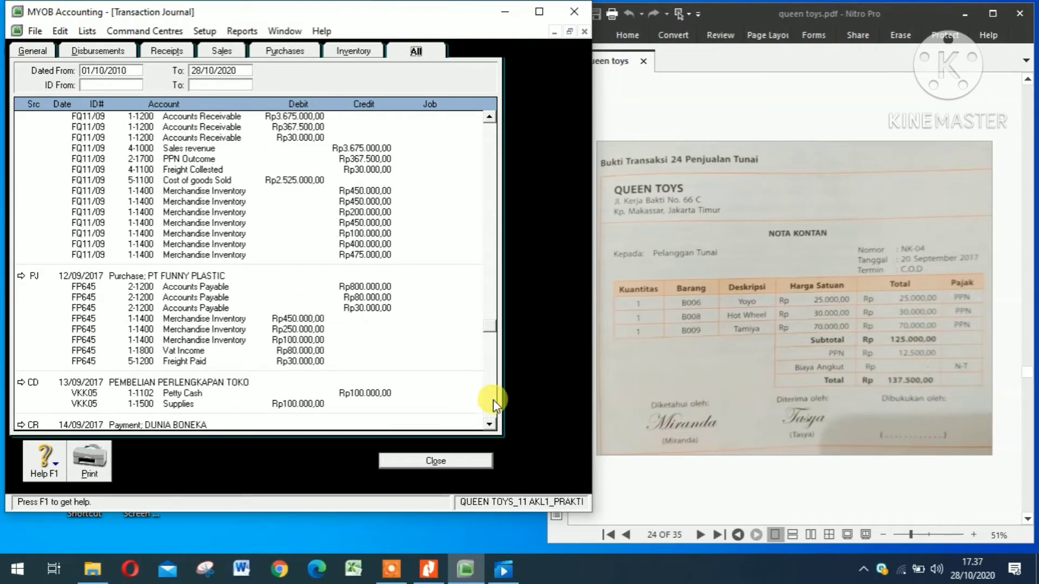
pyautogui.scroll(-8, 492, 407)
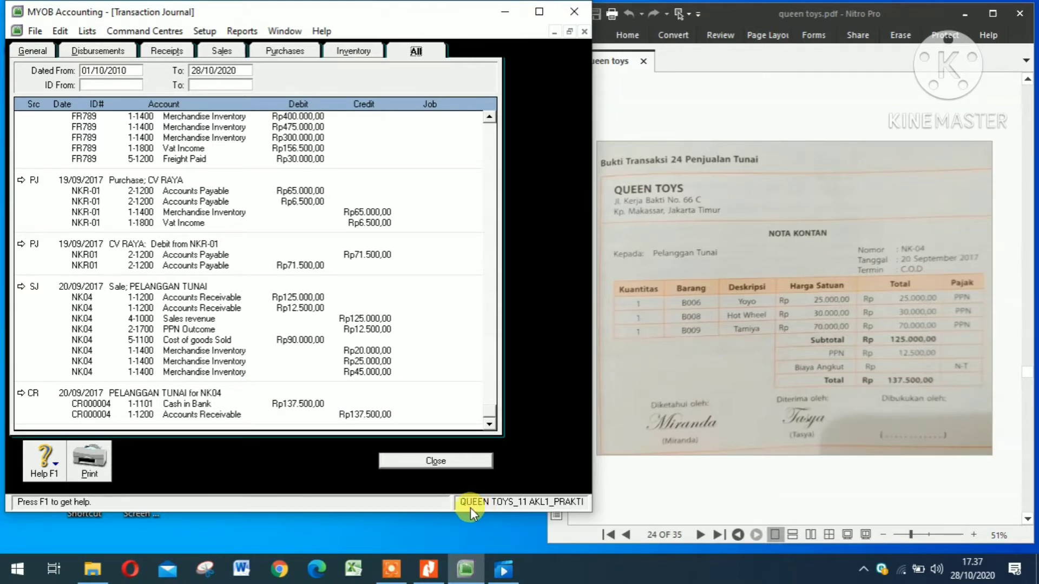
pyautogui.click(436, 461)
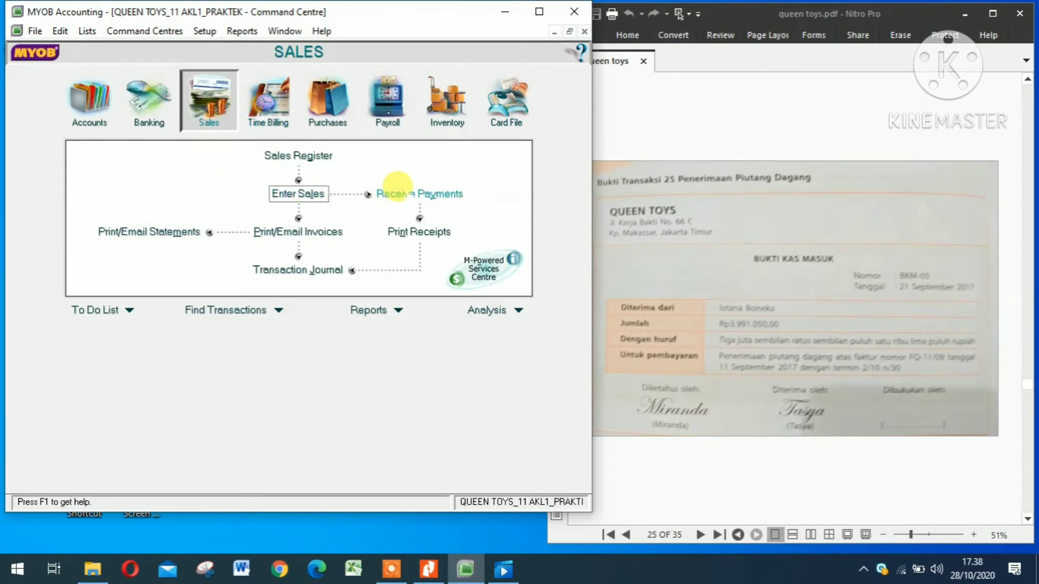
# Start a customer payment from ISTANA BONEKA into Cash in Bank with ID BKM05 and date 21/09/17.
pyautogui.click(407, 193)
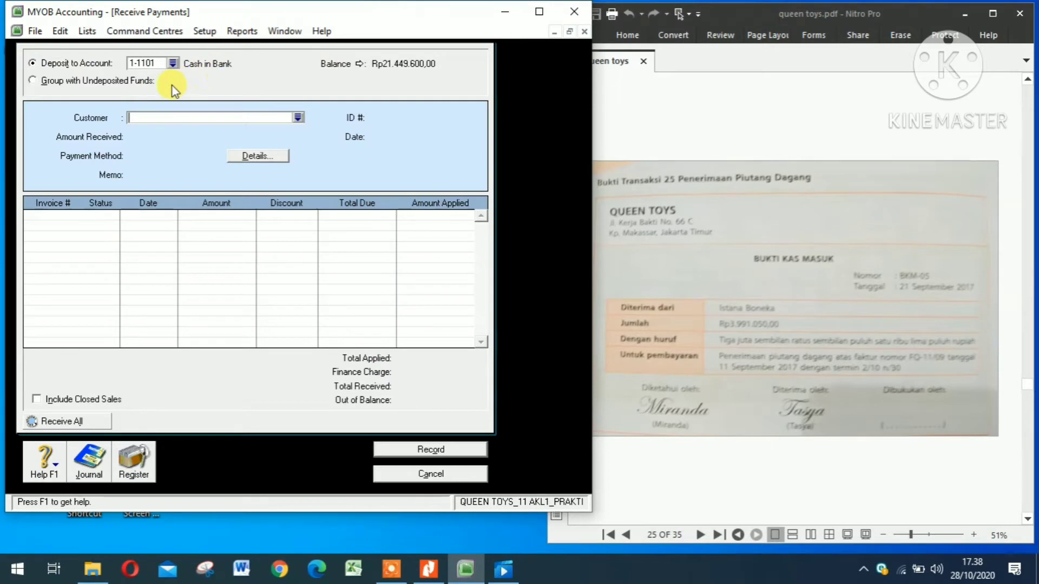
pyautogui.click(298, 117)
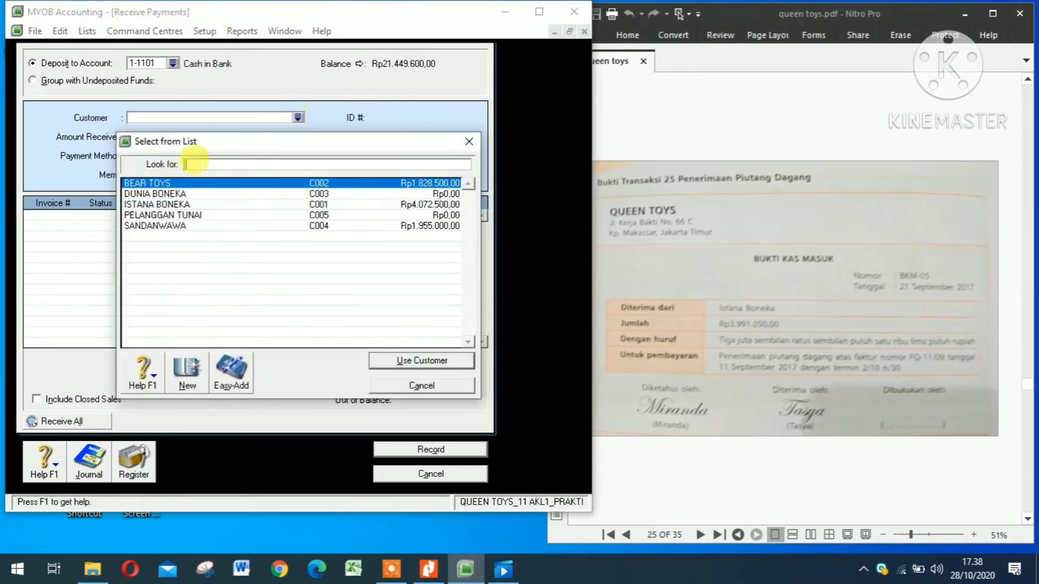
pyautogui.doubleClick(174, 204)
pyautogui.click(378, 116)
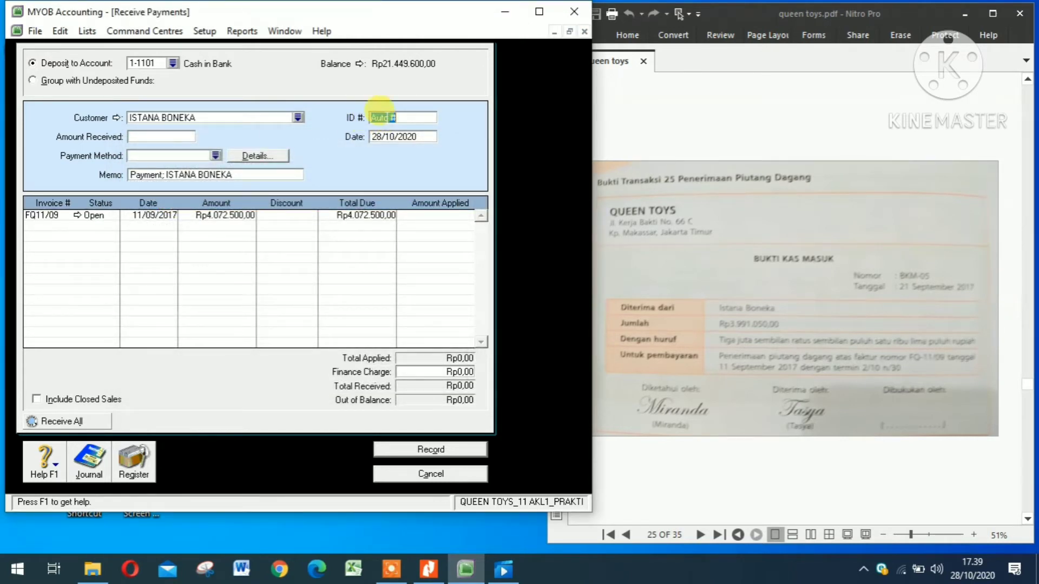
pyautogui.write('BKM-05')
pyautogui.click(405, 137)
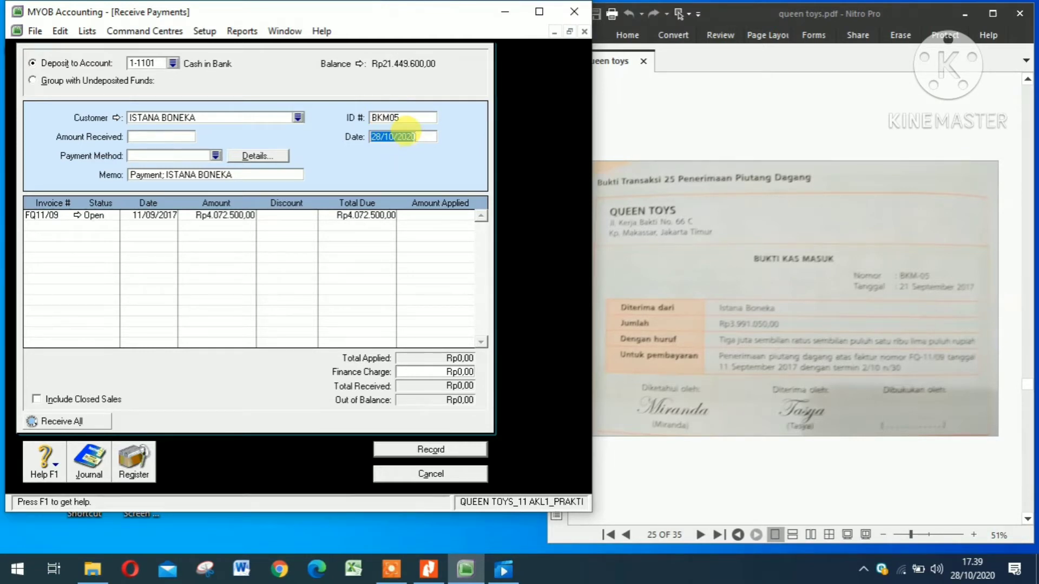
pyautogui.write('21/09/17')
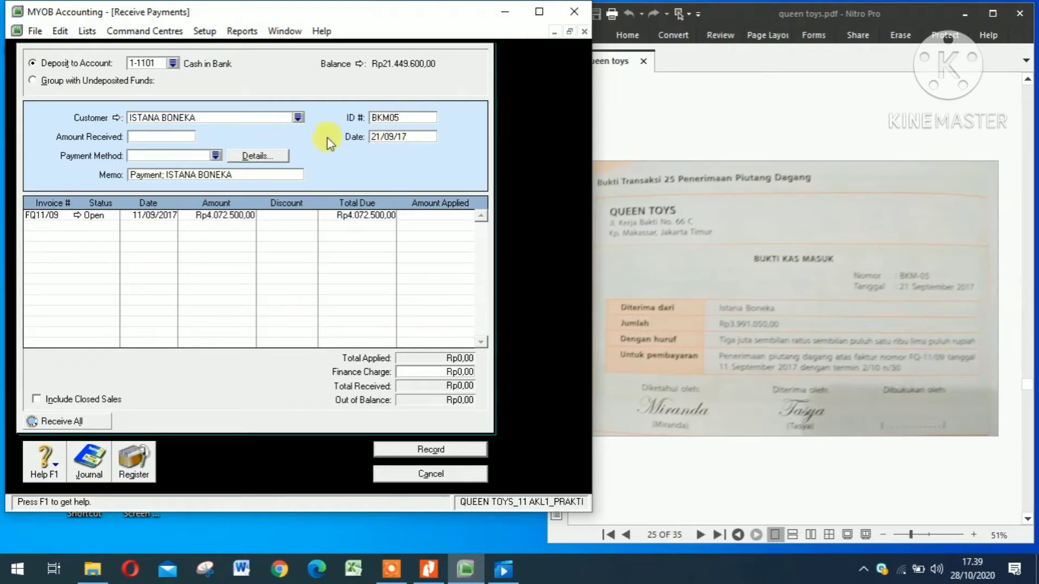
# Enter 3991500 as the amount received and apply the payment to invoice FQ11/09.
pyautogui.click(162, 136)
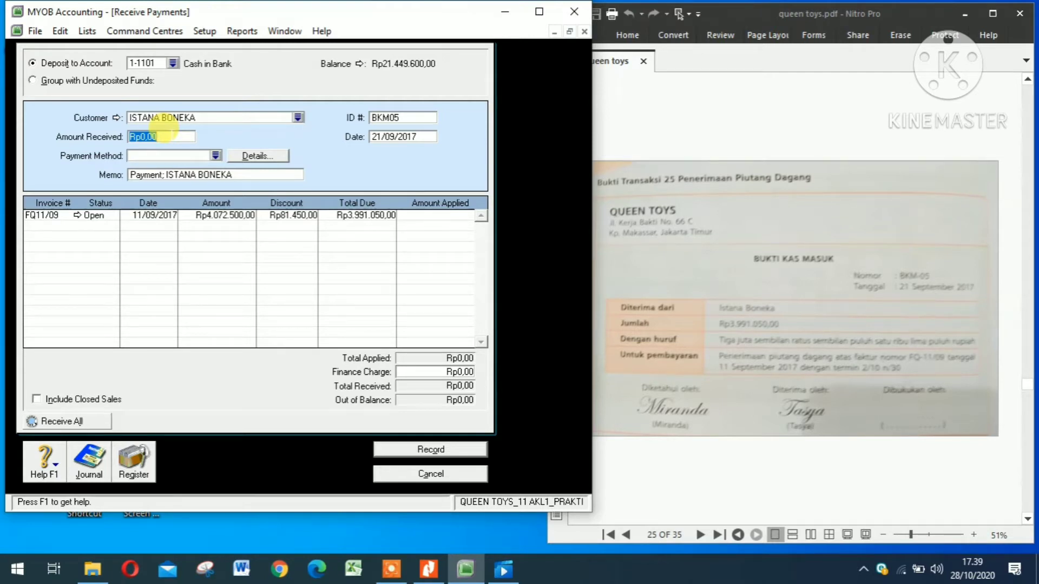
pyautogui.write('3991500')
pyautogui.press('Tab')
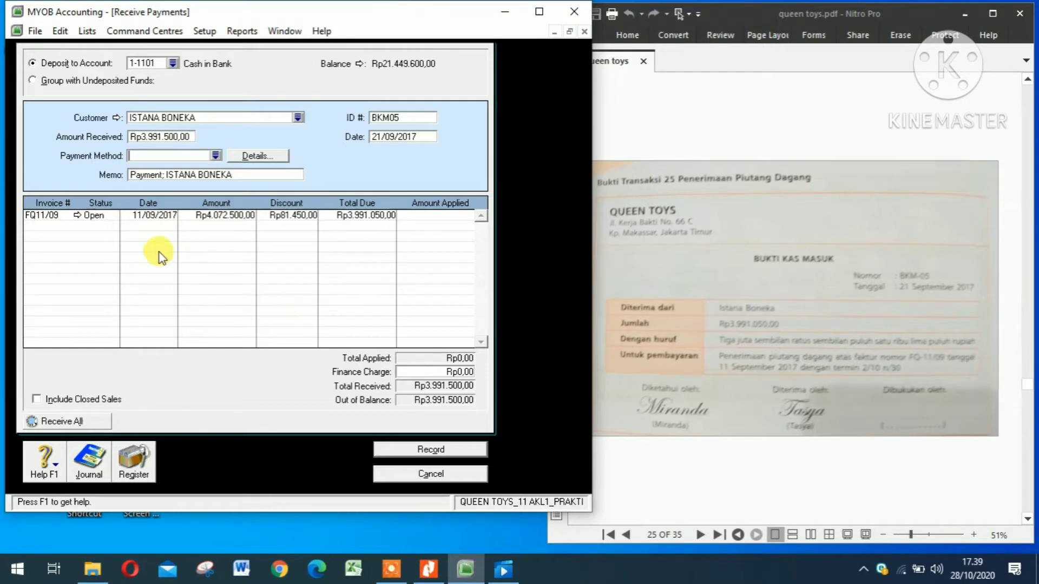
pyautogui.click(428, 216)
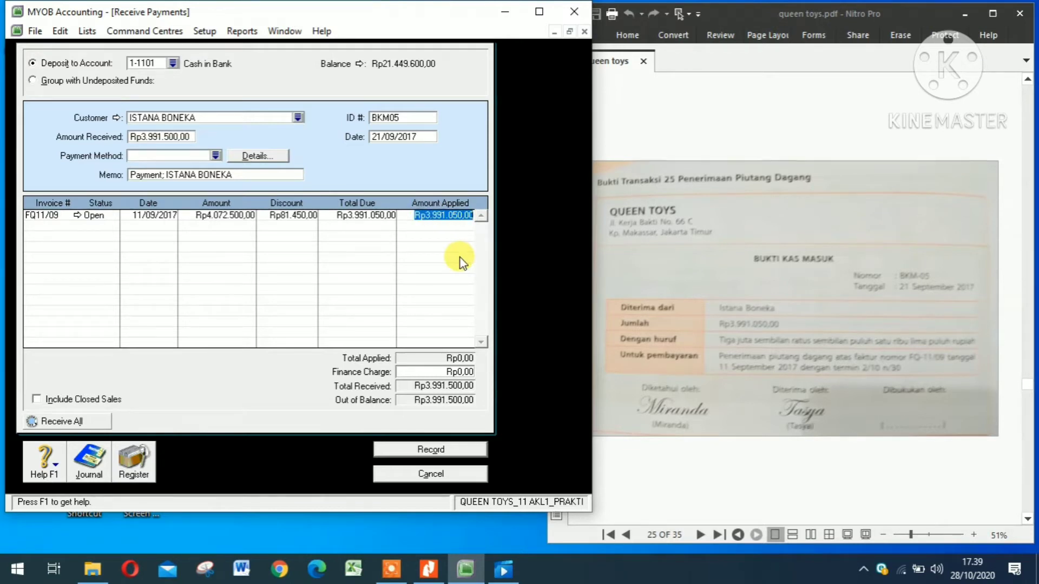
pyautogui.press('Tab')
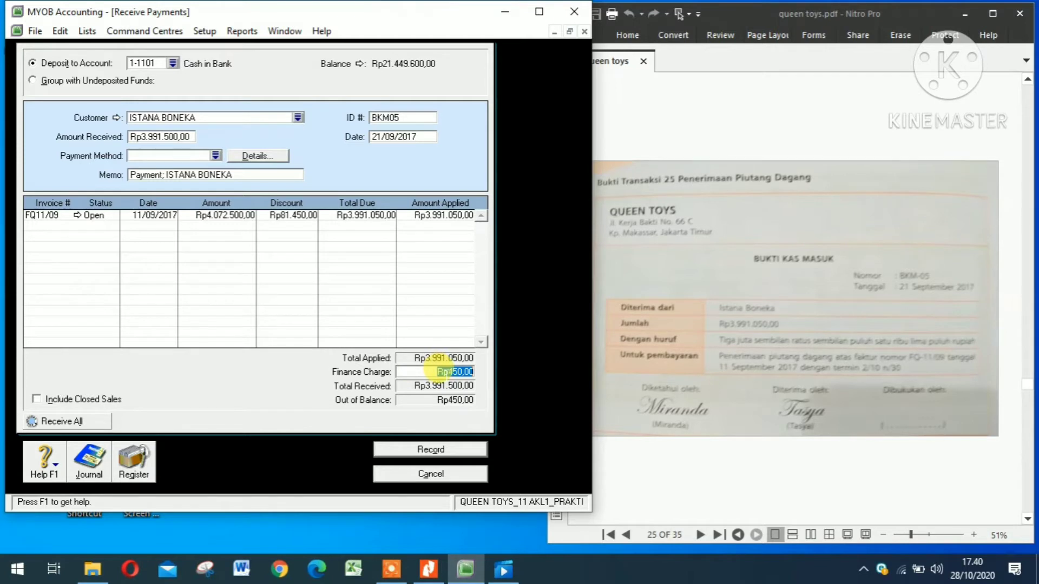
# Correct the amount received from the customer to 3991050.
pyautogui.click(168, 137)
pyautogui.click(168, 136)
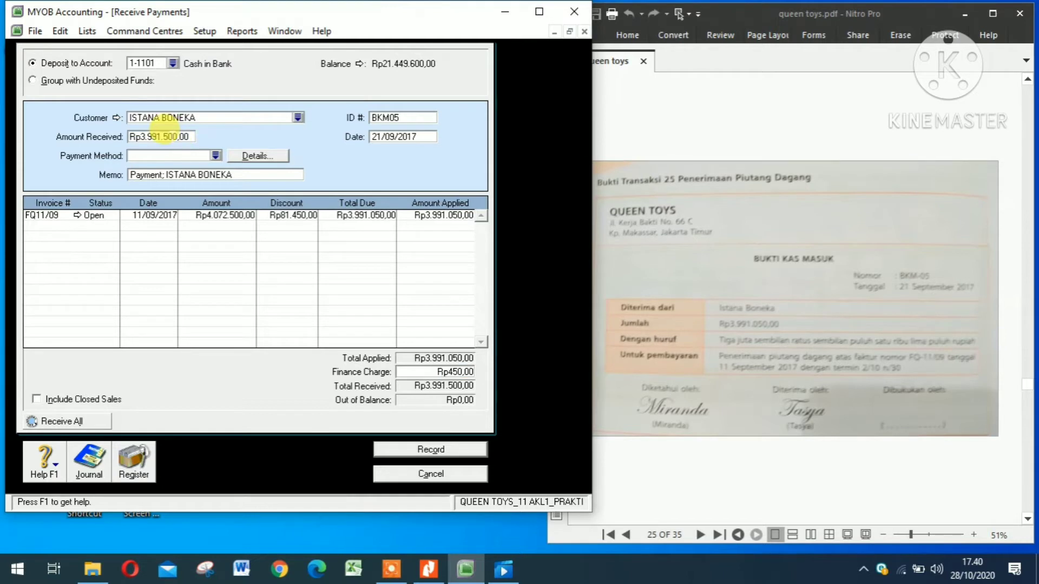
pyautogui.press('BackSpace')
pyautogui.press('BackSpace')
pyautogui.press('BackSpace')
pyautogui.write('050')
pyautogui.press('Tab')
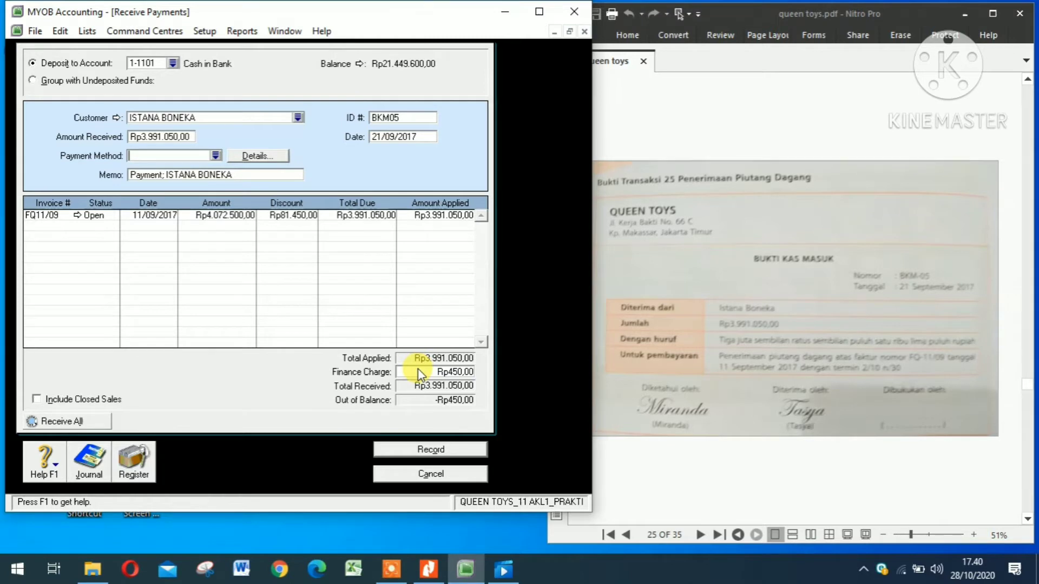
# Set the amount applied to invoice FQ11/09 to 3.991.050 so the payment balances without a finance charge.
pyautogui.click(433, 214)
pyautogui.press('Tab')
pyautogui.press('Tab')
pyautogui.press('Tab')
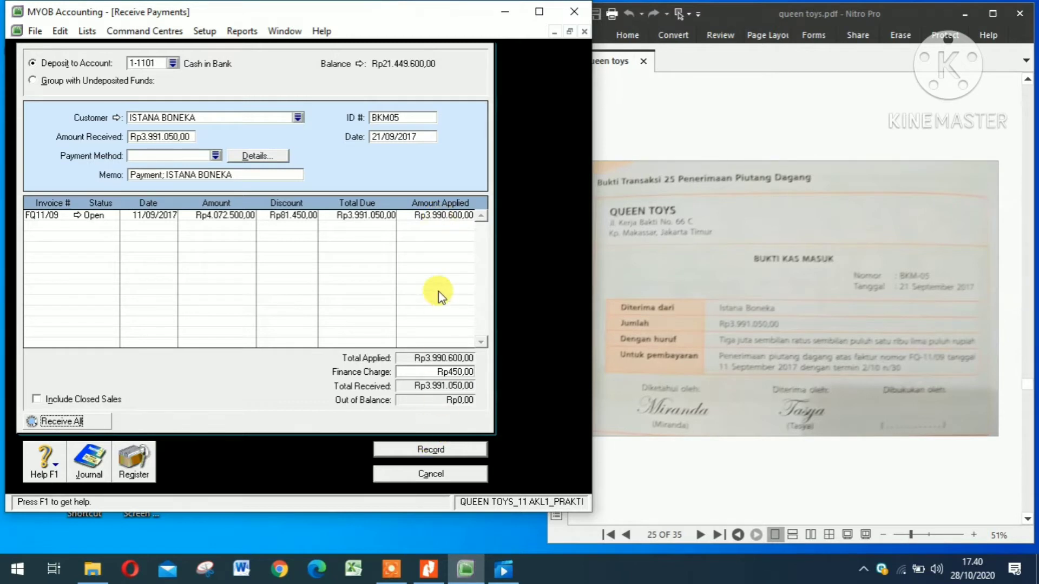
pyautogui.click(425, 215)
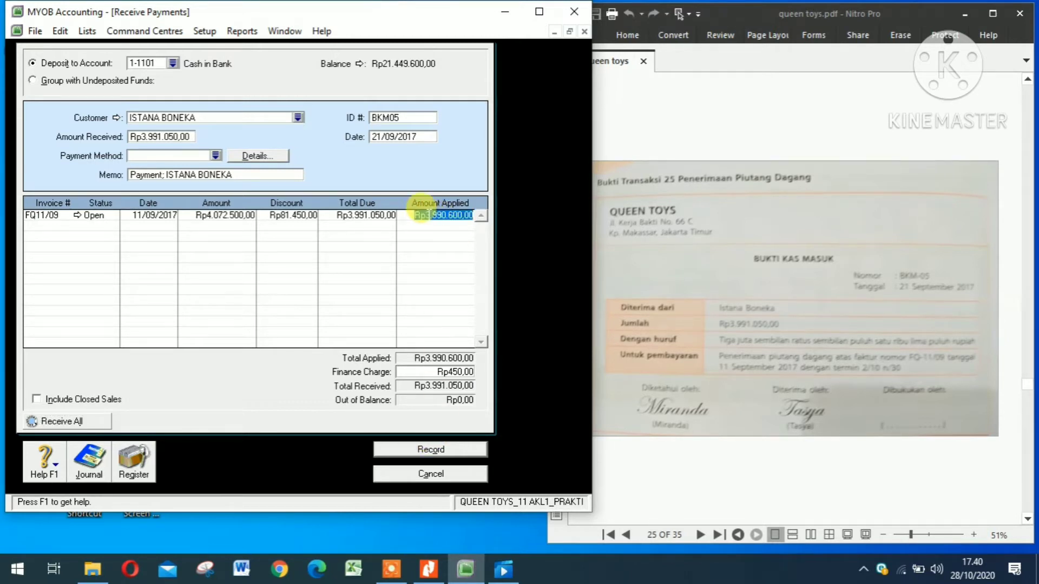
pyautogui.write('3')
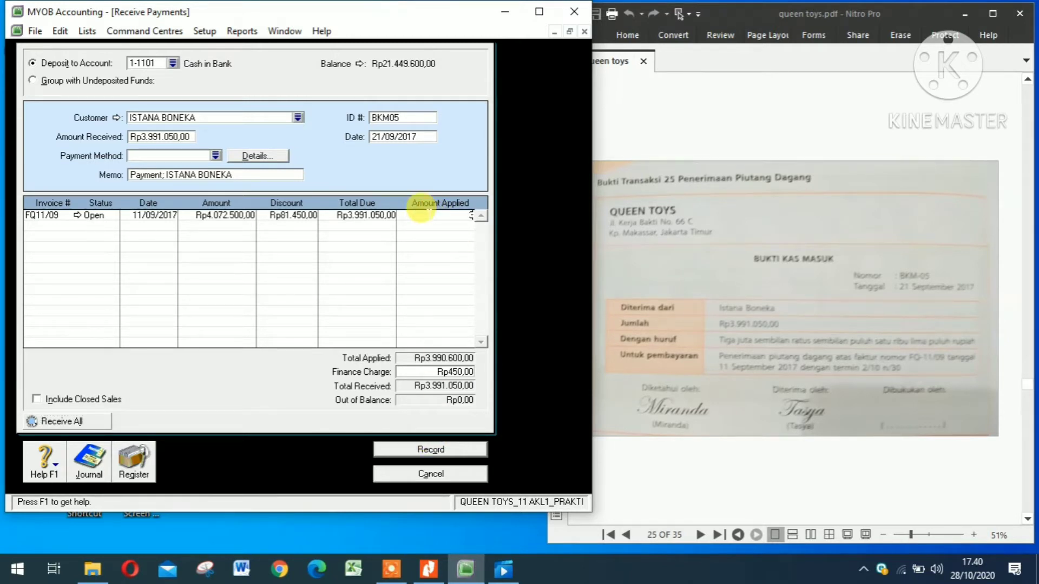
pyautogui.write('.991.050')
pyautogui.press('Tab')
pyautogui.press('Tab')
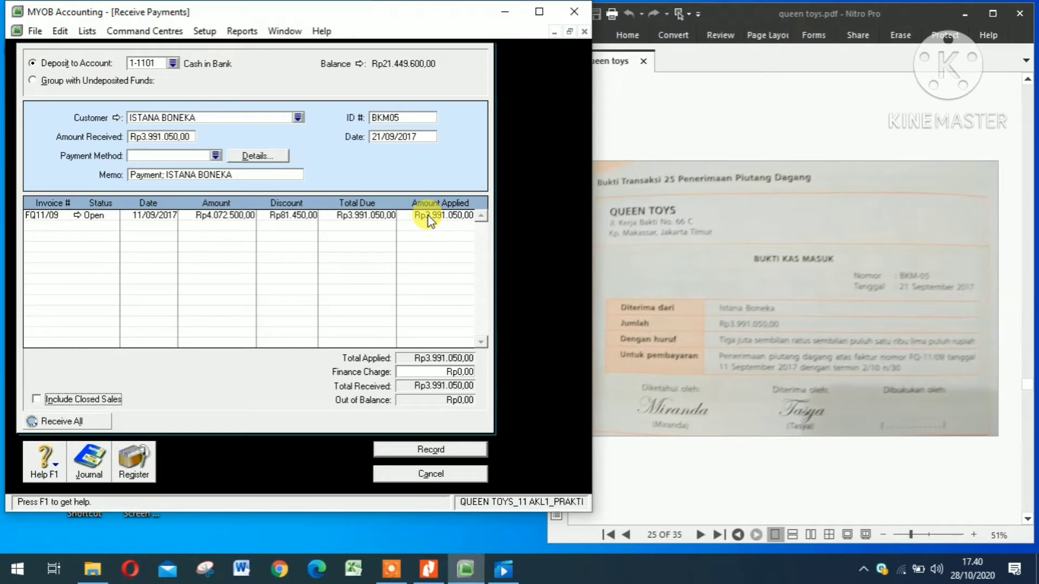
# Check the transaction recap and record the customer payment without printing the credit invoice for the discount.
pyautogui.hotkey('ctrl', 'r')
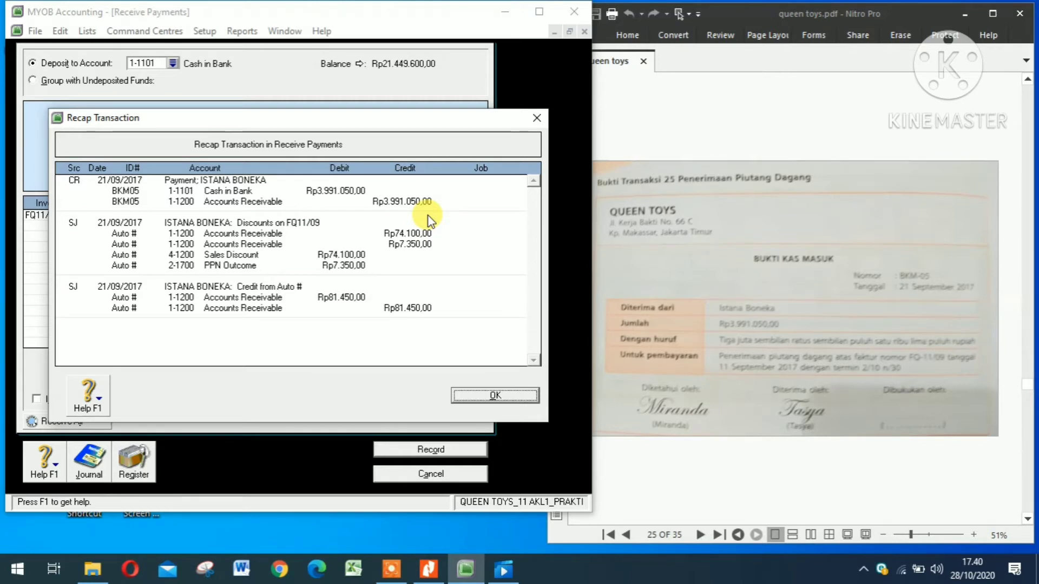
pyautogui.click(492, 398)
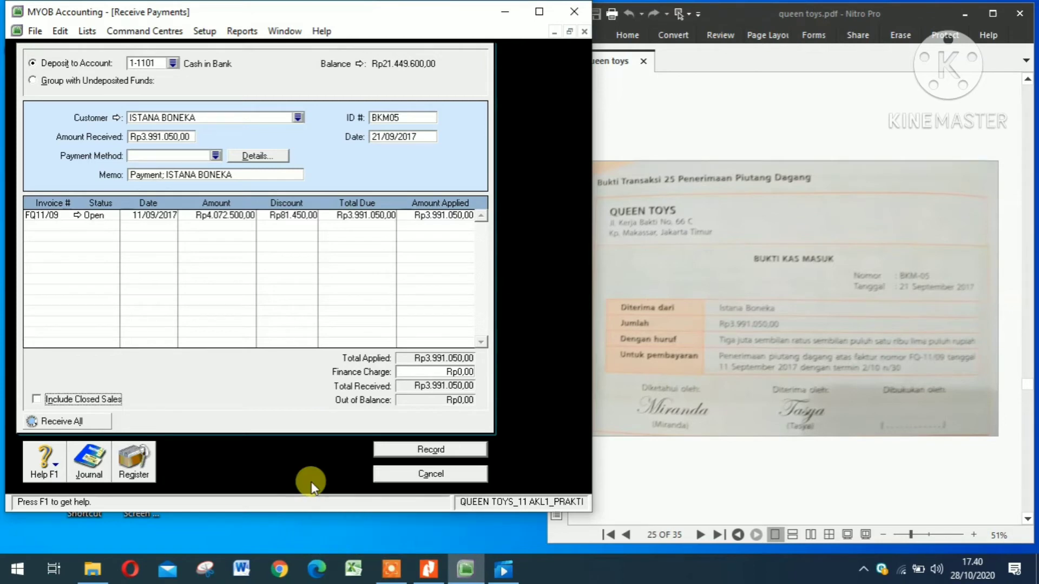
pyautogui.click(421, 452)
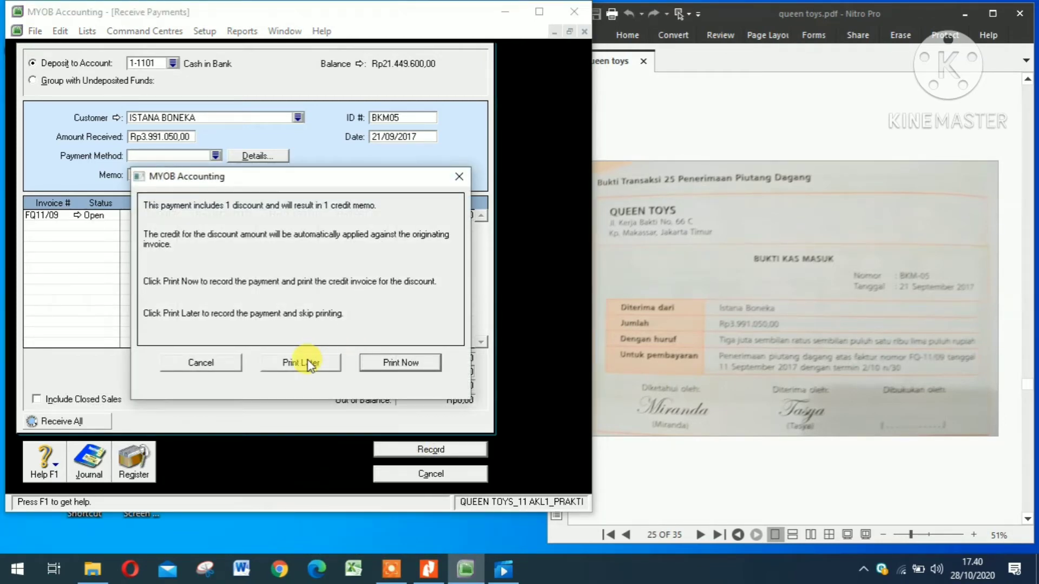
pyautogui.click(309, 365)
pyautogui.click(415, 475)
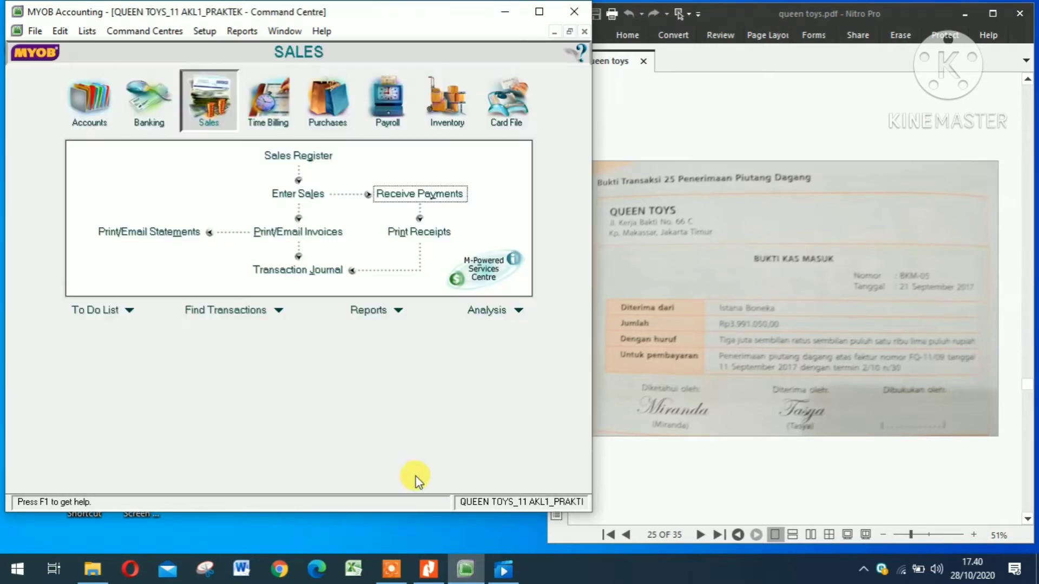
# Show Bukti Transaksi 26 in the PDF and start a Spend Money entry paid from account 1-1102 Petty Cash.
pyautogui.click(697, 537)
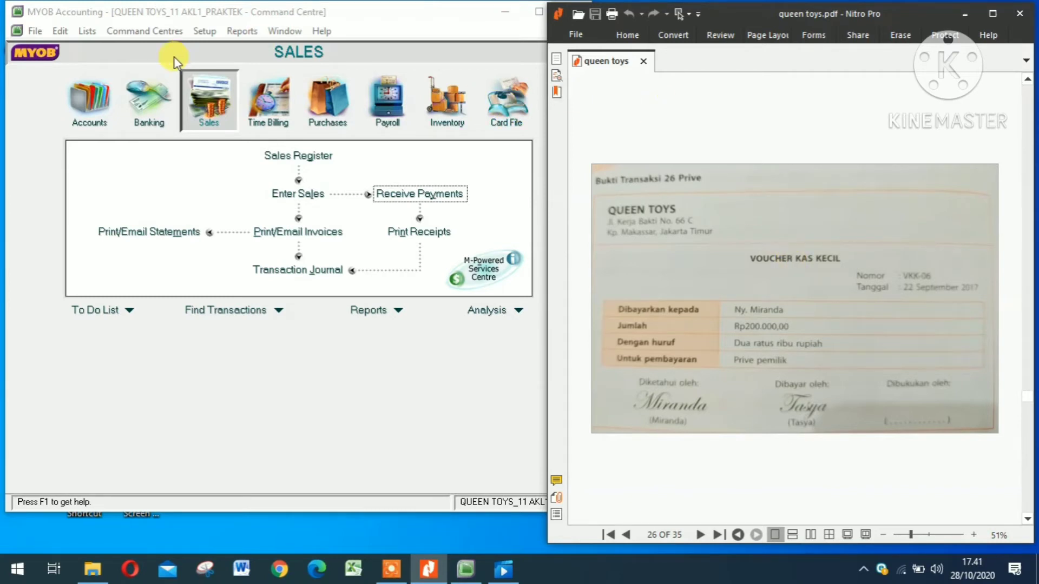
pyautogui.click(130, 114)
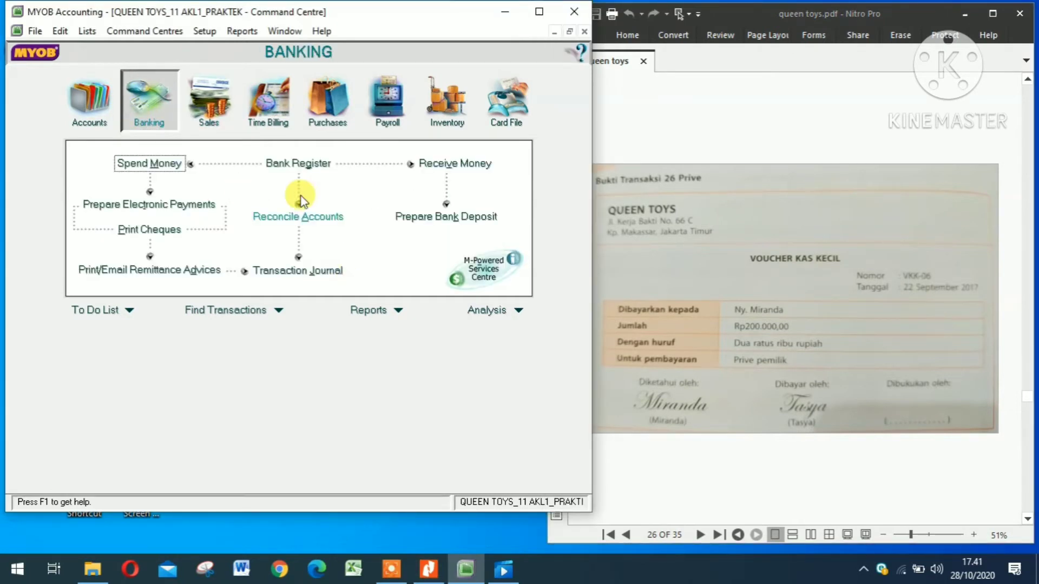
pyautogui.click(142, 163)
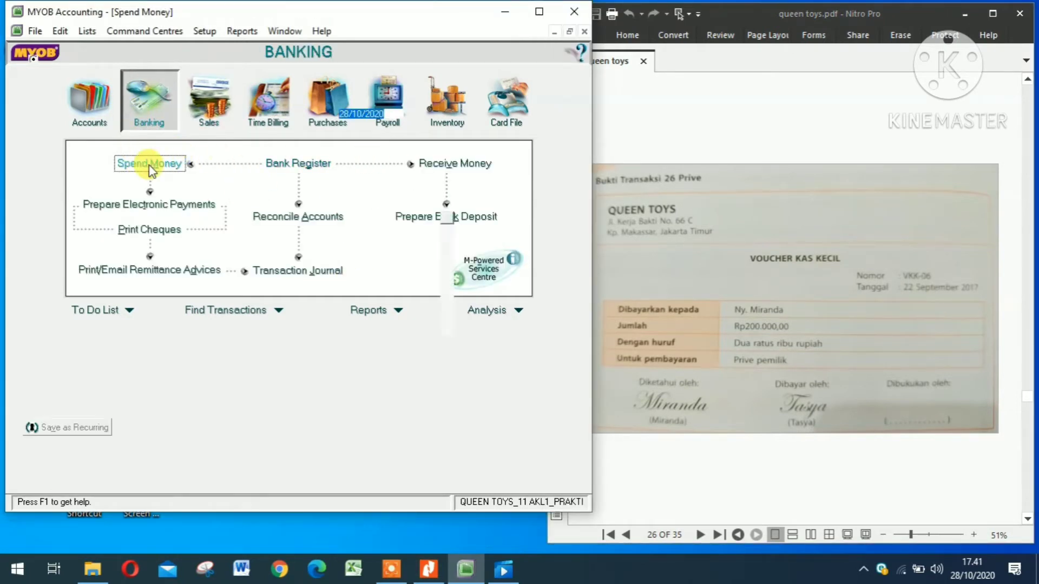
pyautogui.click(604, 134)
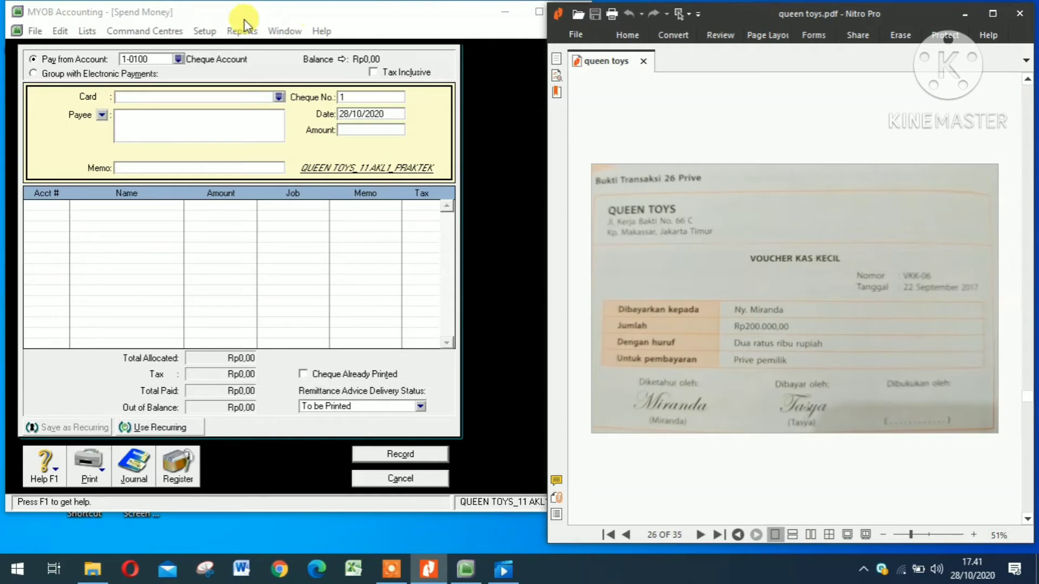
pyautogui.click(179, 59)
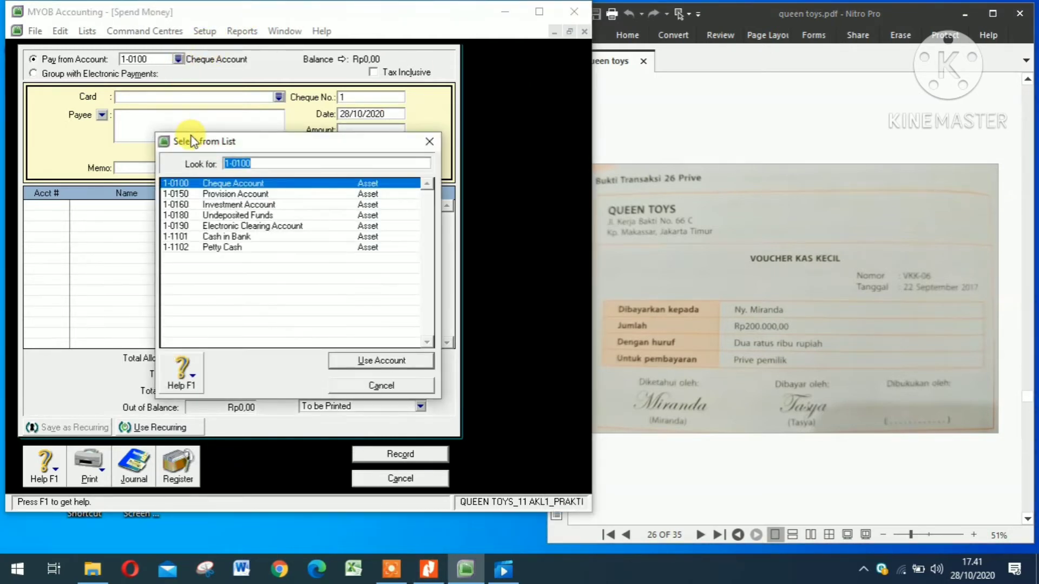
pyautogui.doubleClick(211, 246)
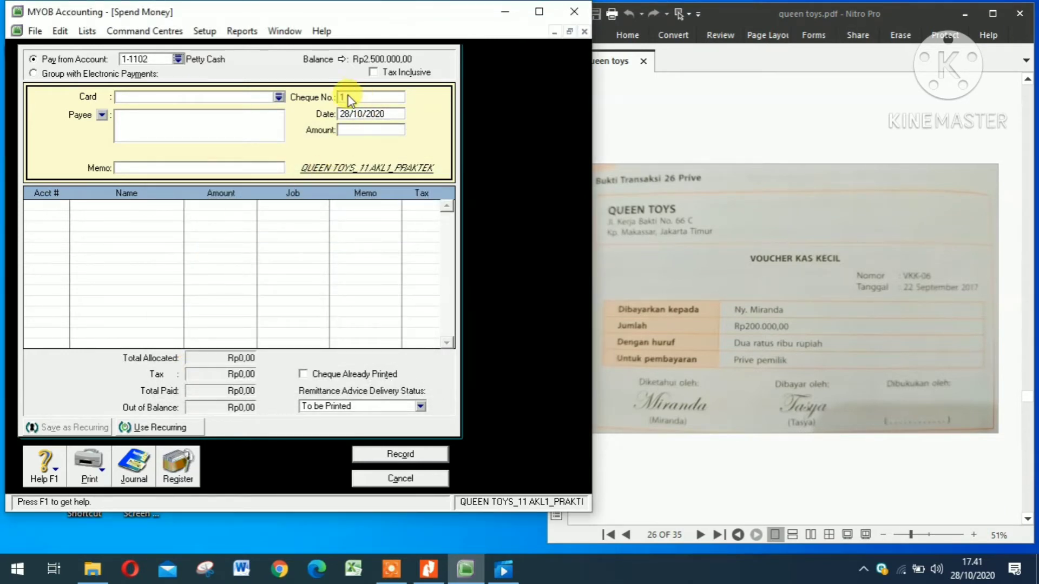
# Fill in the payment header with cheque number VKK06, date 22/09/17 and memo PRIVE PEMILIK.
pyautogui.write('VKK06')
pyautogui.click(352, 115)
pyautogui.write('22/09/17')
pyautogui.press('BackSpace')
pyautogui.write('7')
pyautogui.click(195, 167)
pyautogui.write('PR')
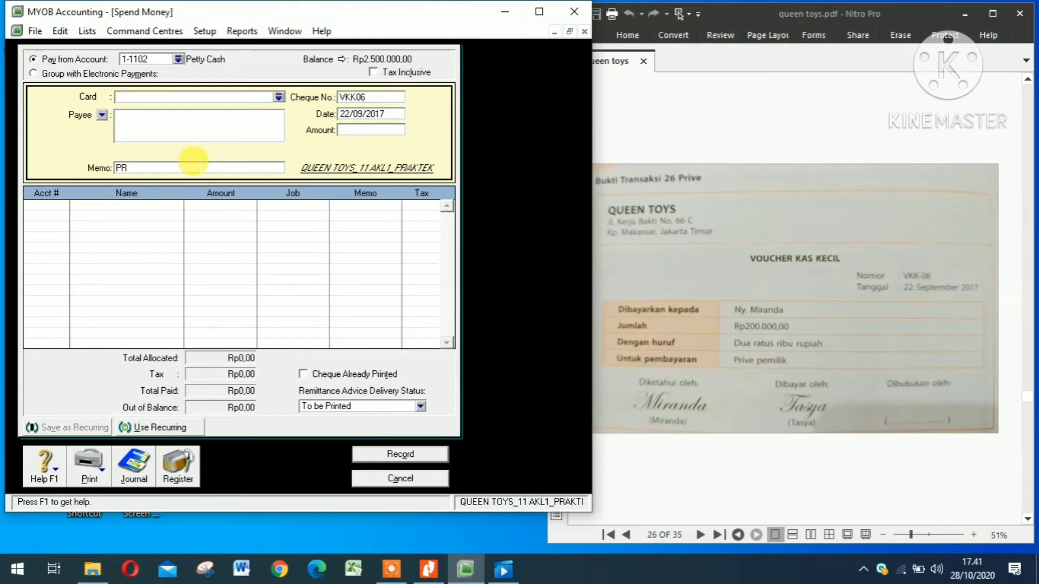
pyautogui.write('IVE PEMIL')
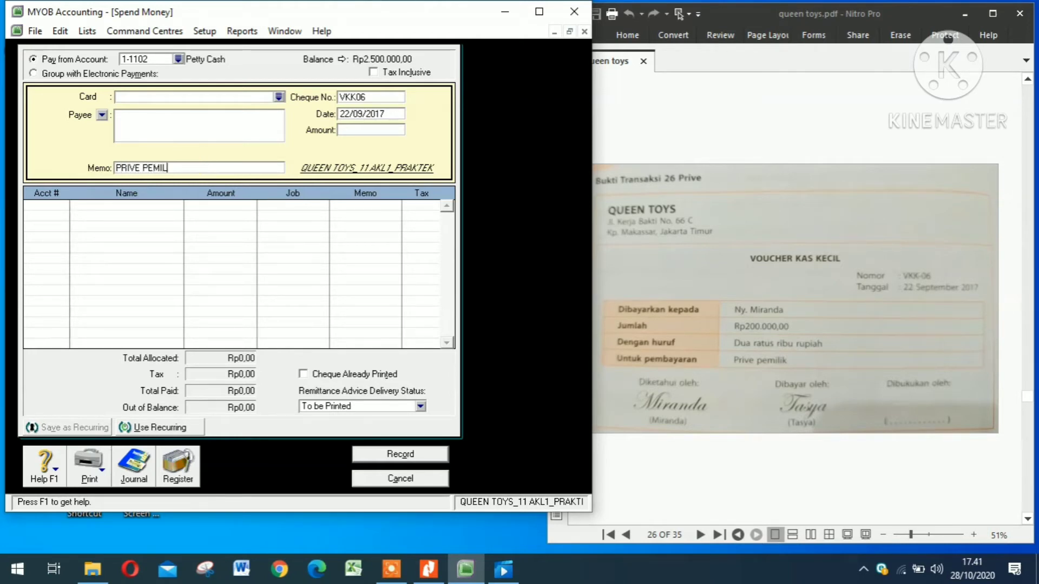
pyautogui.write('IK')
# Allocate 200000 to the owner's drawing account 3-1200 on the first line of the payment.
pyautogui.click(65, 209)
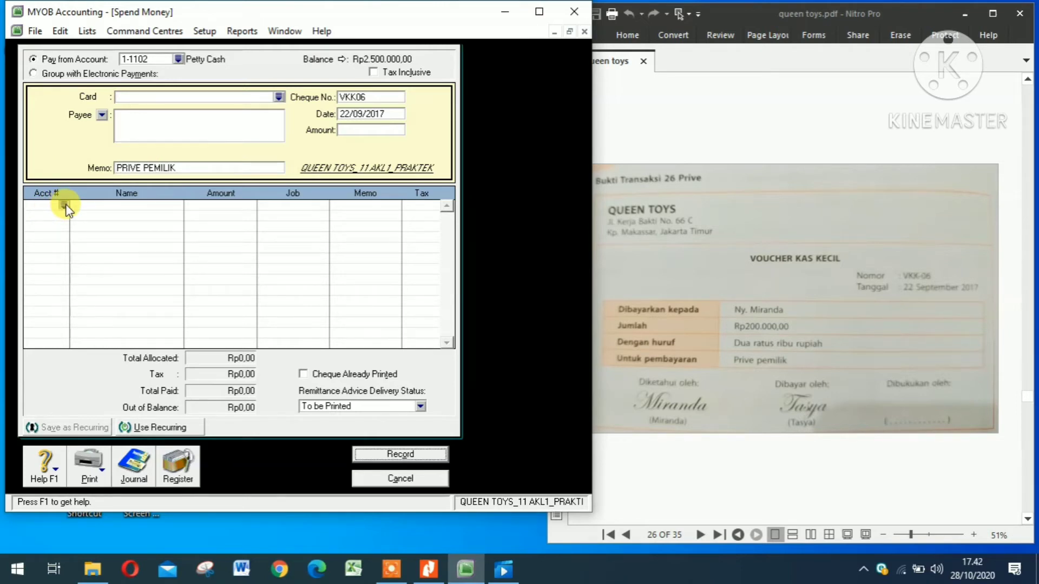
pyautogui.click(64, 205)
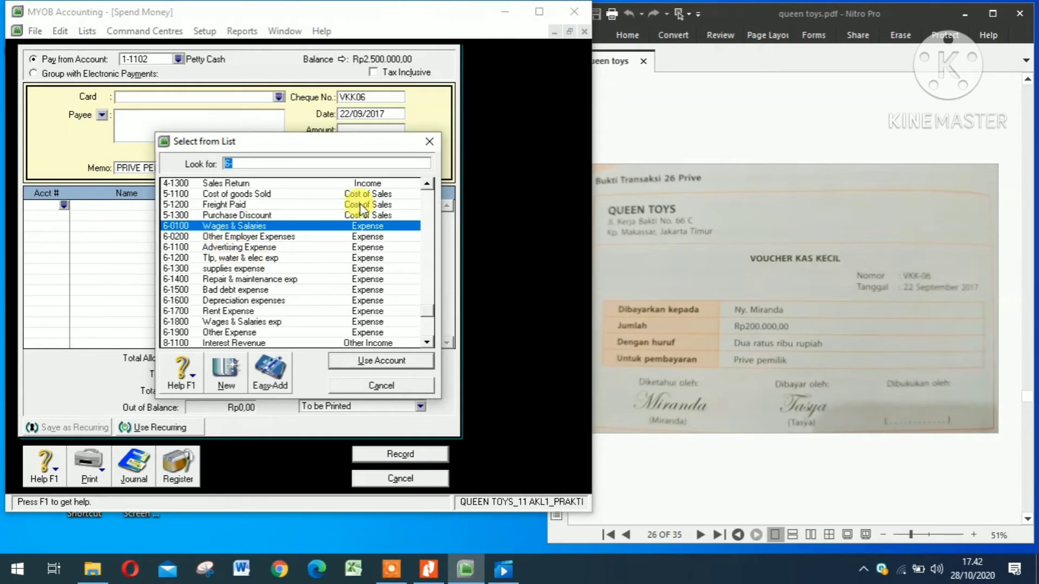
pyautogui.write('3')
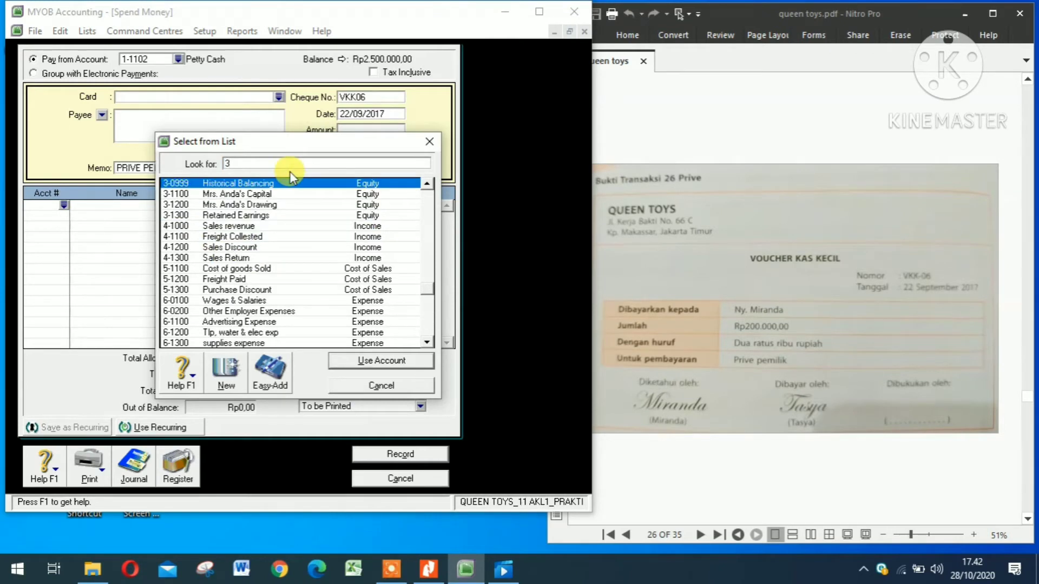
pyautogui.click(258, 206)
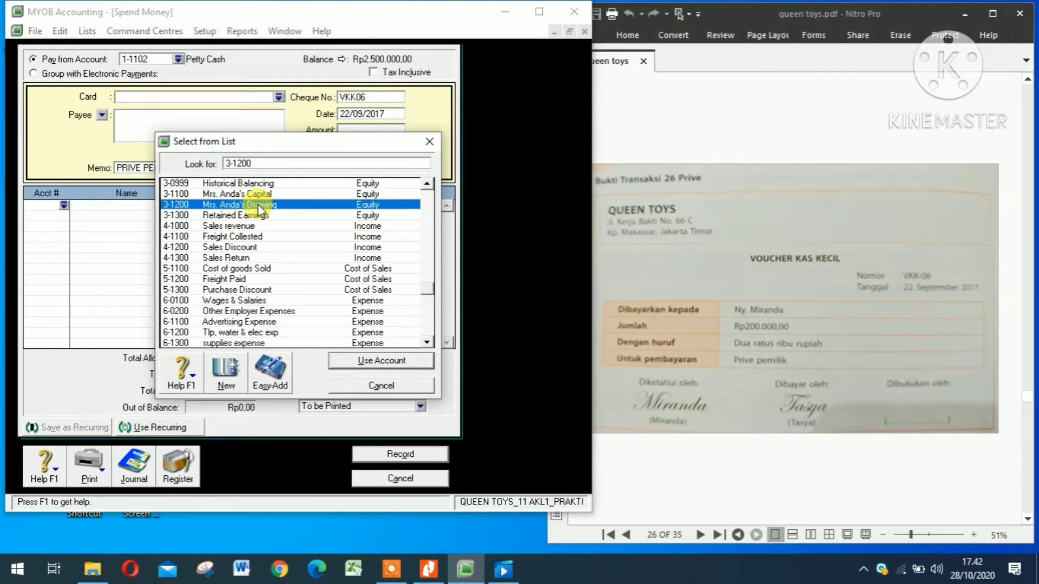
pyautogui.click(361, 356)
pyautogui.write('200000')
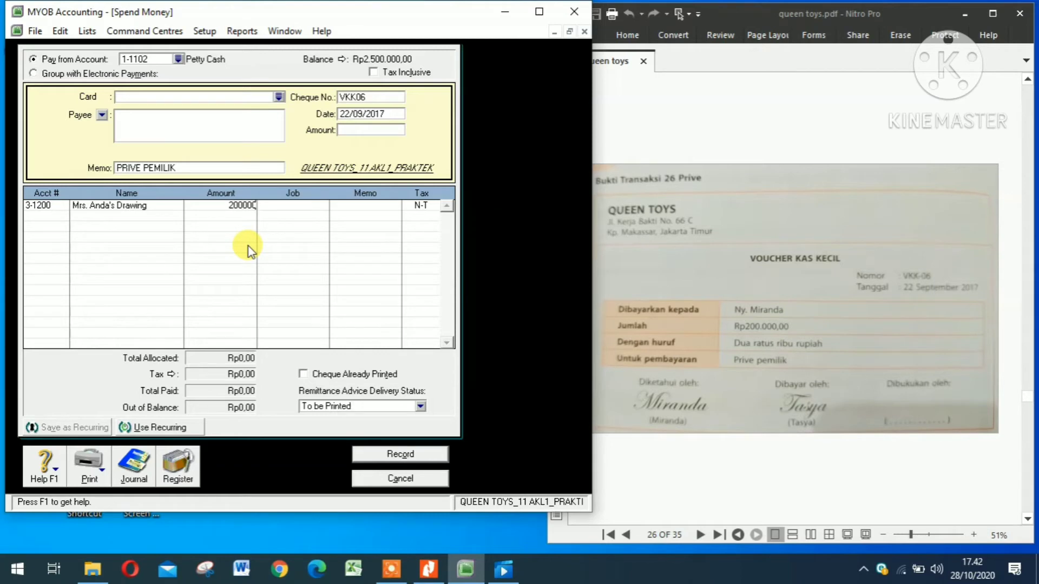
pyautogui.press('Tab')
# Check the transaction recap and fill in the payment's missing header amount of Rp200.000,00.
pyautogui.hotkey('ctrl', 'r')
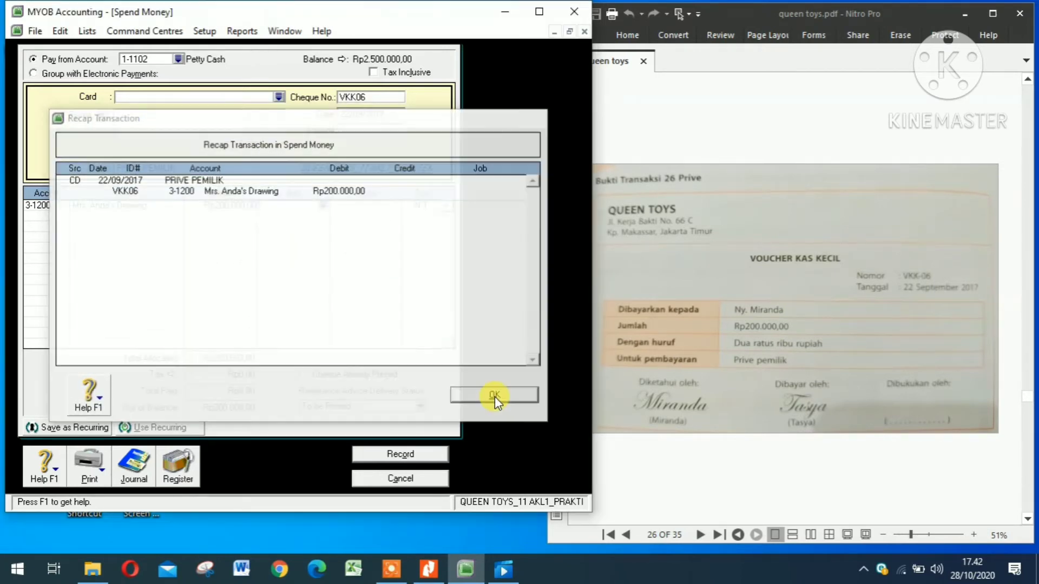
pyautogui.click(494, 397)
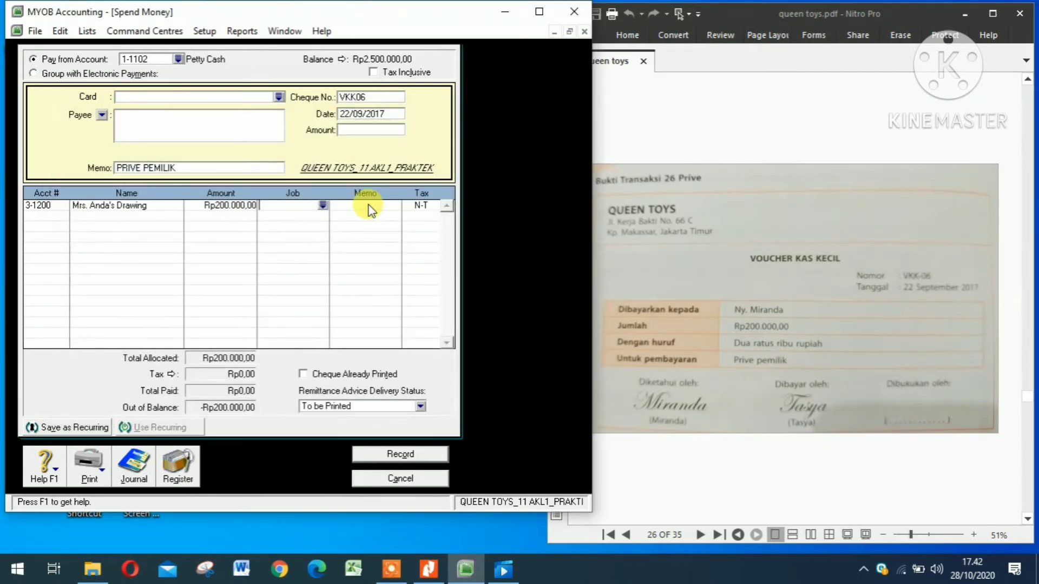
pyautogui.click(346, 131)
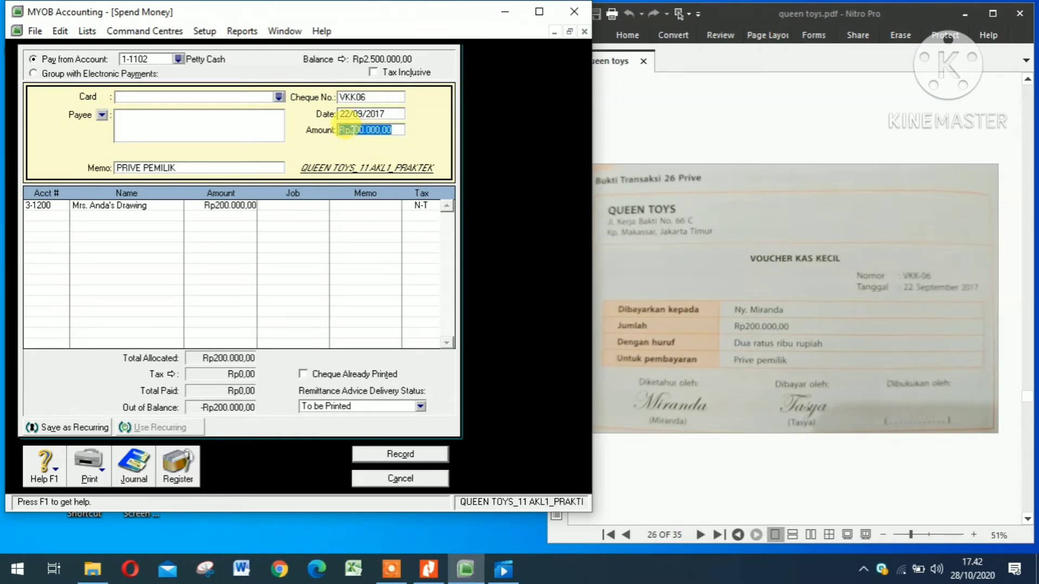
pyautogui.press('Tab')
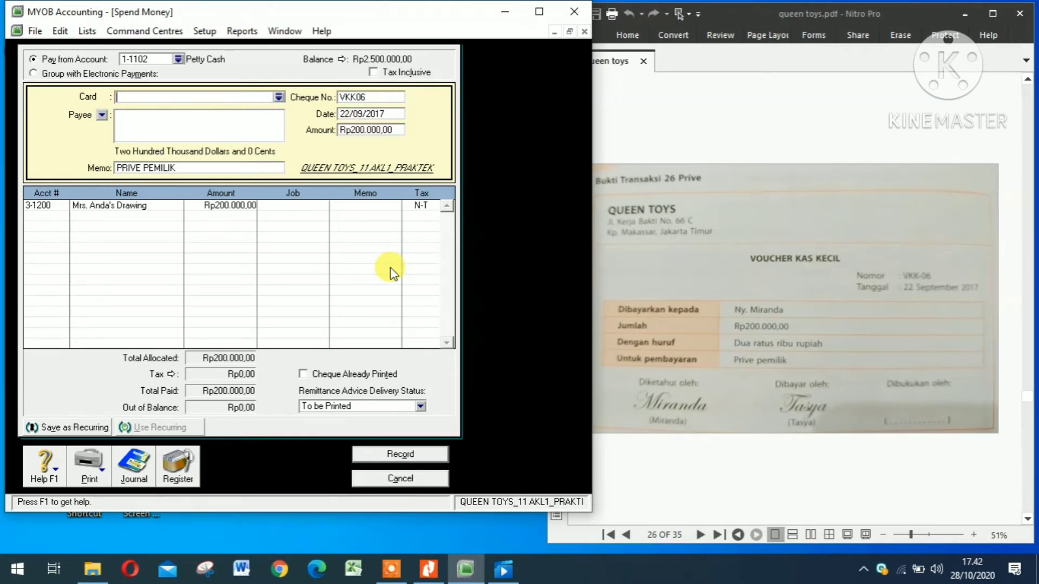
# Recheck the recap, then record the VKK06 petty cash payment and close the Spend Money form.
pyautogui.hotkey('ctrl', 'r')
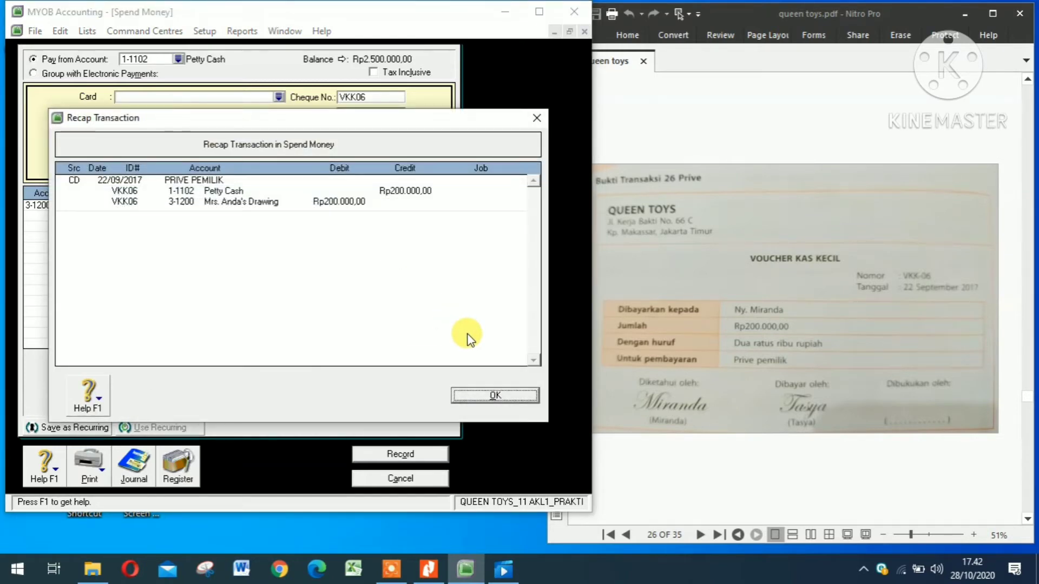
pyautogui.click(476, 394)
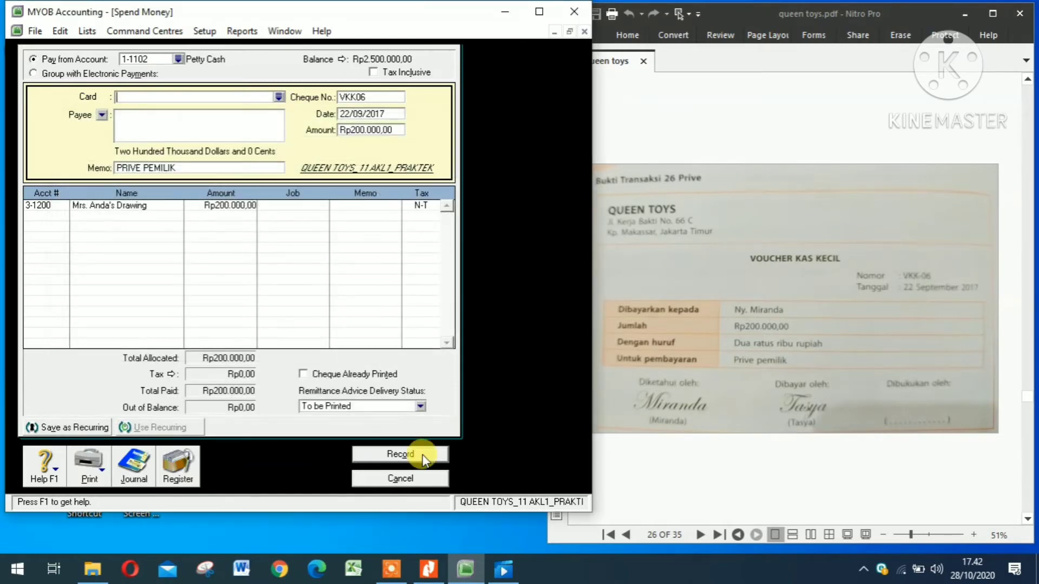
pyautogui.click(404, 456)
pyautogui.click(400, 478)
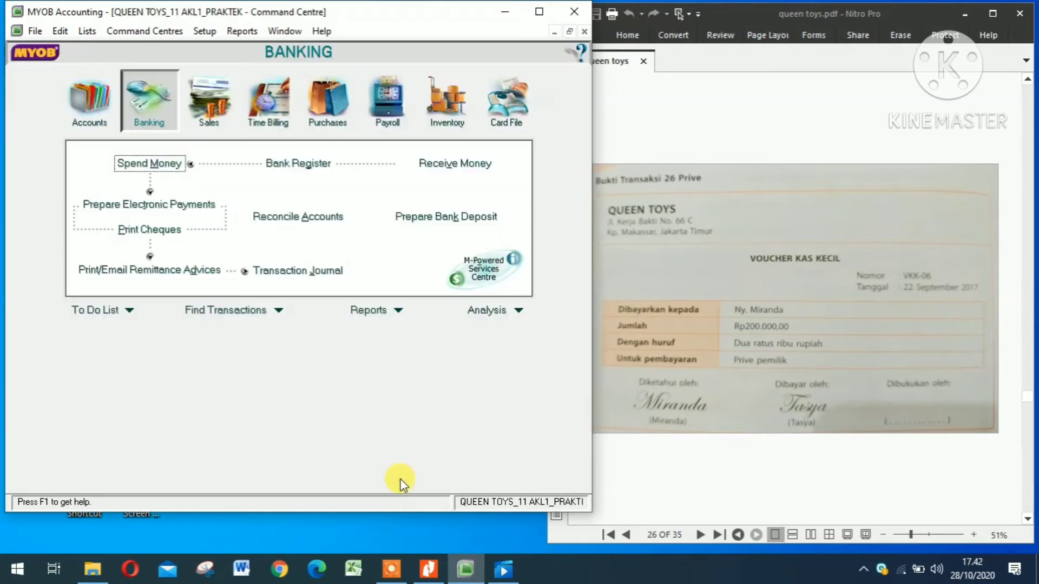
# Advance the PDF to Bukti Transaksi 27 and start a new item sale for the customer DUNIA BONEKA.
pyautogui.click(699, 538)
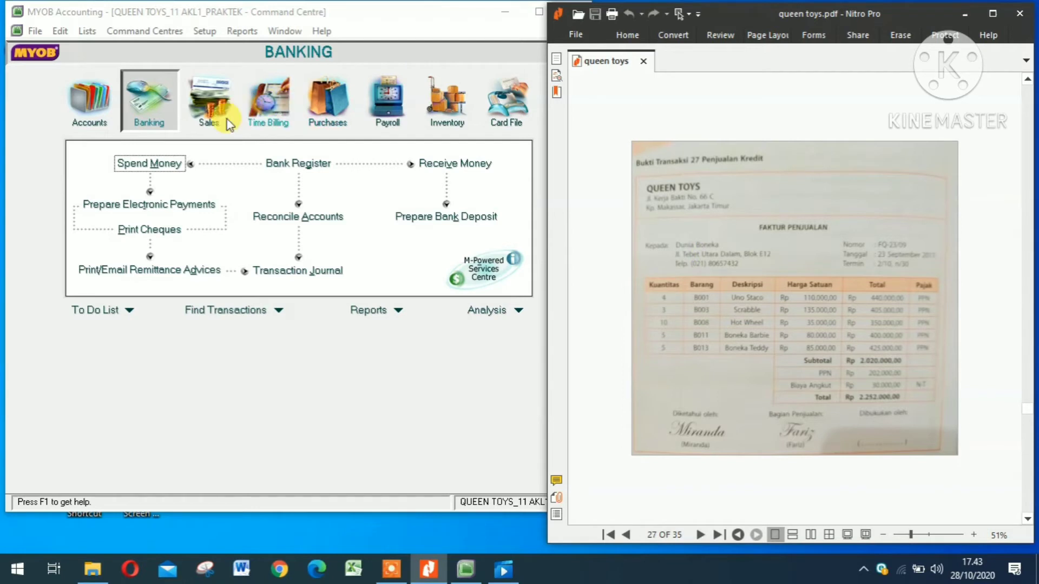
pyautogui.click(191, 111)
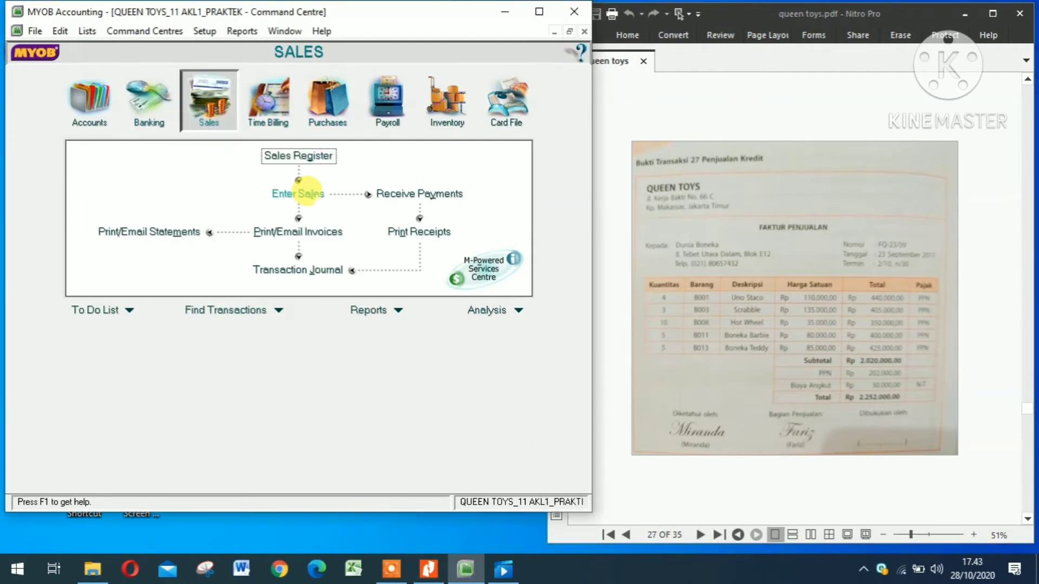
pyautogui.click(298, 181)
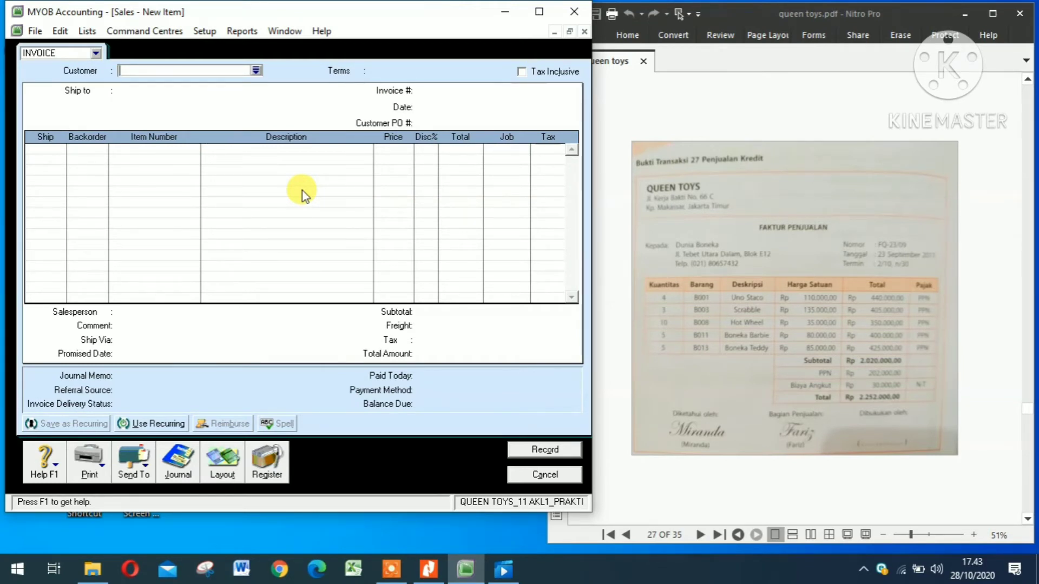
pyautogui.click(256, 69)
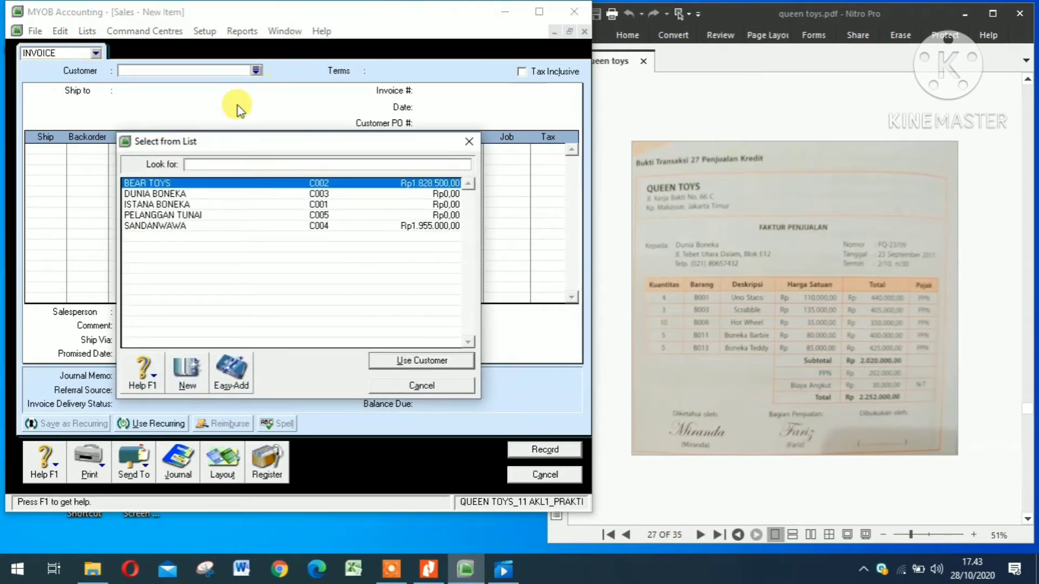
pyautogui.doubleClick(165, 194)
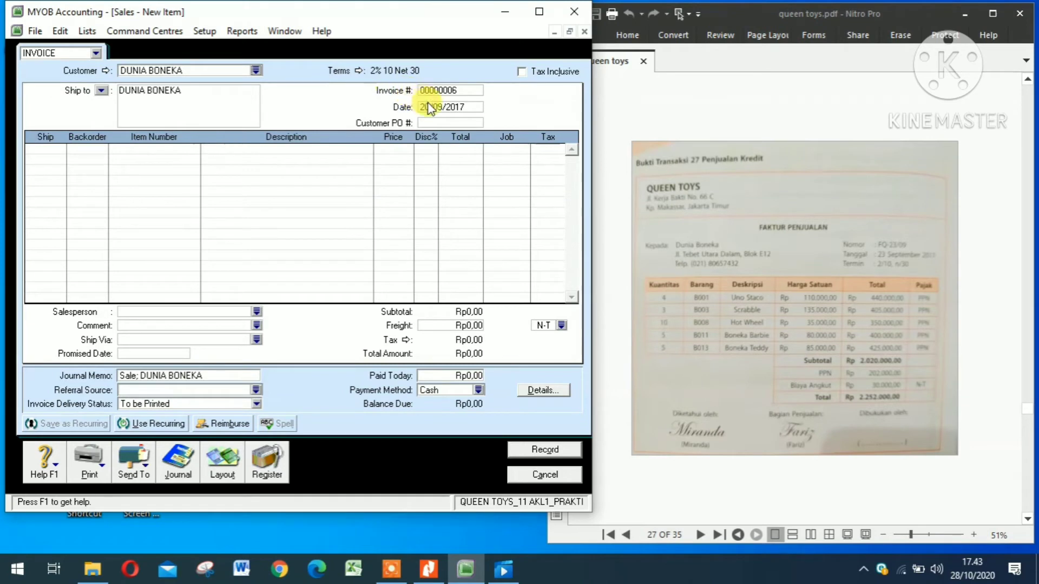
# Set the sale's invoice number to FQ23/09 and its date to 23/09/2017.
pyautogui.doubleClick(440, 91)
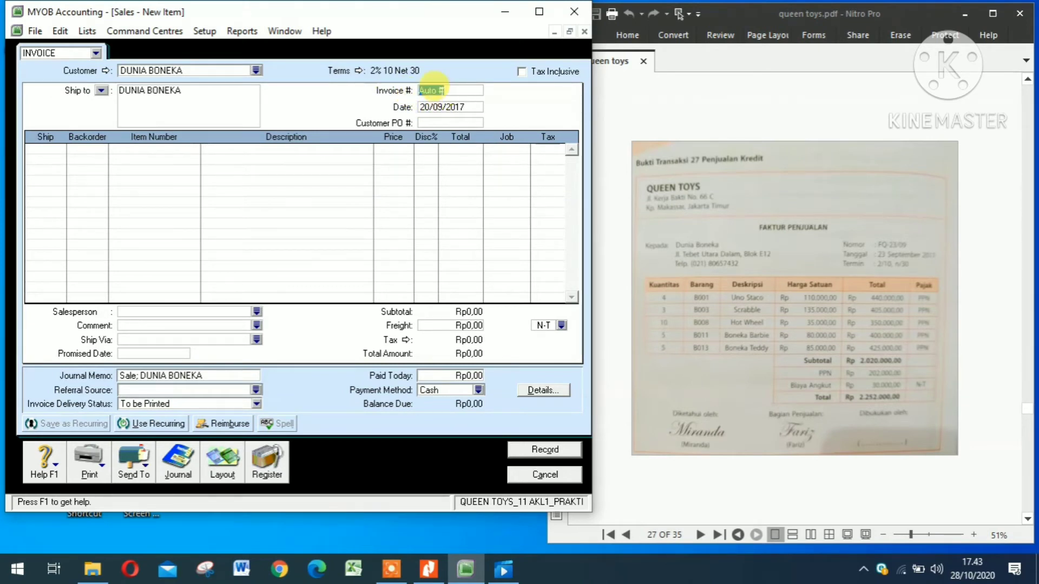
pyautogui.write('FQ23/09')
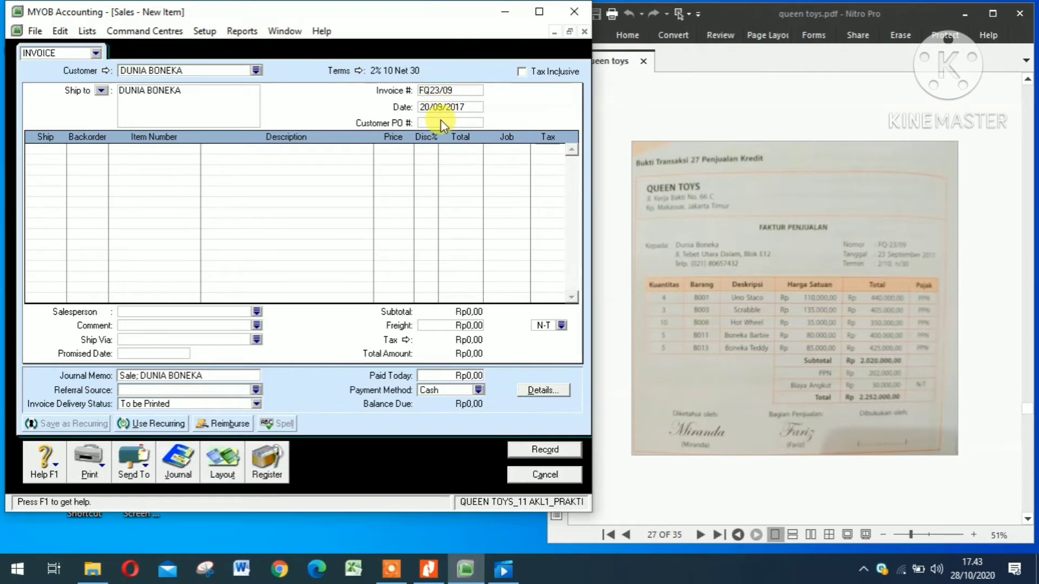
pyautogui.click(426, 107)
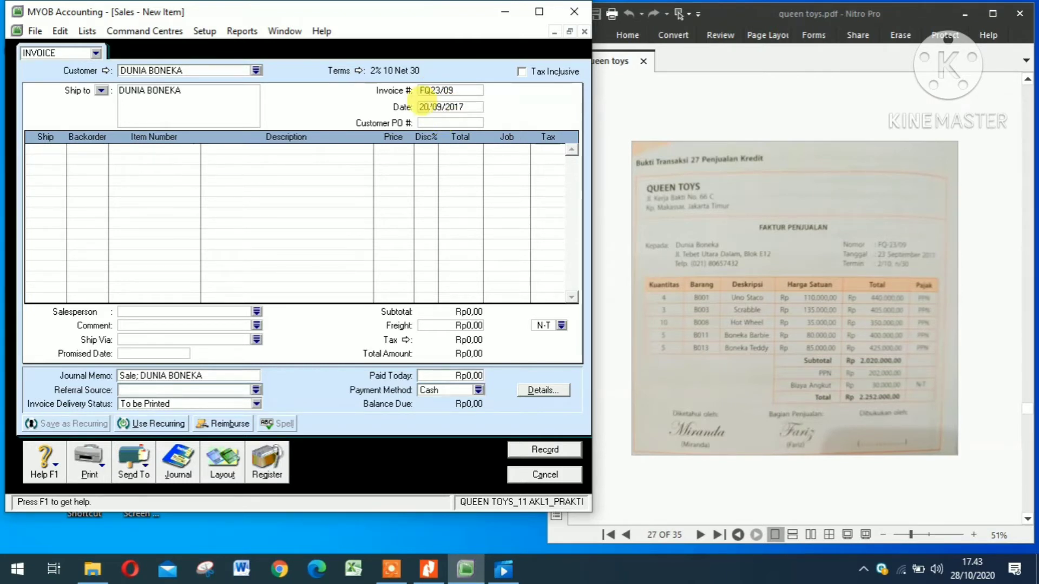
pyautogui.press('BackSpace')
pyautogui.write('3')
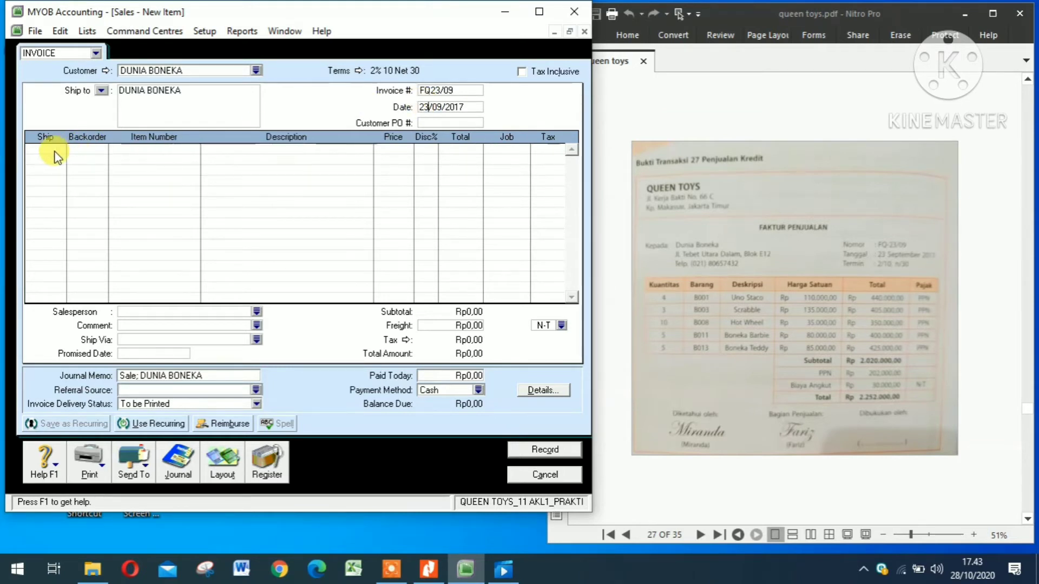
# Fill the first invoice line with 4 units of item B001 UNO STACO at a price of 110000.
pyautogui.click(47, 149)
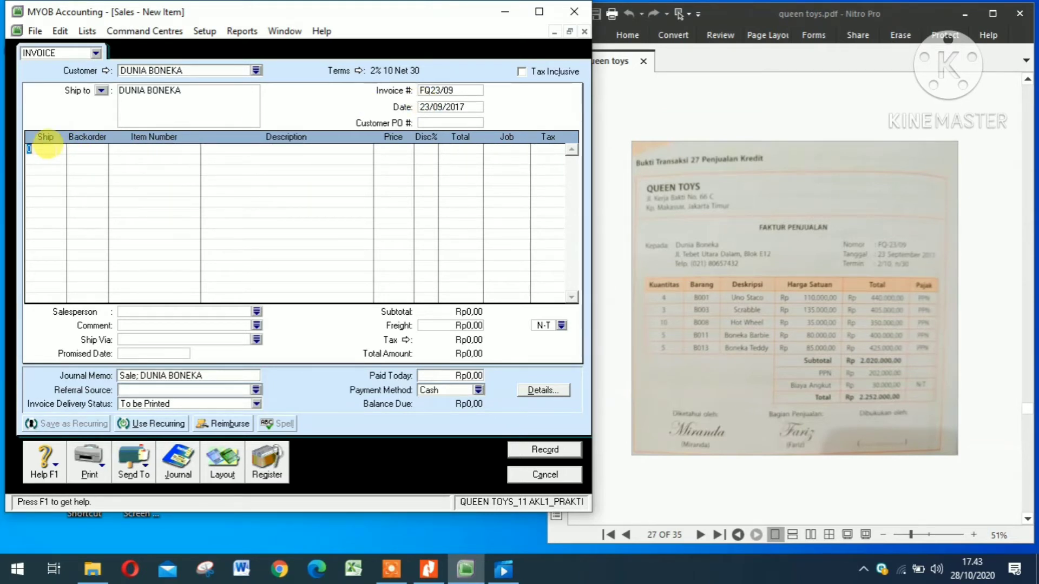
pyautogui.write('4')
pyautogui.press('Tab')
pyautogui.press('Tab')
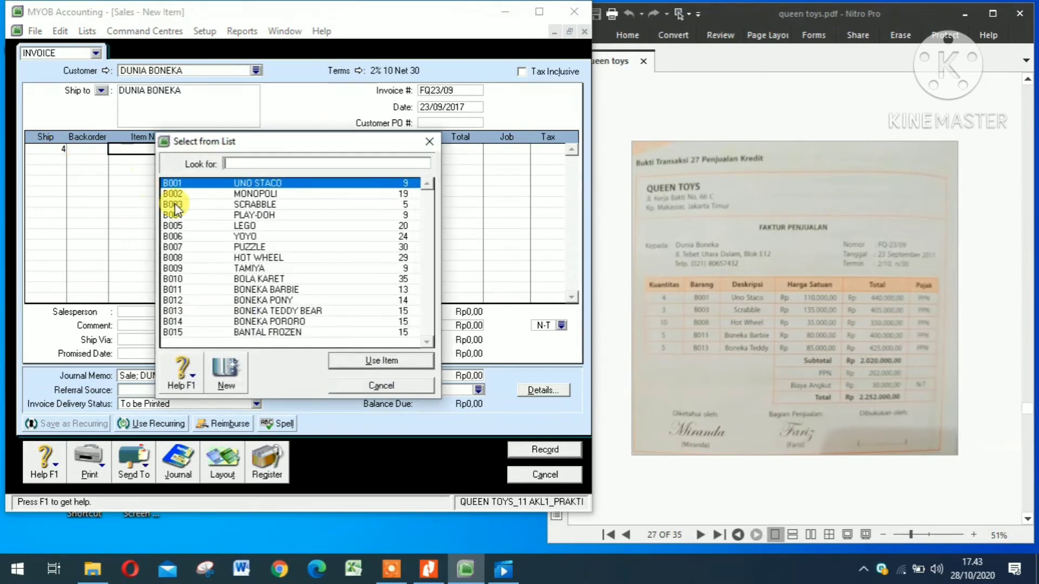
pyautogui.doubleClick(190, 185)
pyautogui.press('Tab')
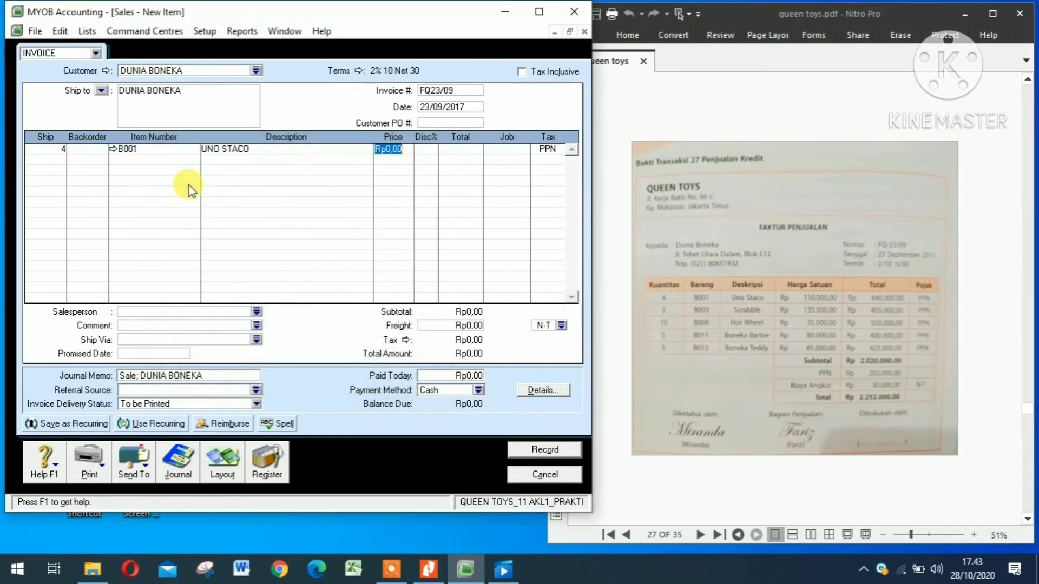
pyautogui.write('110000')
pyautogui.press('Tab')
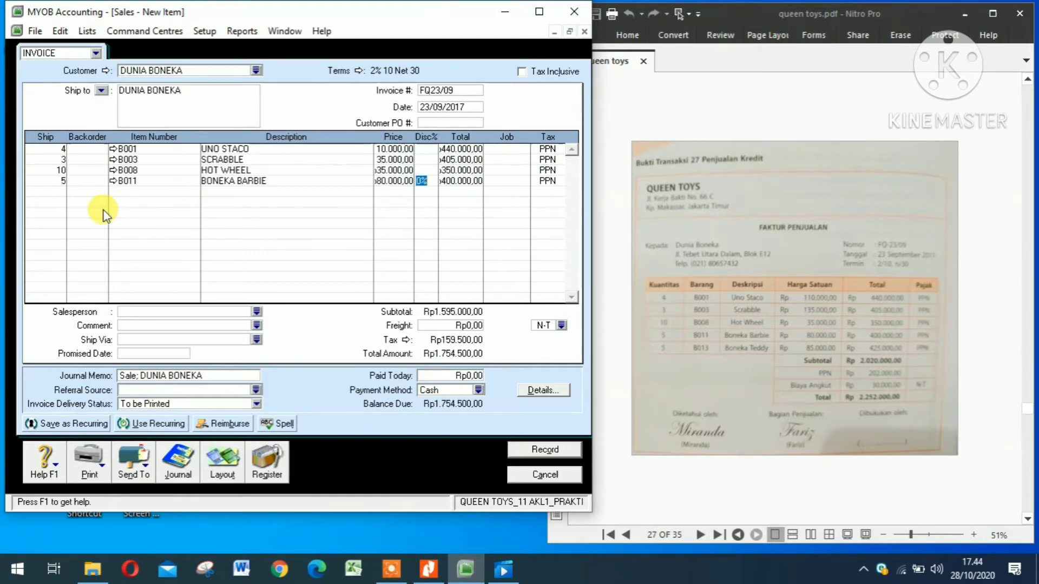
# Add 5 units of item B013 BONEKA TEDDY BEAR at a price of 85.000 on the fifth invoice line.
pyautogui.click(49, 190)
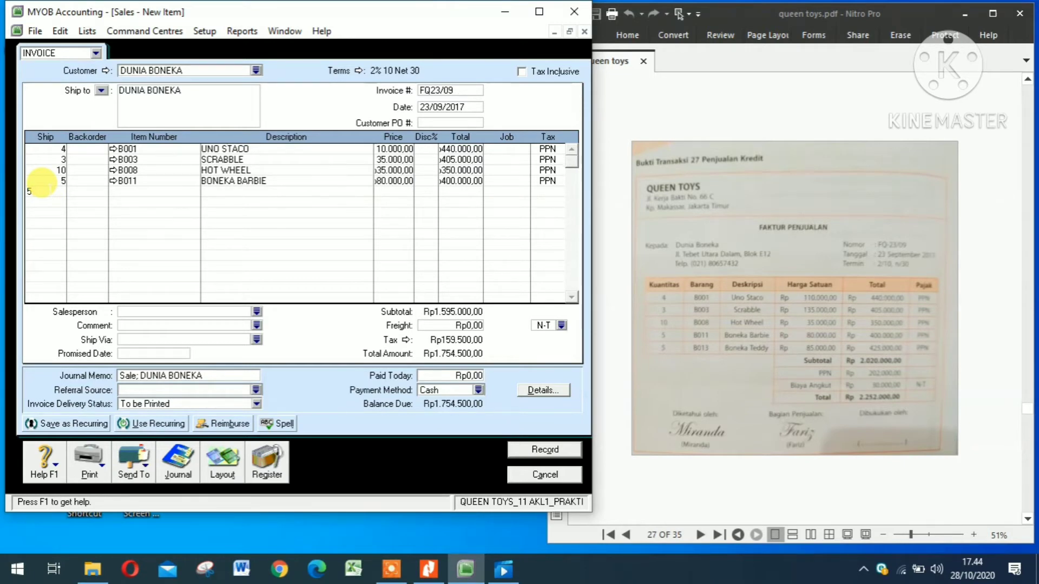
pyautogui.write('5')
pyautogui.press('Tab')
pyautogui.press('Tab')
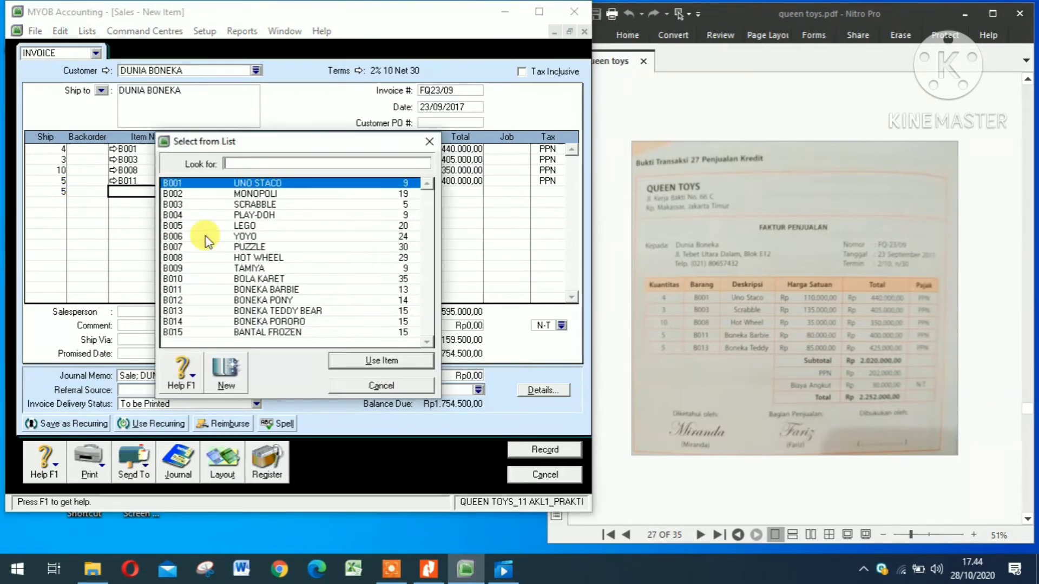
pyautogui.doubleClick(216, 312)
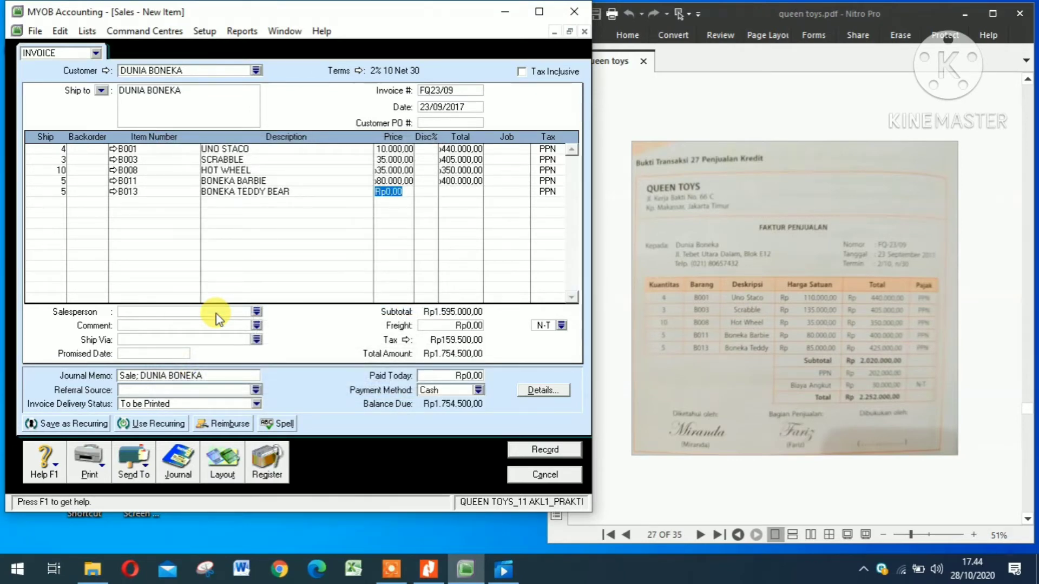
pyautogui.write('85.000')
pyautogui.press('Tab')
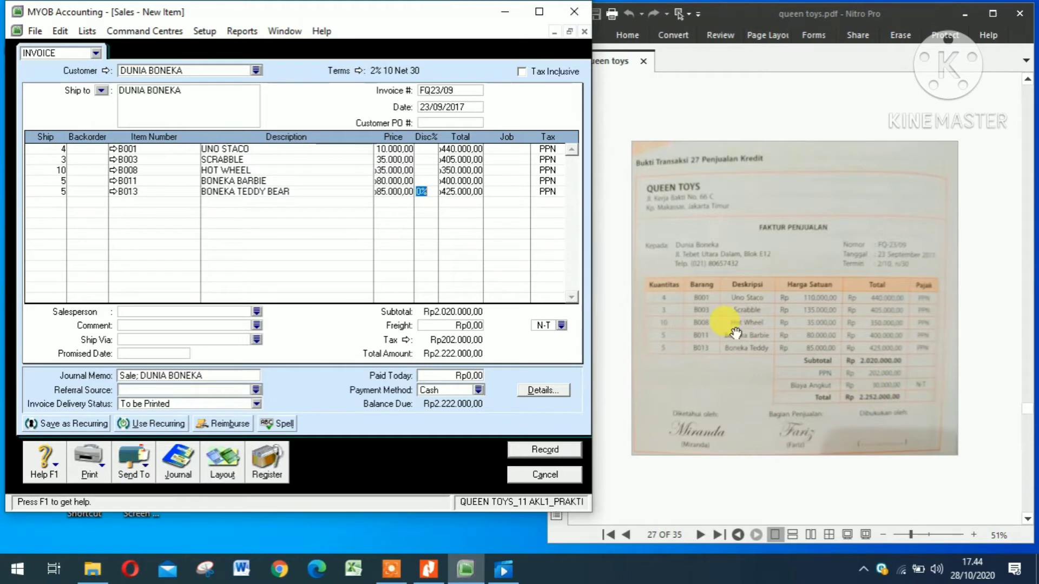
# Set the invoice's freight charge to 30000.
pyautogui.click(438, 325)
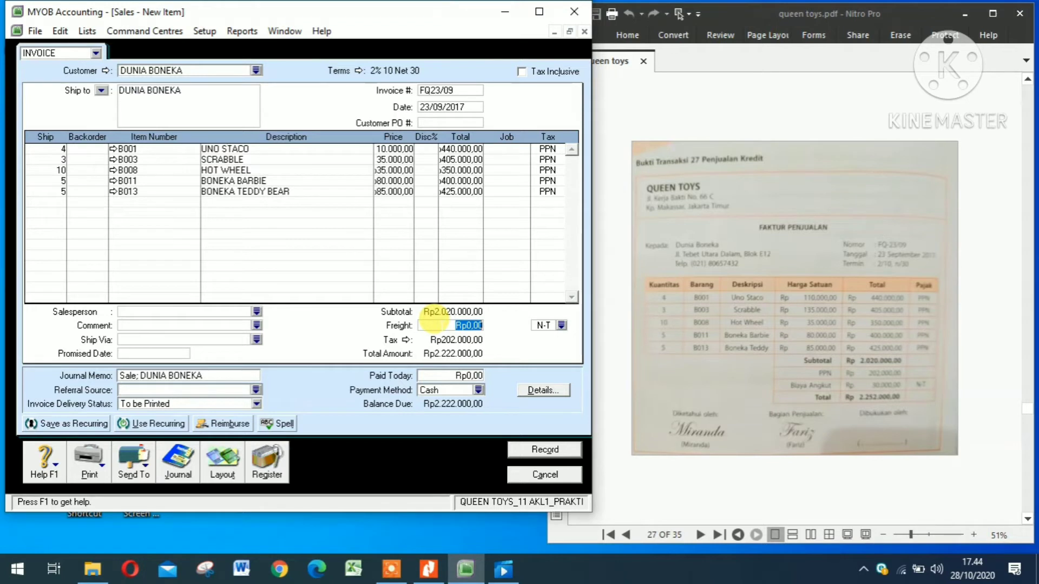
pyautogui.write('30000')
pyautogui.press('Tab')
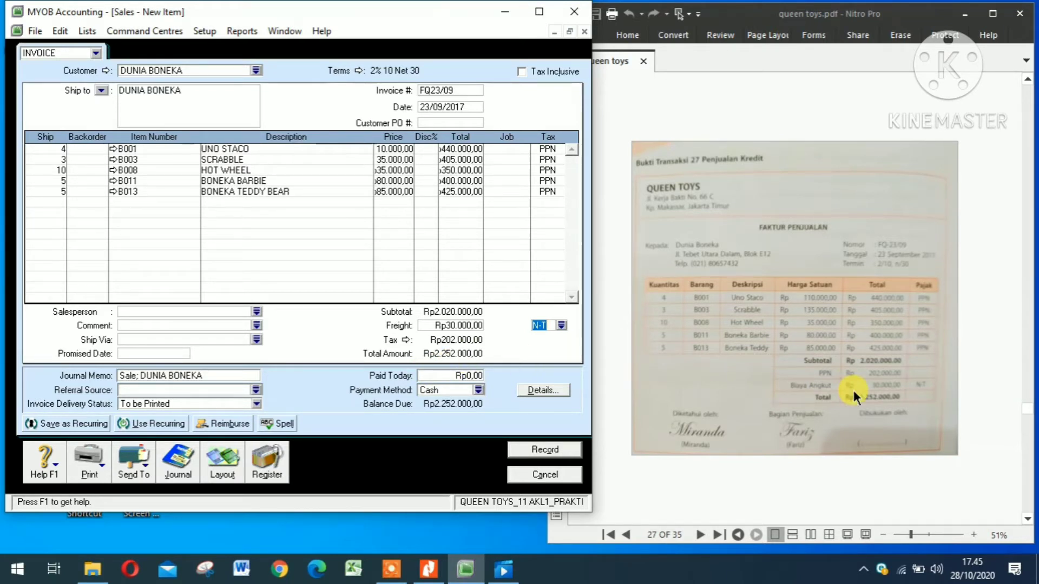
# Check the transaction recap of the sale, then record the invoice and close the sales form.
pyautogui.hotkey('ctrl', 'r')
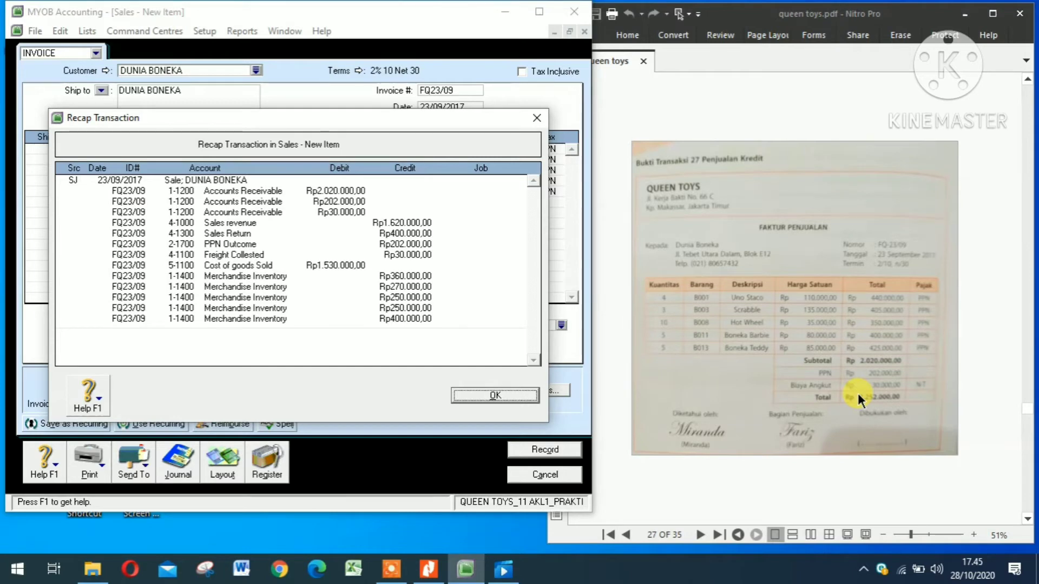
pyautogui.click(512, 397)
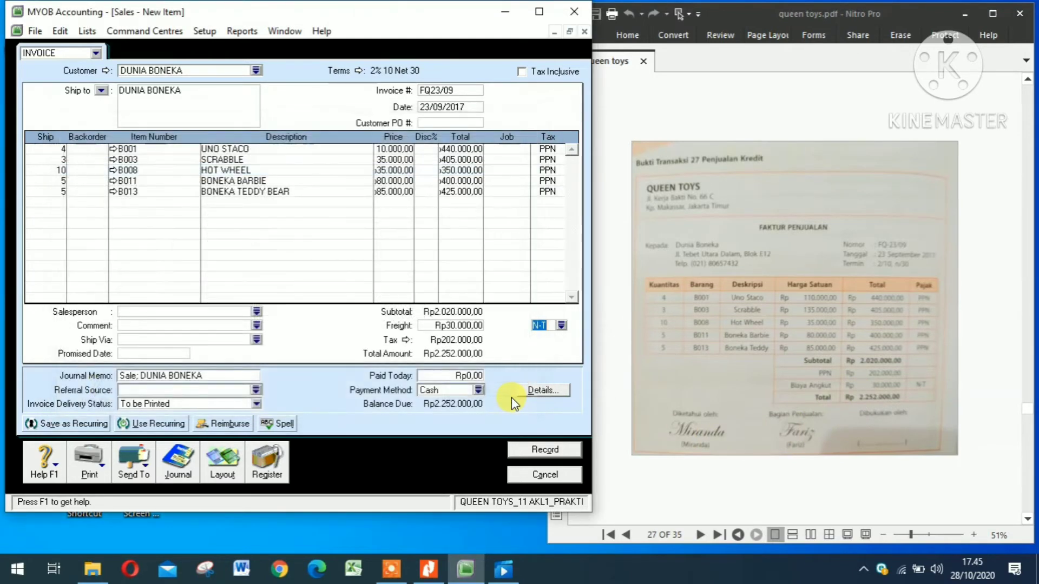
pyautogui.click(545, 449)
pyautogui.click(537, 475)
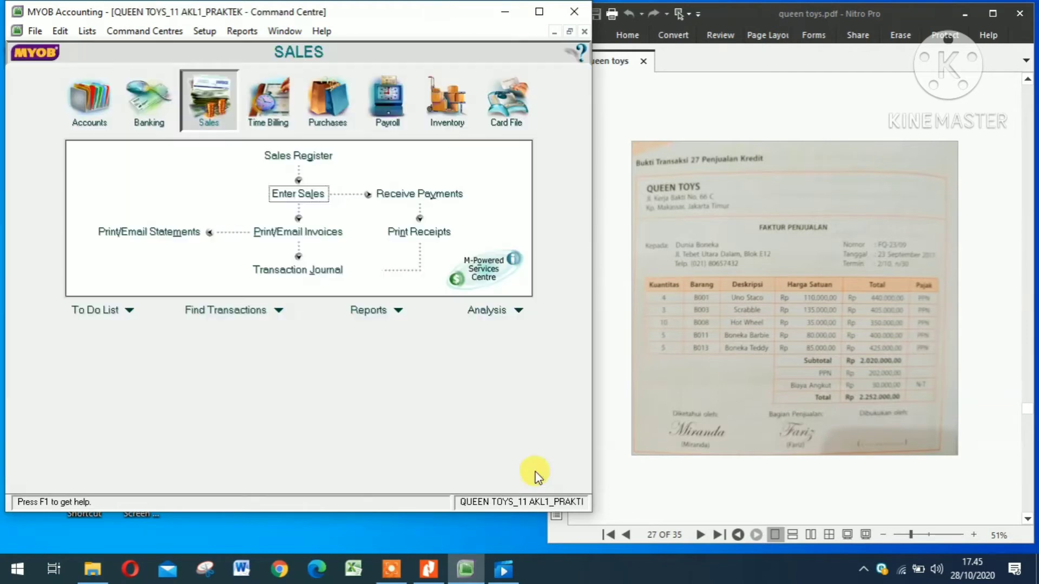
# Advance the PDF to Bukti Transaksi 28 and start a customer payment receipt for BEAR TOYS.
pyautogui.click(698, 535)
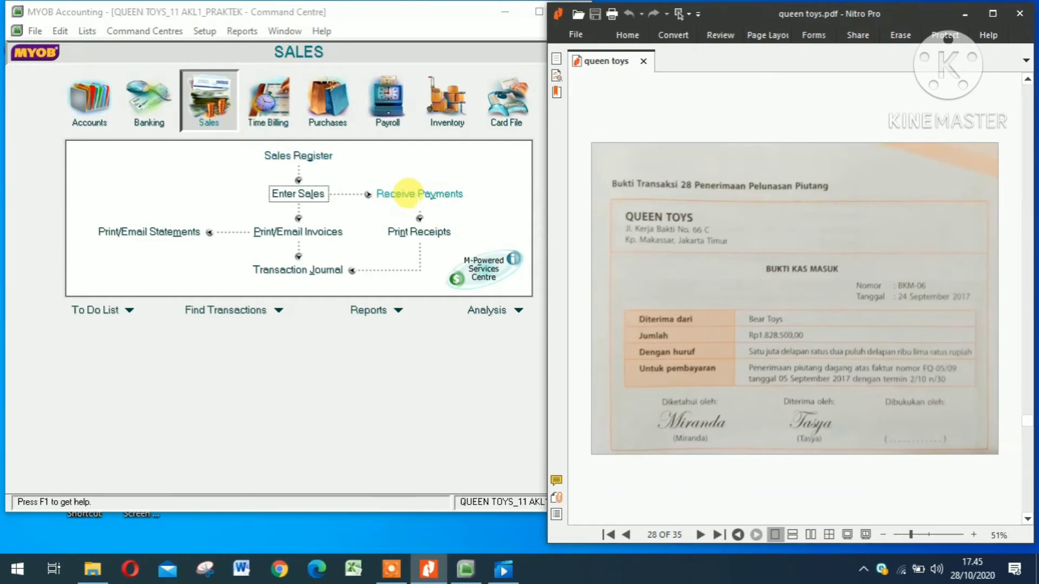
pyautogui.click(409, 193)
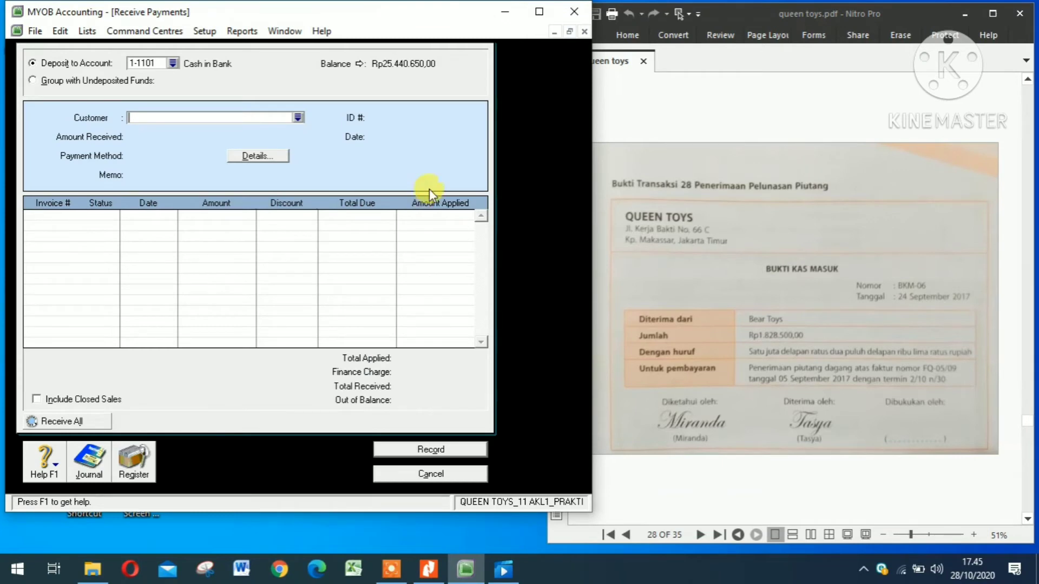
pyautogui.click(297, 118)
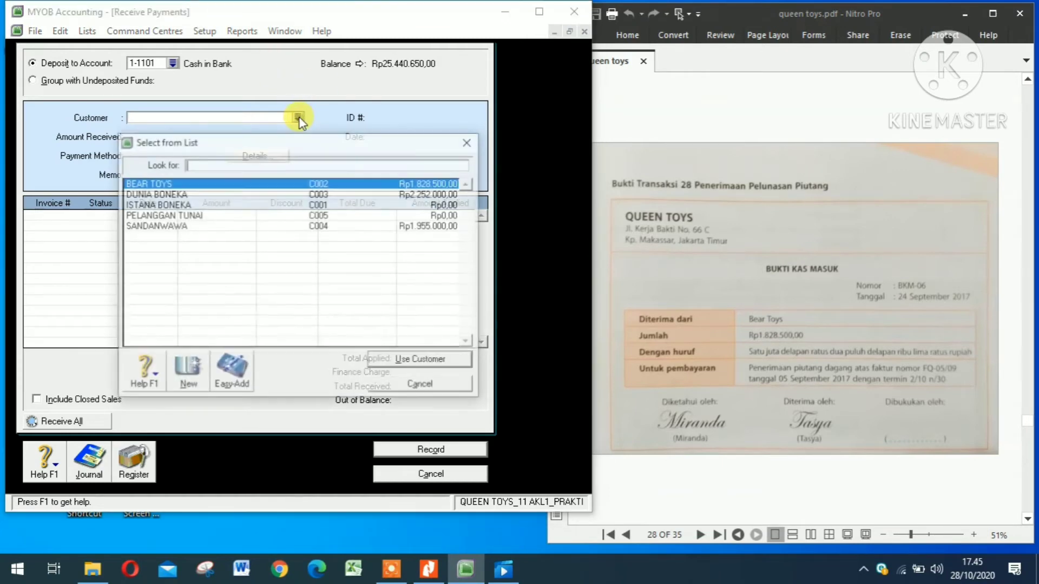
pyautogui.doubleClick(157, 184)
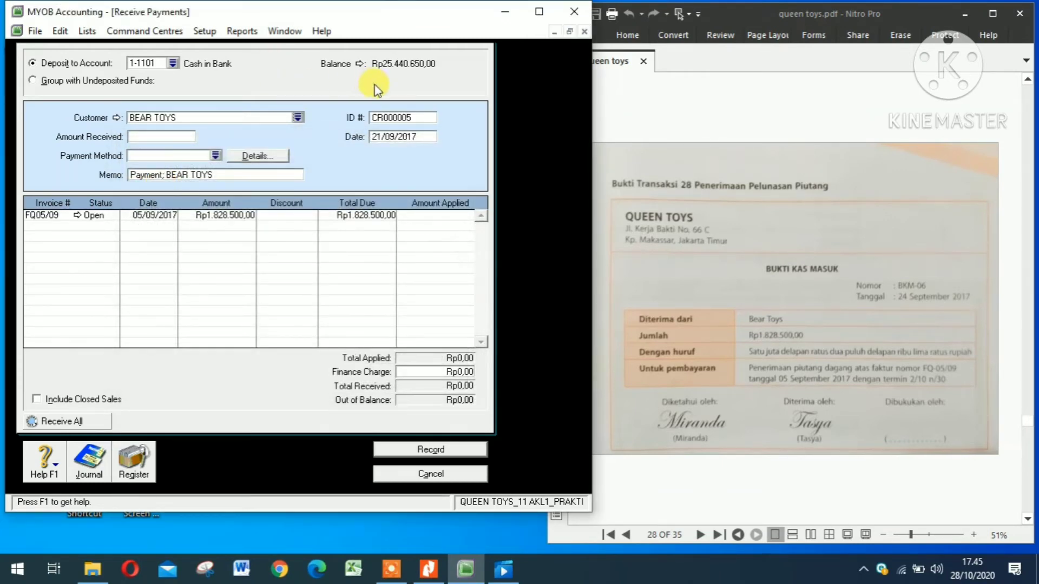
# Set the receipt's ID number to BKM05 and its date to 24/09/2017.
pyautogui.click(389, 116)
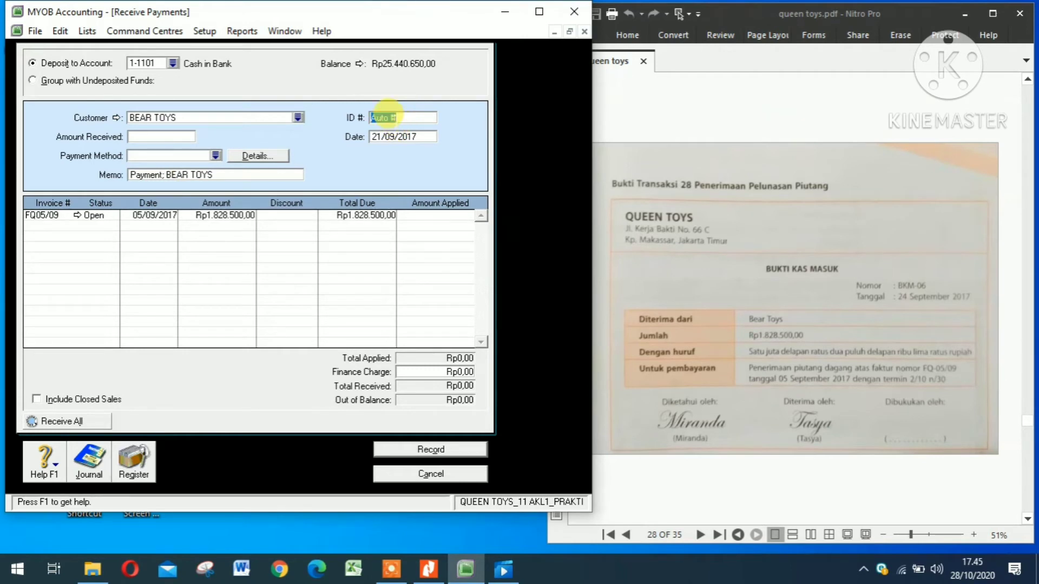
pyautogui.write('BKM0')
pyautogui.write('5')
pyautogui.click(375, 138)
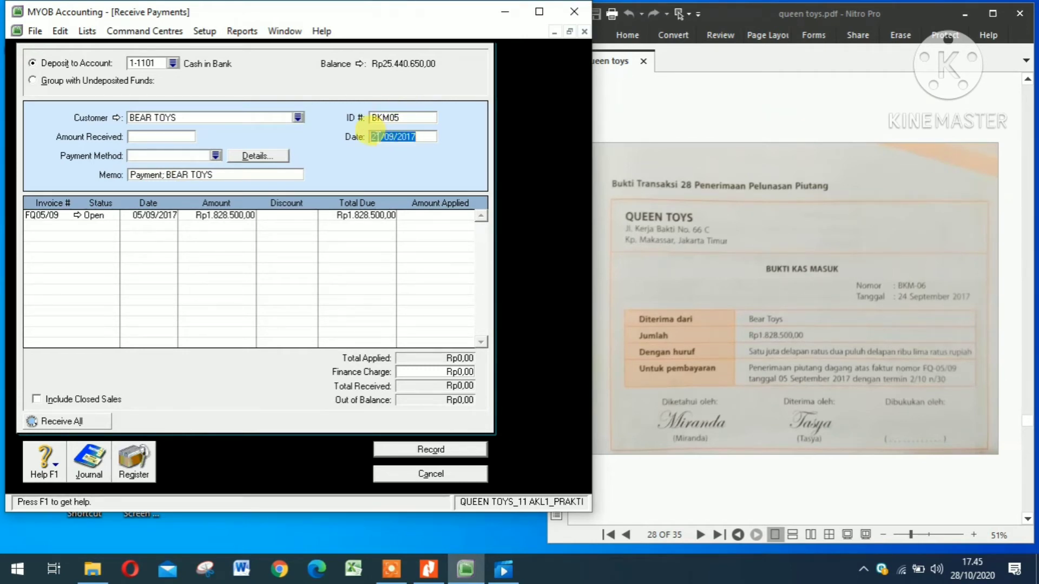
pyautogui.click(375, 137)
pyautogui.press('BackSpace')
pyautogui.write('4')
# Enter 1.828.500 as the amount received and apply it in full to invoice FQ05/09.
pyautogui.click(177, 134)
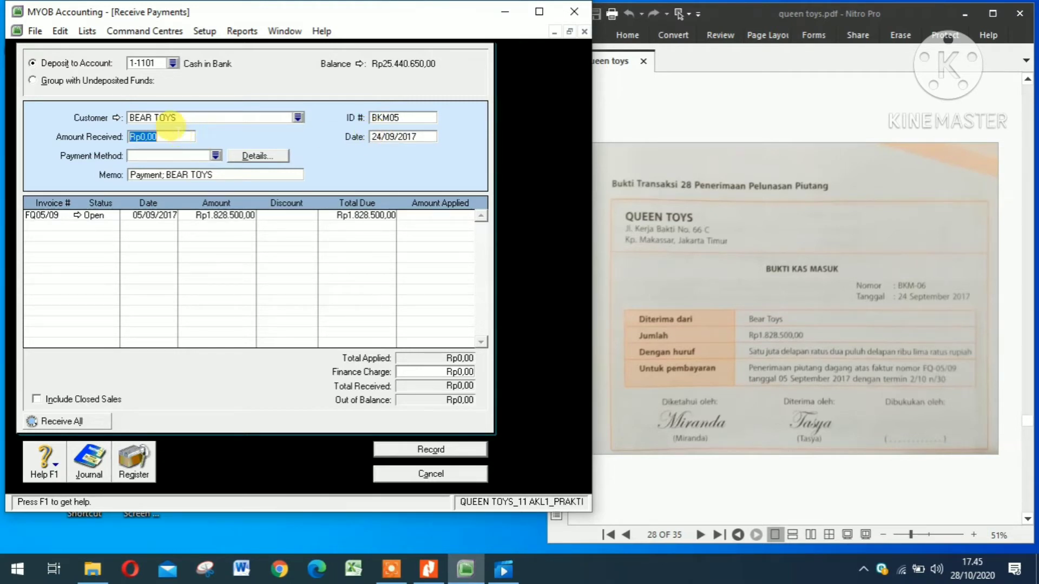
pyautogui.write('1.')
pyautogui.write('82')
pyautogui.write('8.500')
pyautogui.press('Tab')
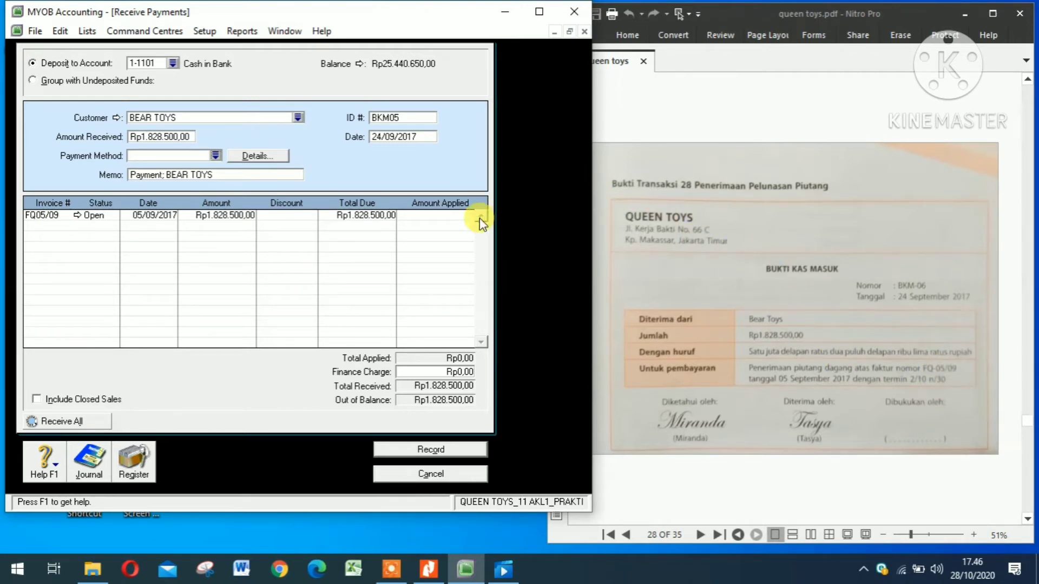
pyautogui.click(443, 215)
pyautogui.press('Tab')
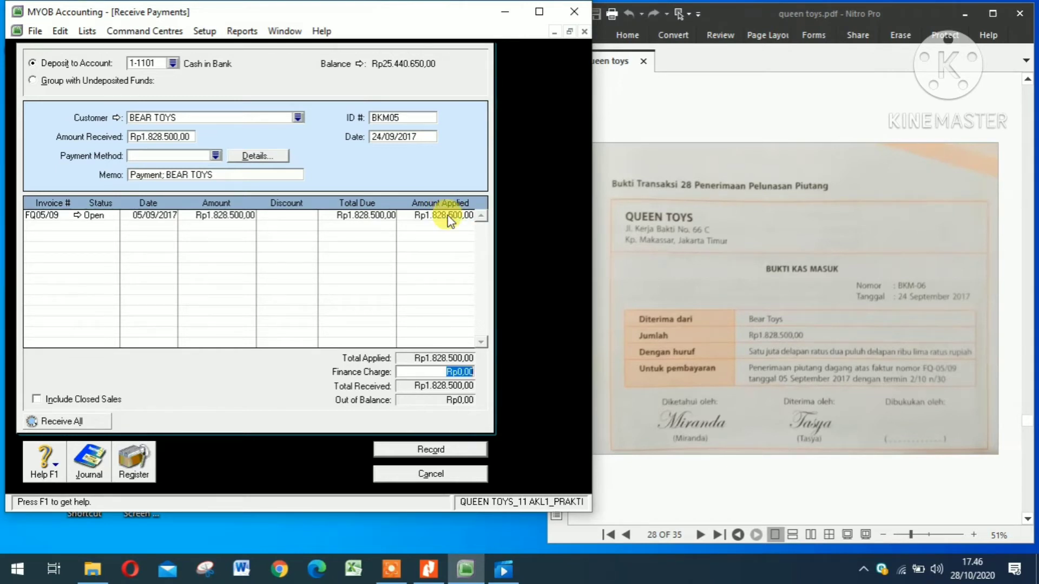
pyautogui.press('Tab')
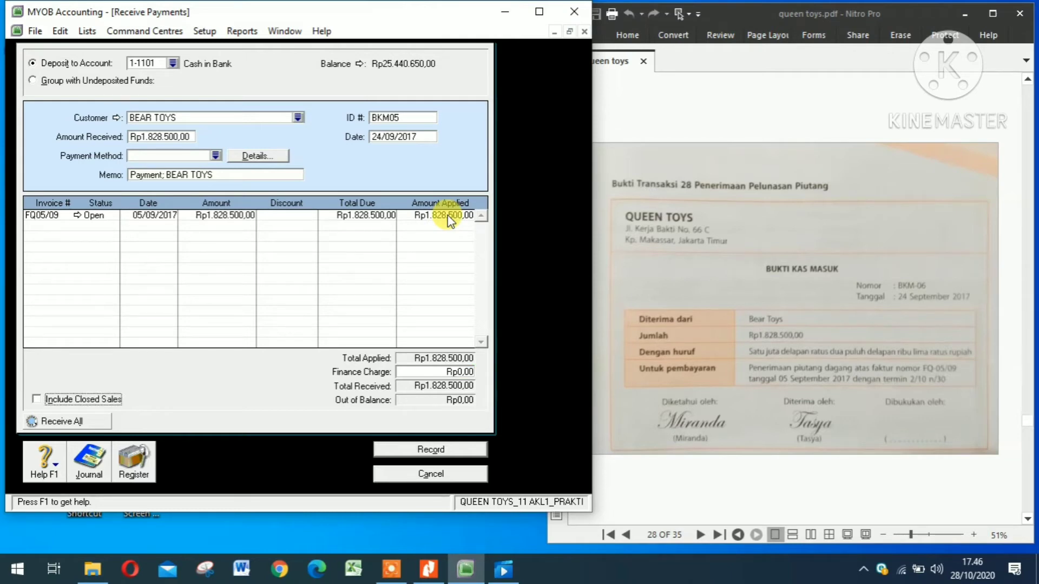
# Check the recap of the BEAR TOYS payment, then record it and close the Receive Payments form.
pyautogui.hotkey('ctrl', 'r')
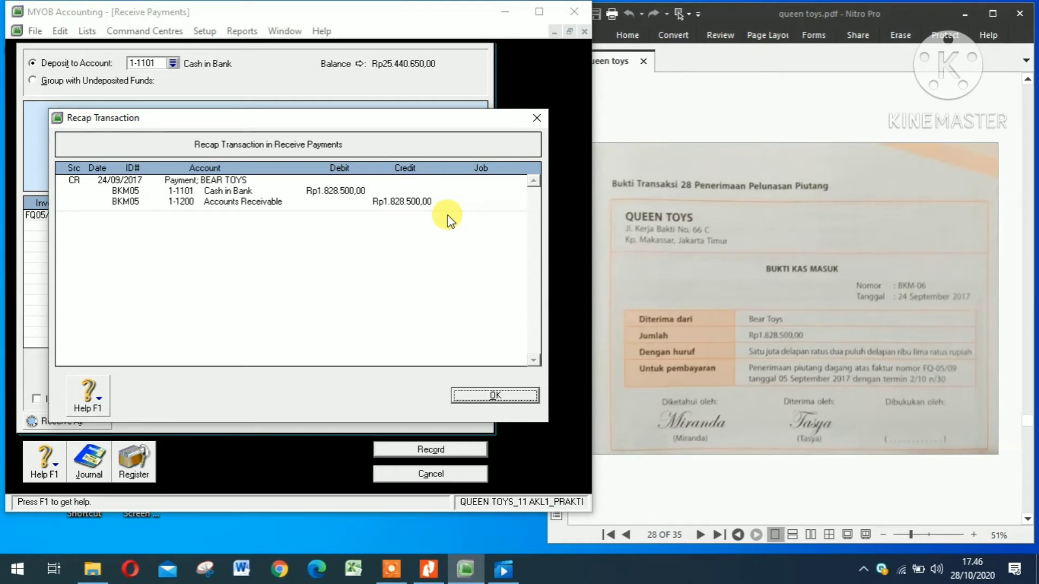
pyautogui.click(478, 395)
pyautogui.click(429, 449)
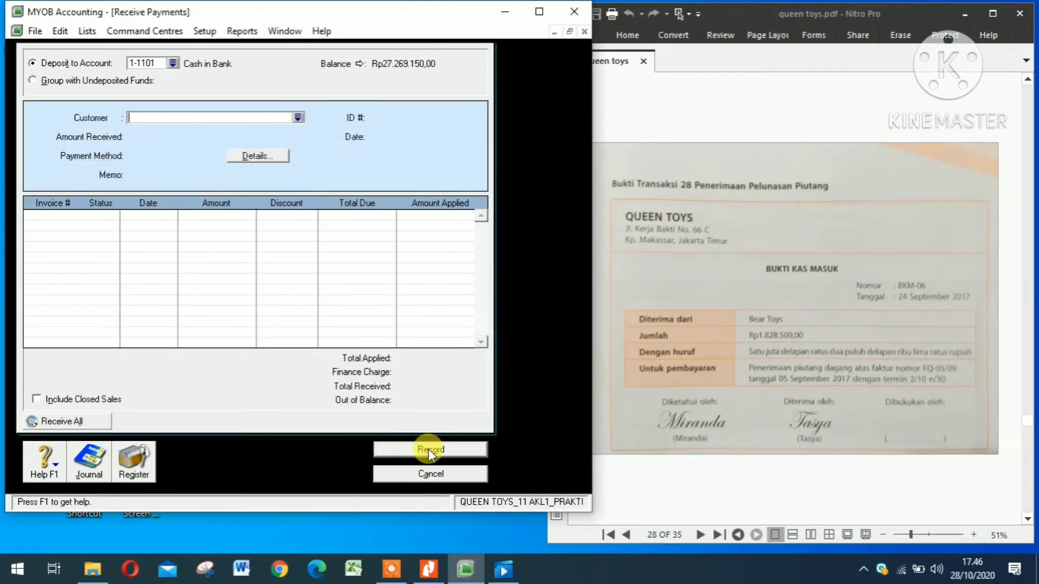
pyautogui.click(428, 474)
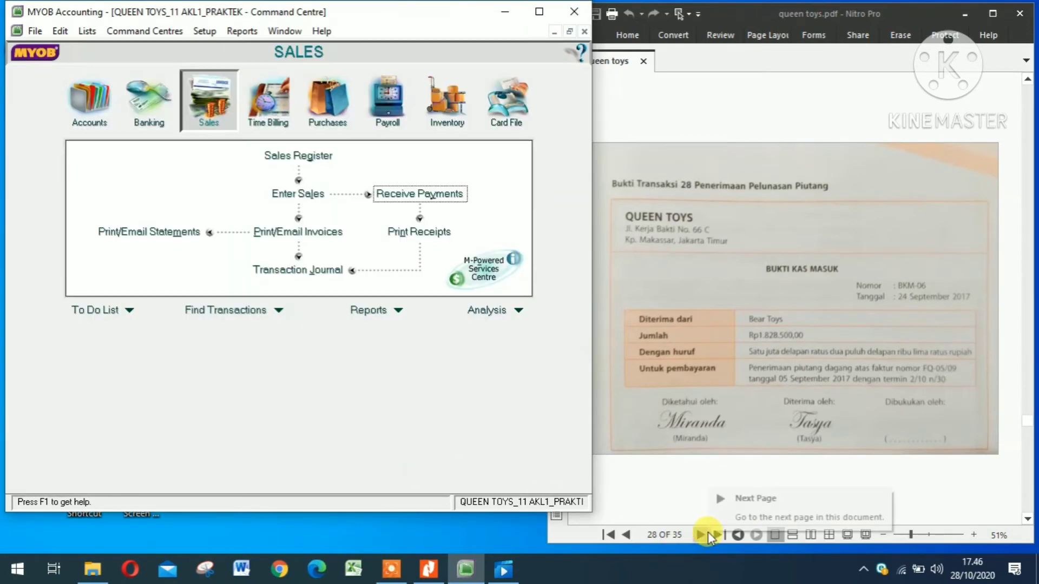
# Advance the PDF to Bukti Transaksi 30 and start a new sales invoice for DUNIA BONEKA.
pyautogui.click(702, 533)
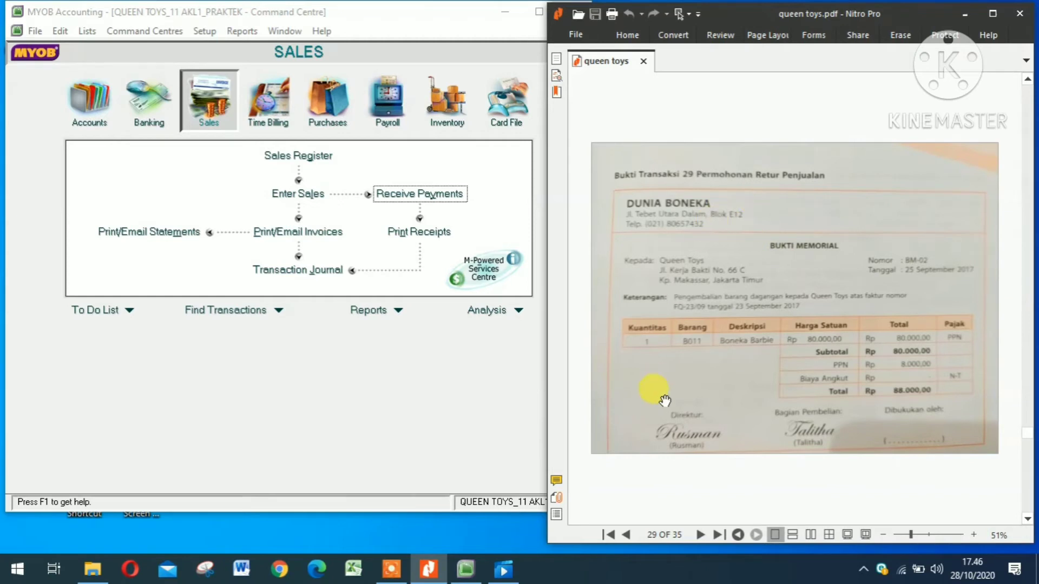
pyautogui.click(696, 535)
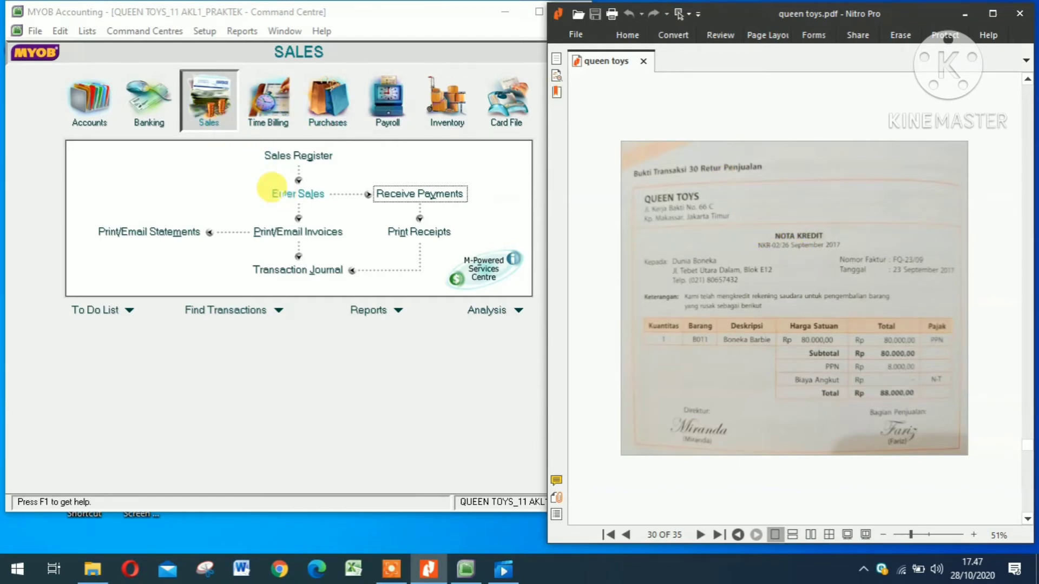
pyautogui.click(276, 192)
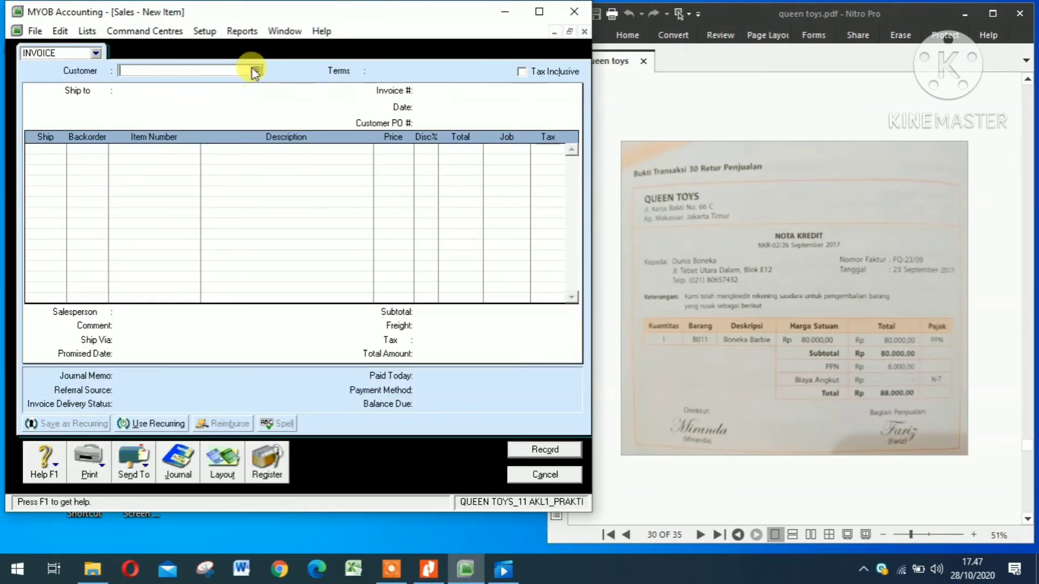
pyautogui.click(255, 71)
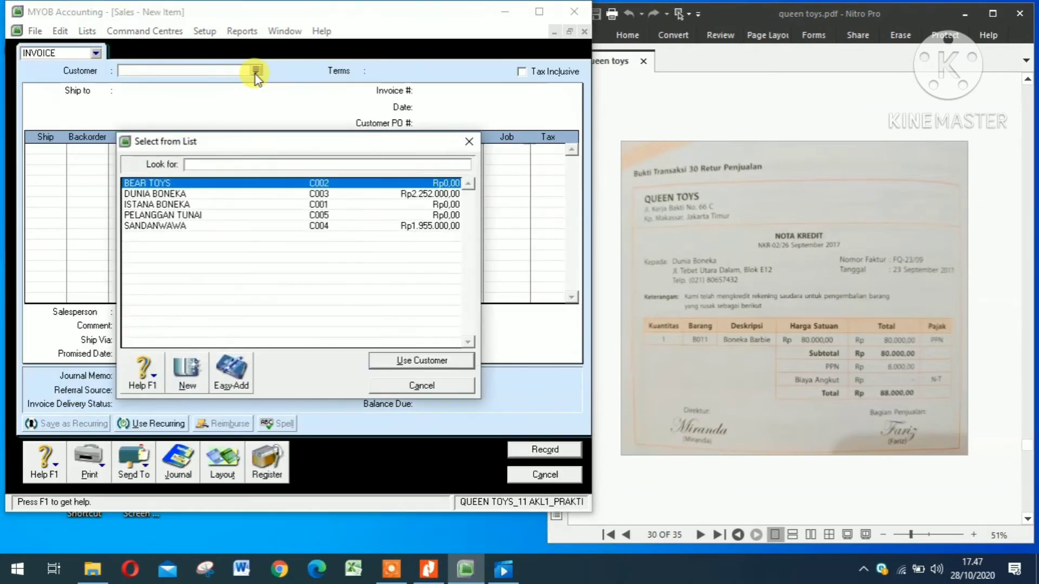
pyautogui.doubleClick(133, 193)
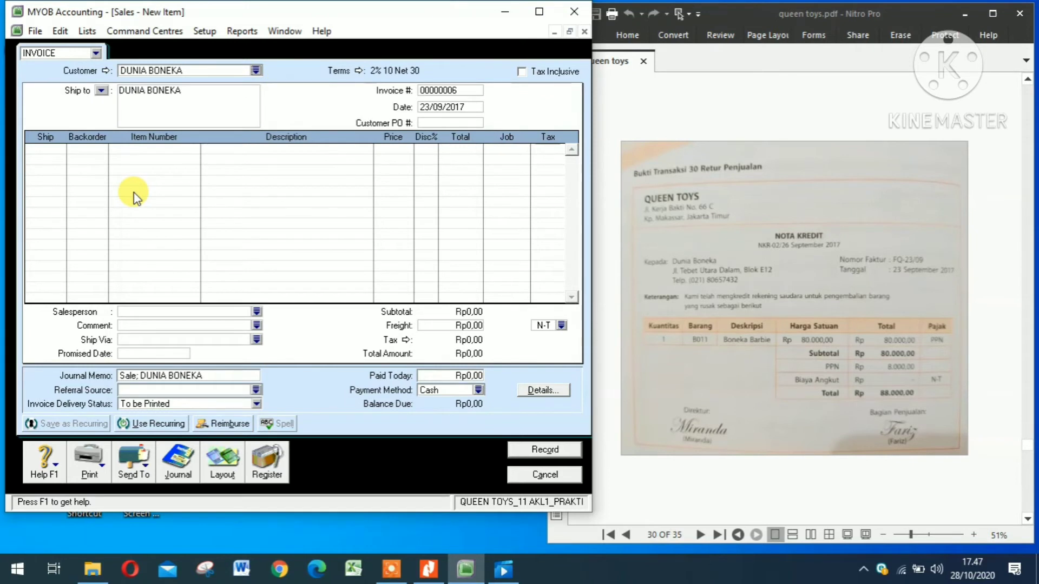
# Set the invoice number to NKR02 and its date to 26/09/2017.
pyautogui.click(460, 90)
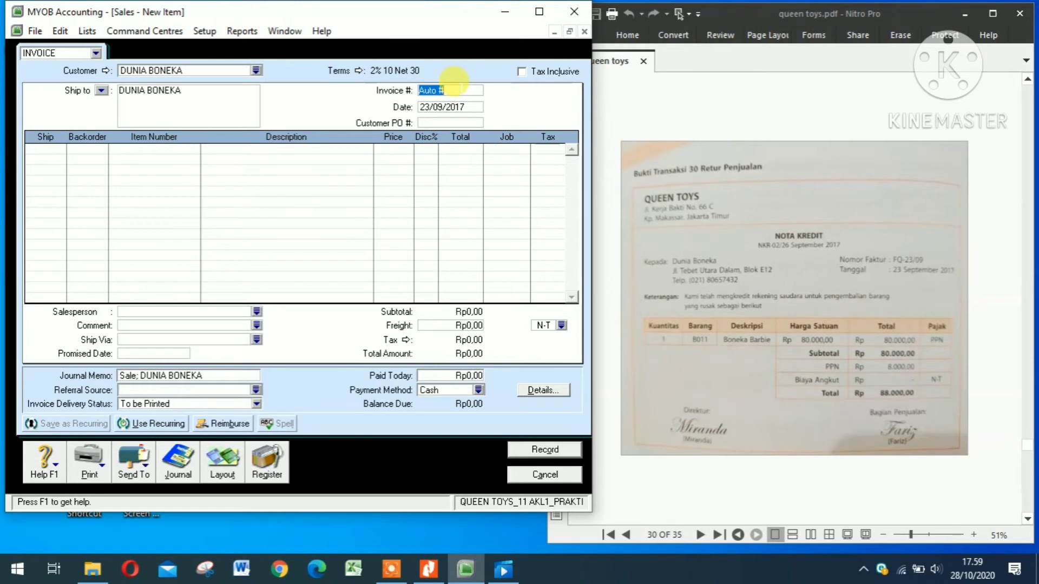
pyautogui.write('NKR02')
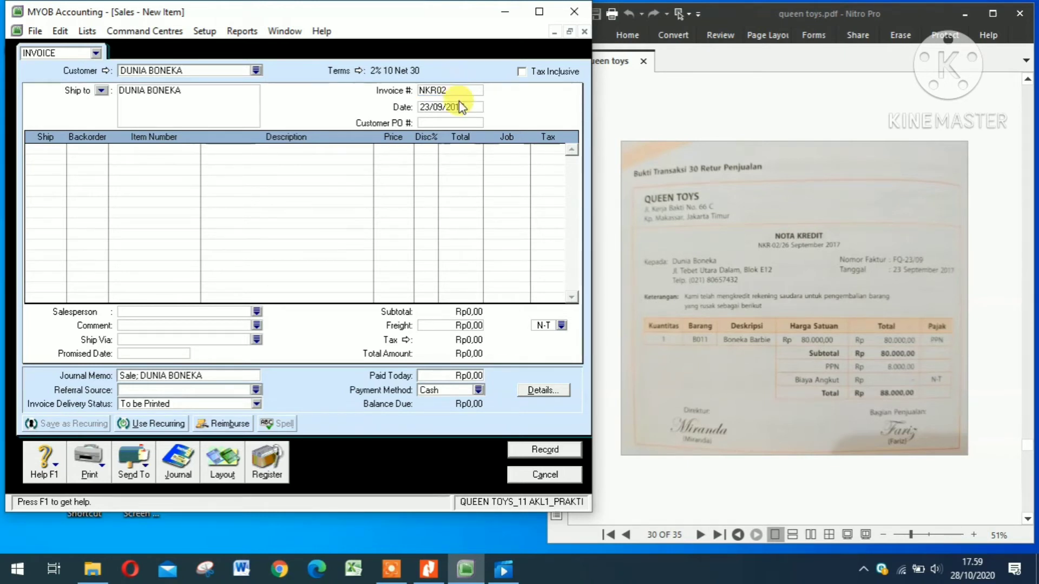
pyautogui.click(429, 108)
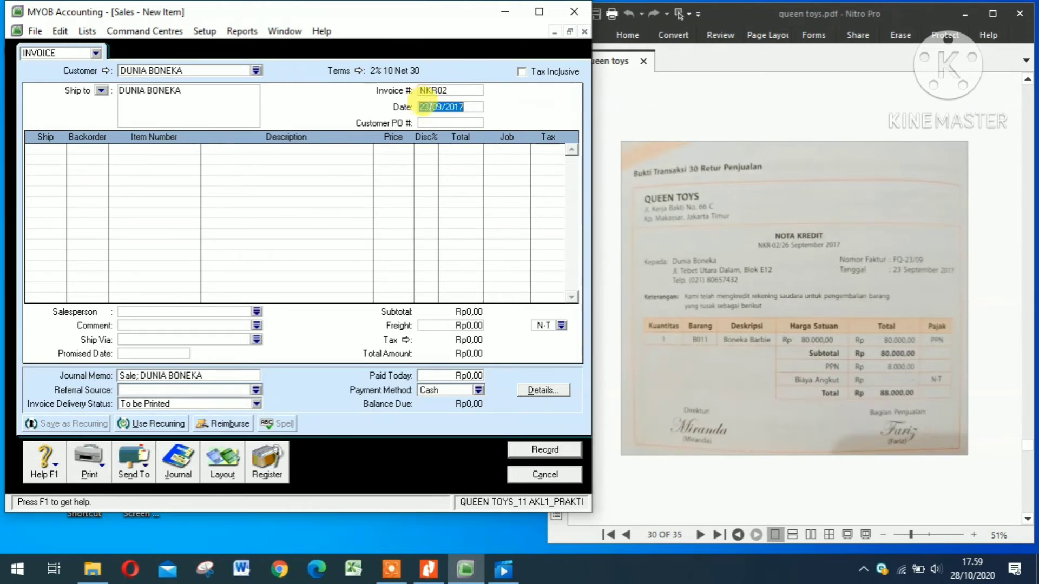
pyautogui.click(424, 104)
pyautogui.press('Delete')
pyautogui.write('6')
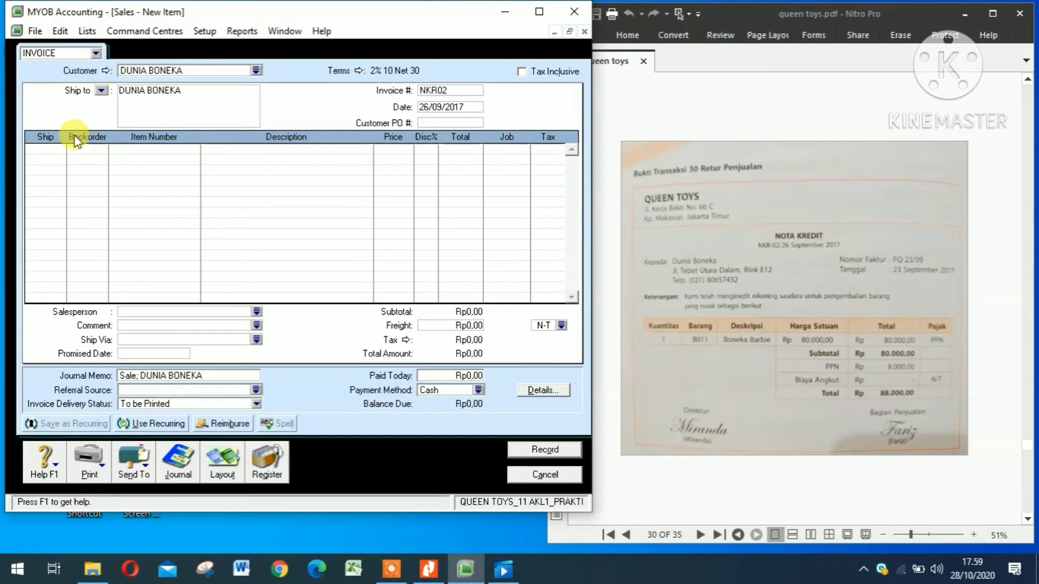
# Enter a return line of -1 unit of item B011 Boneka Barbie at a price of 80.000 and record the credit note.
pyautogui.click(41, 145)
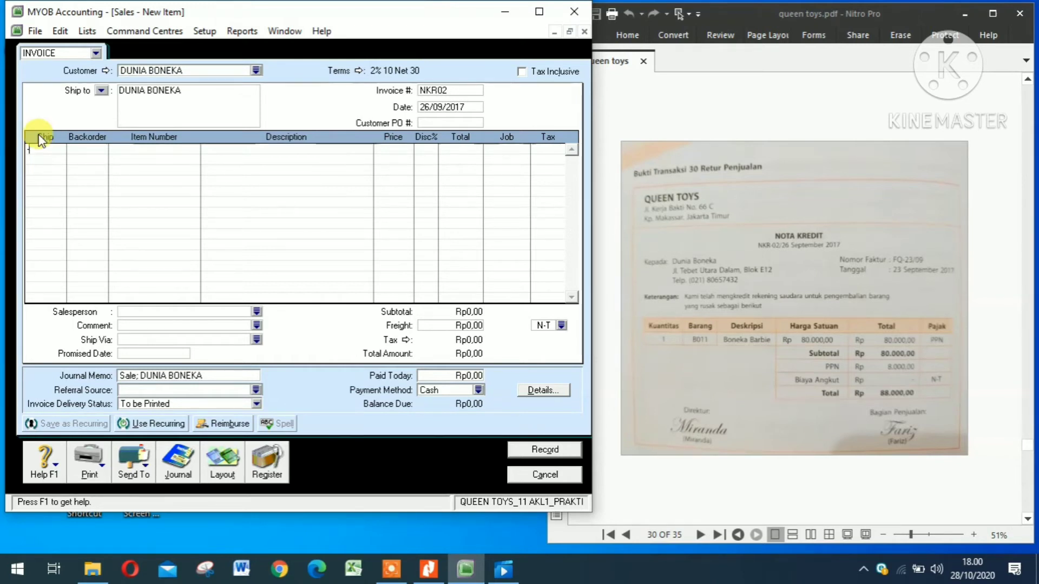
pyautogui.write('-1')
pyautogui.press('Tab')
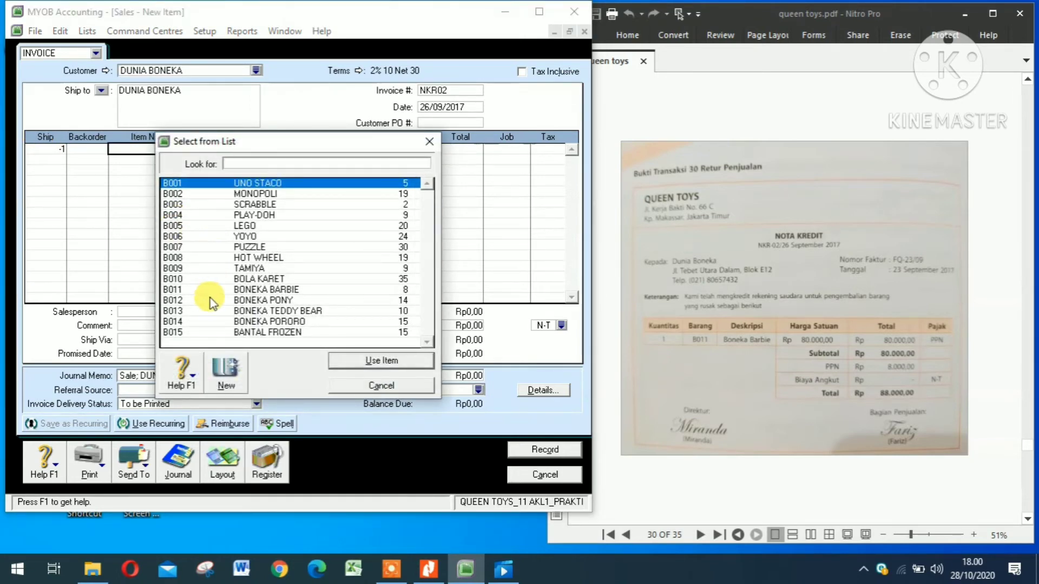
pyautogui.doubleClick(205, 290)
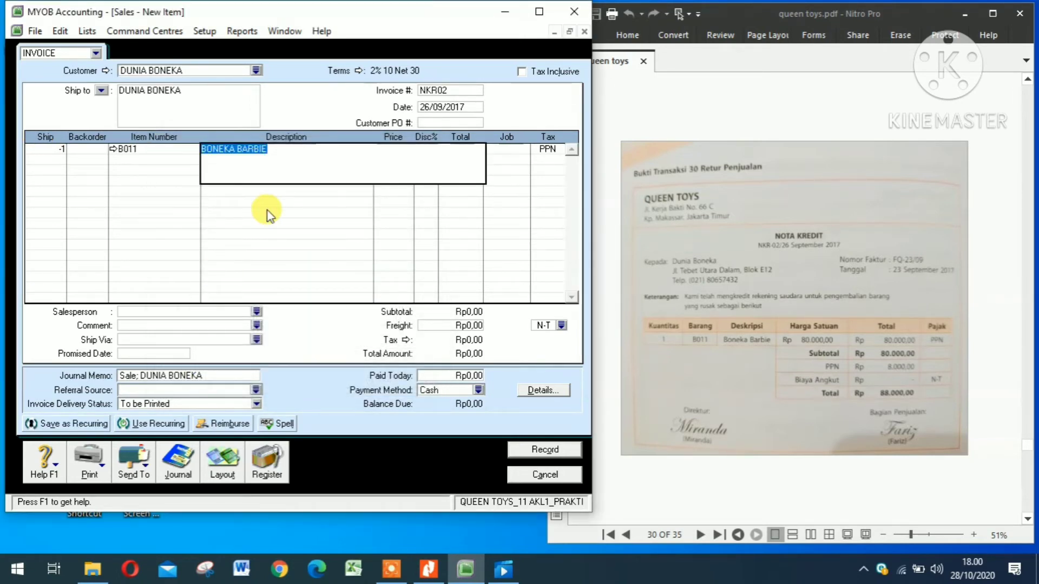
pyautogui.press('Tab')
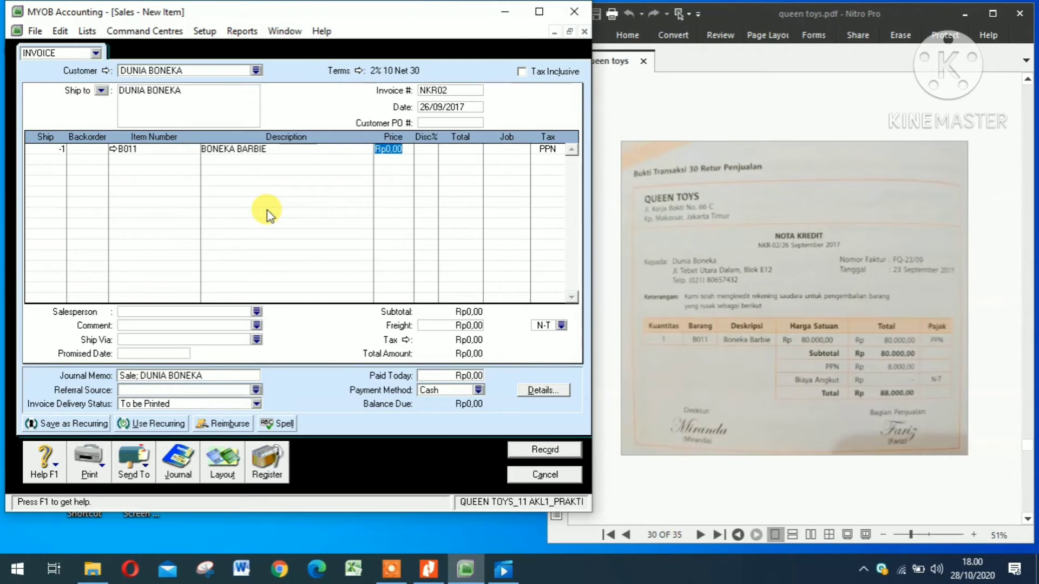
pyautogui.write('80000')
pyautogui.press('Tab')
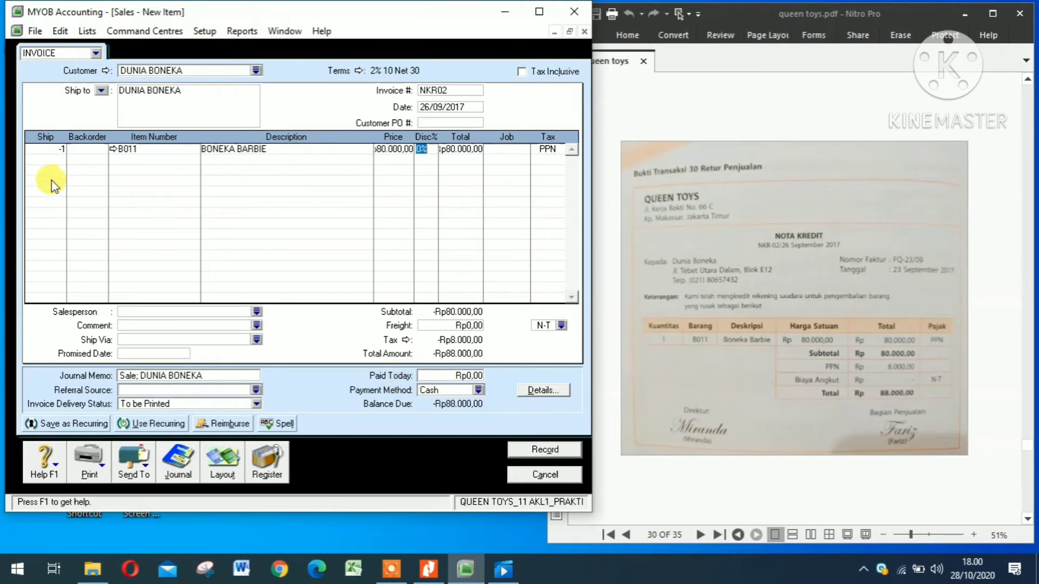
pyautogui.click(553, 450)
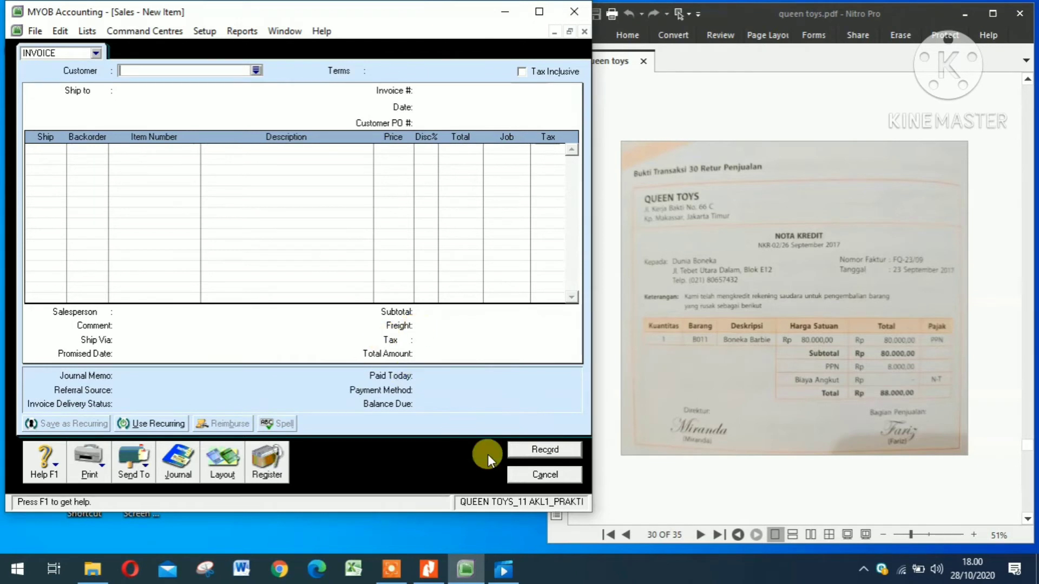
# Find the DUNIA BONEKA credit NKR02 among the sales register's returns and credits and start applying it to a sale.
pyautogui.click(268, 464)
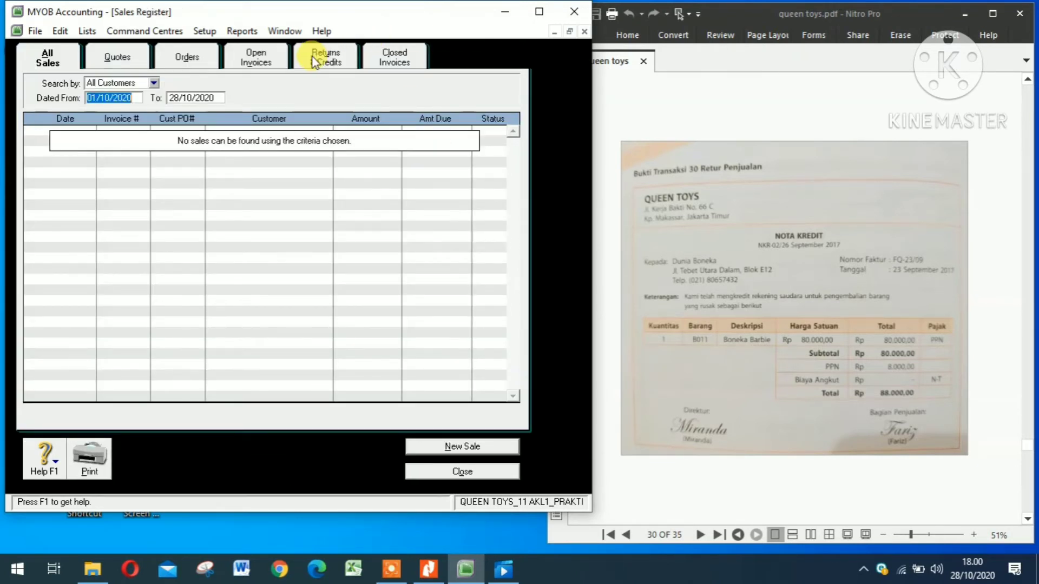
pyautogui.click(342, 71)
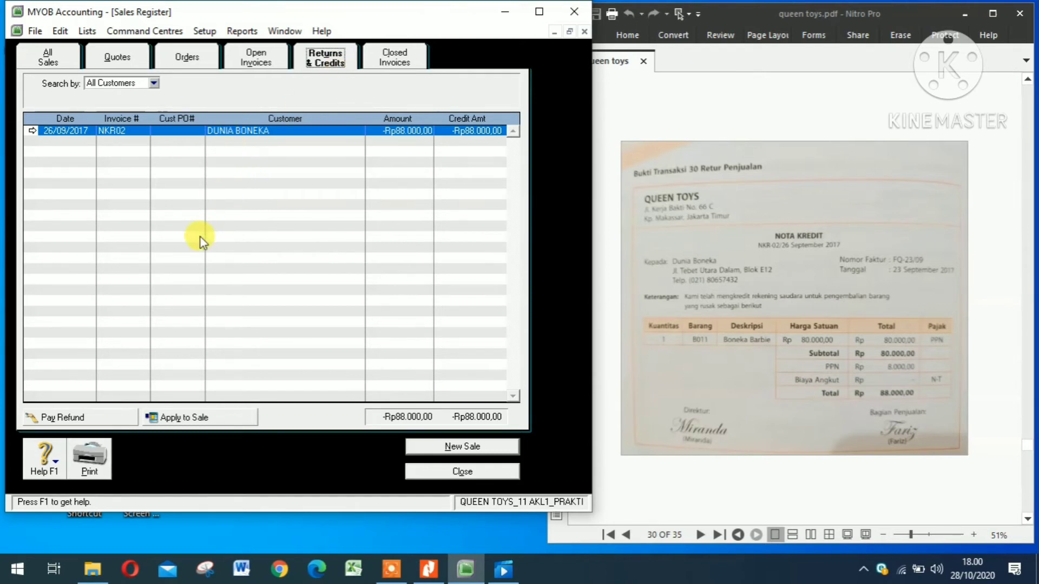
pyautogui.click(172, 424)
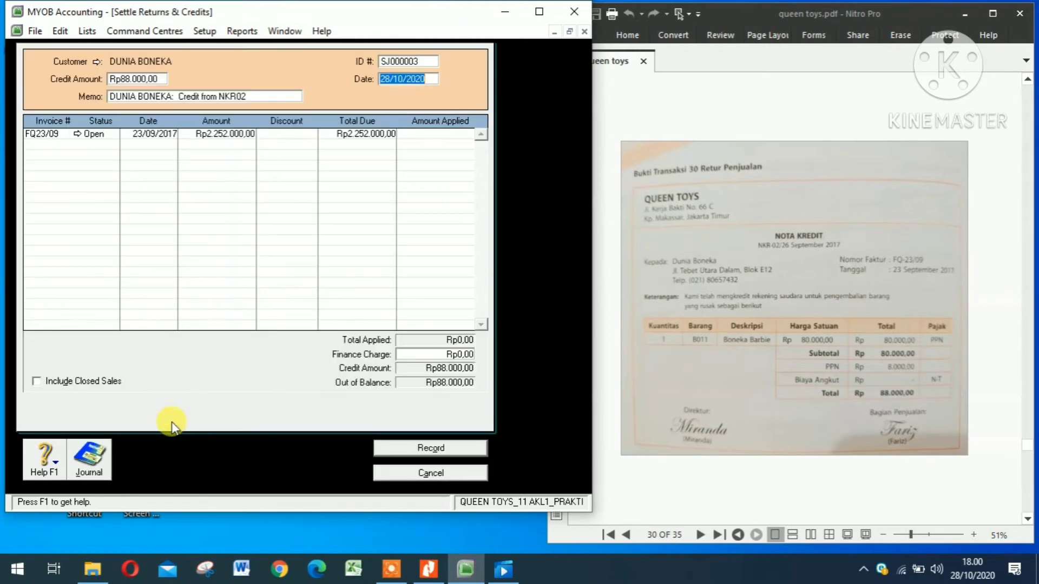
# Set the credit settlement's ID number to NKR02 and its date to 26/09/2017.
pyautogui.click(417, 64)
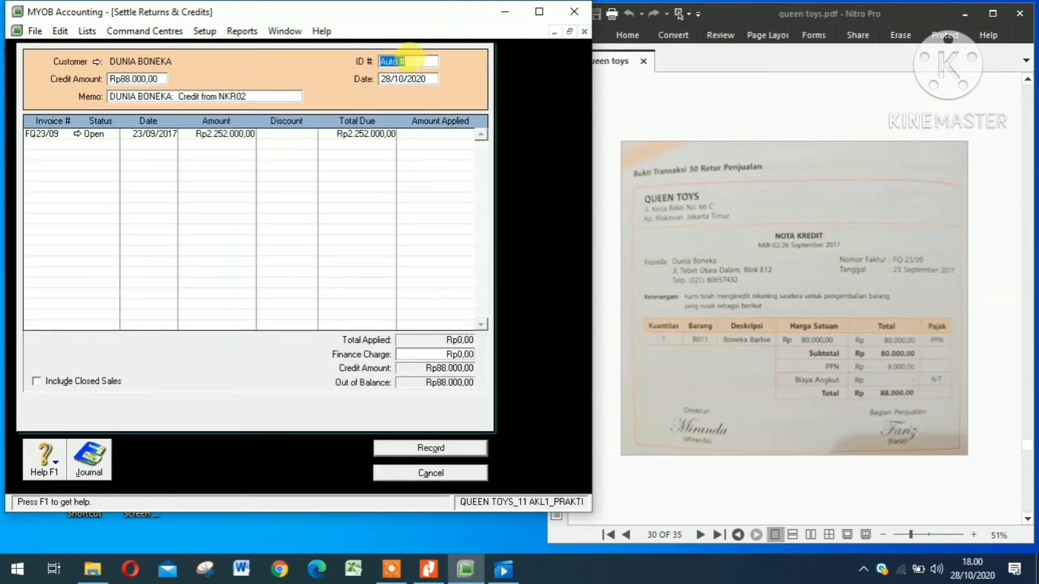
pyautogui.write('NKR0')
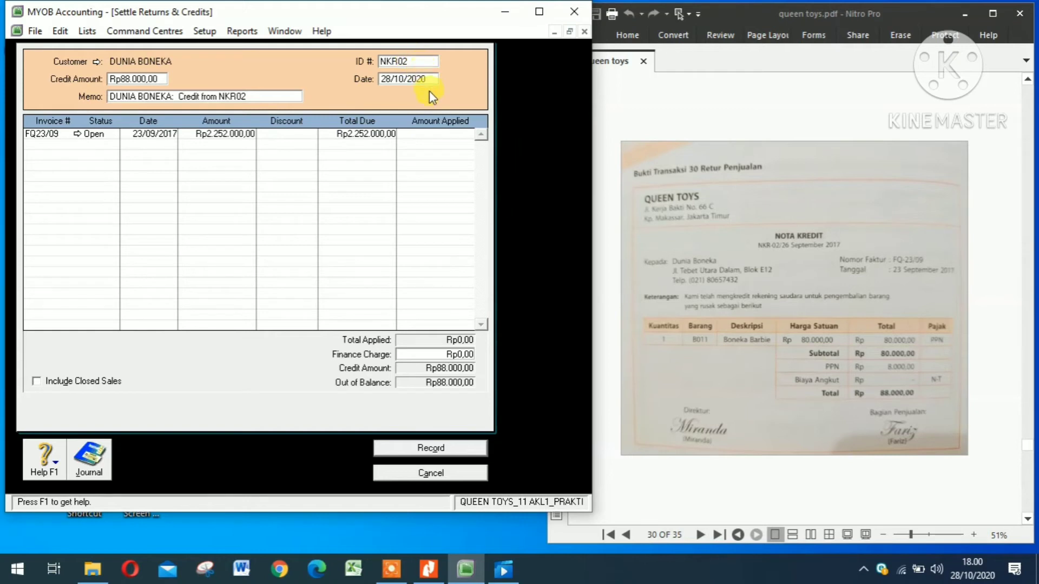
pyautogui.write('2')
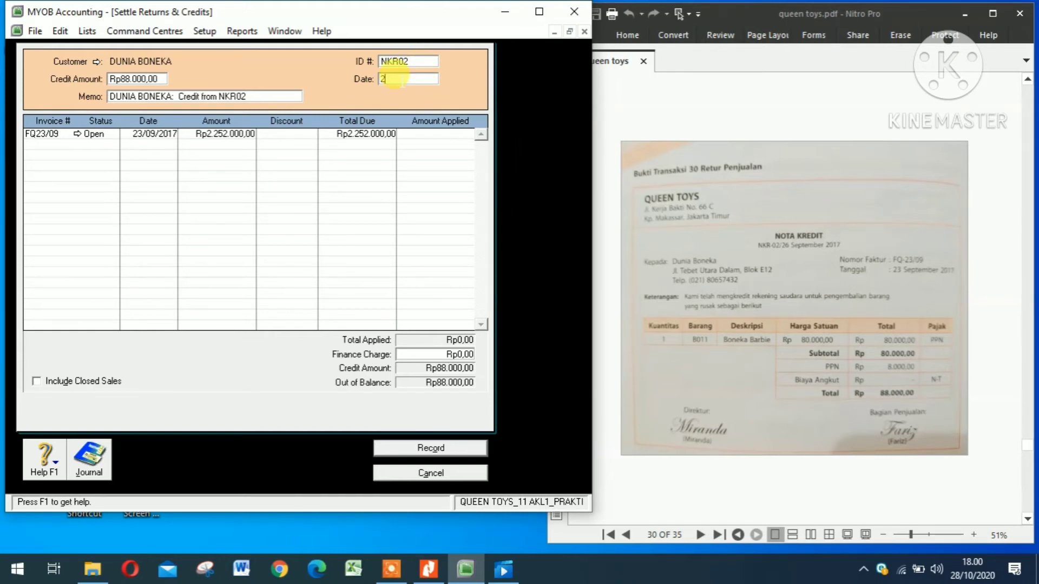
pyautogui.write('6/09/17')
pyautogui.press('Tab')
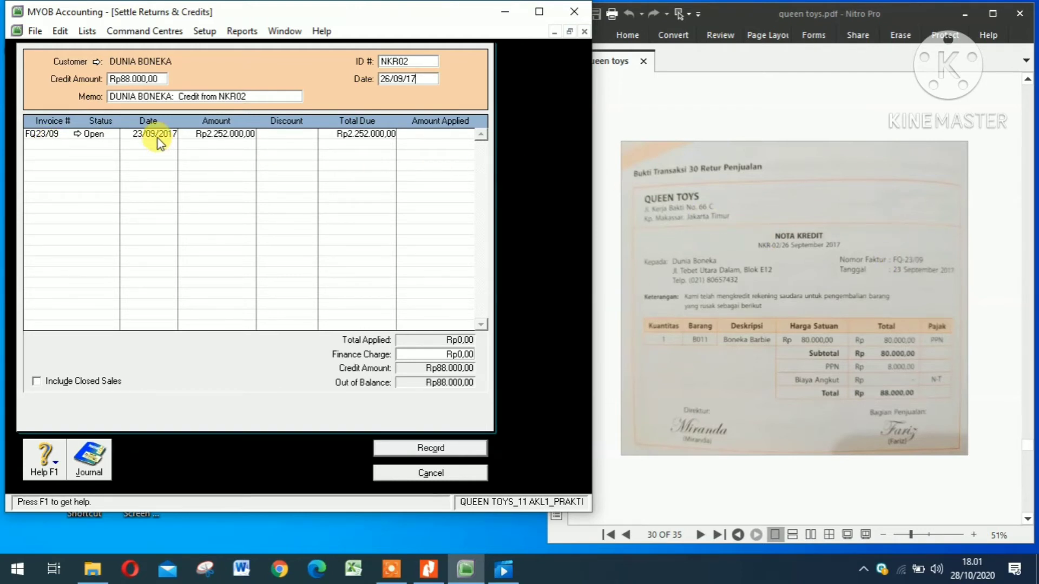
# Apply the 88.000 credit to invoice FQ23/09, record the settlement, and close the sales register and the empty sales form.
pyautogui.click(427, 135)
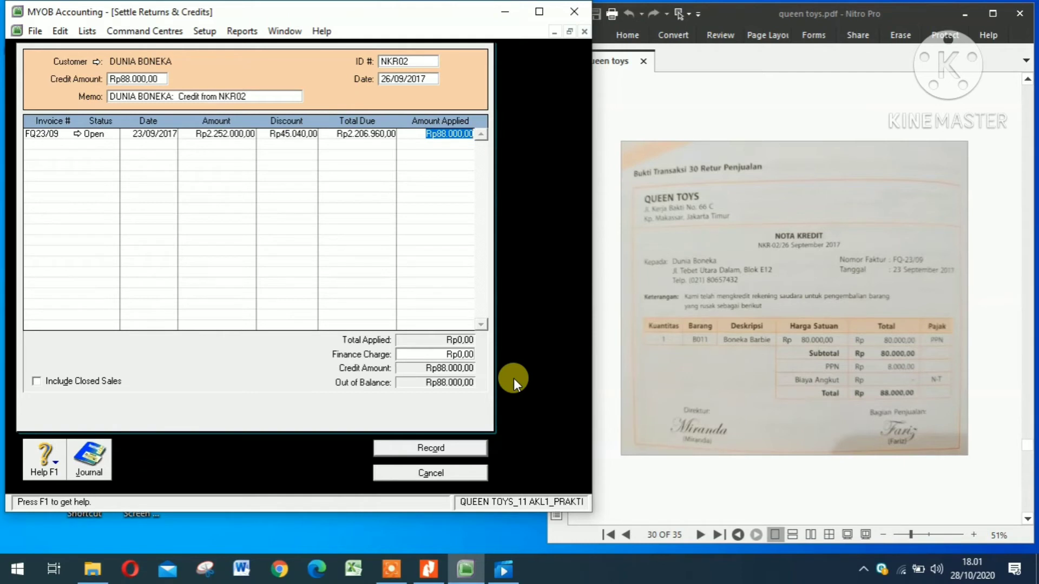
pyautogui.press('Tab')
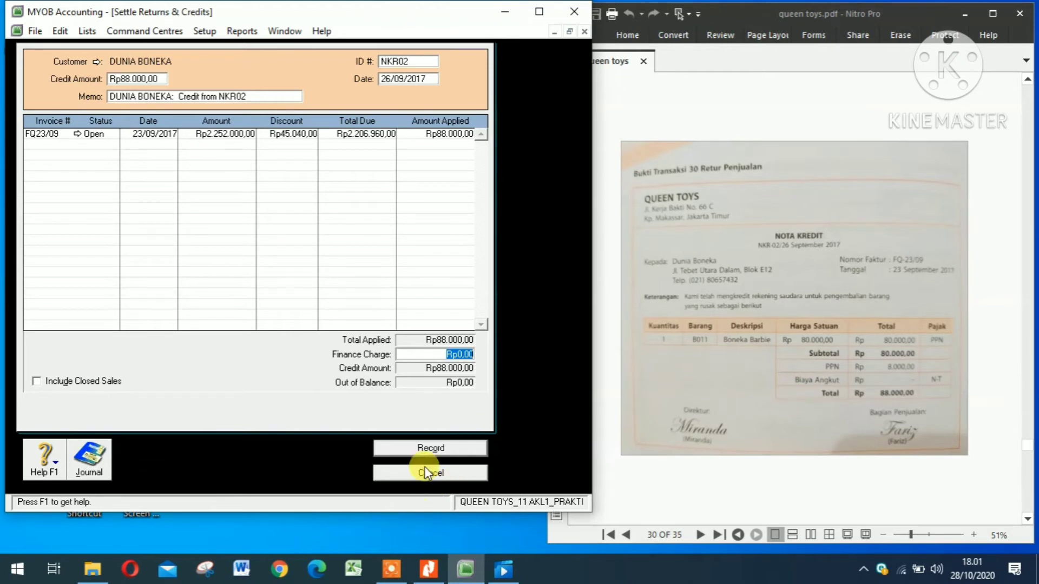
pyautogui.click(426, 450)
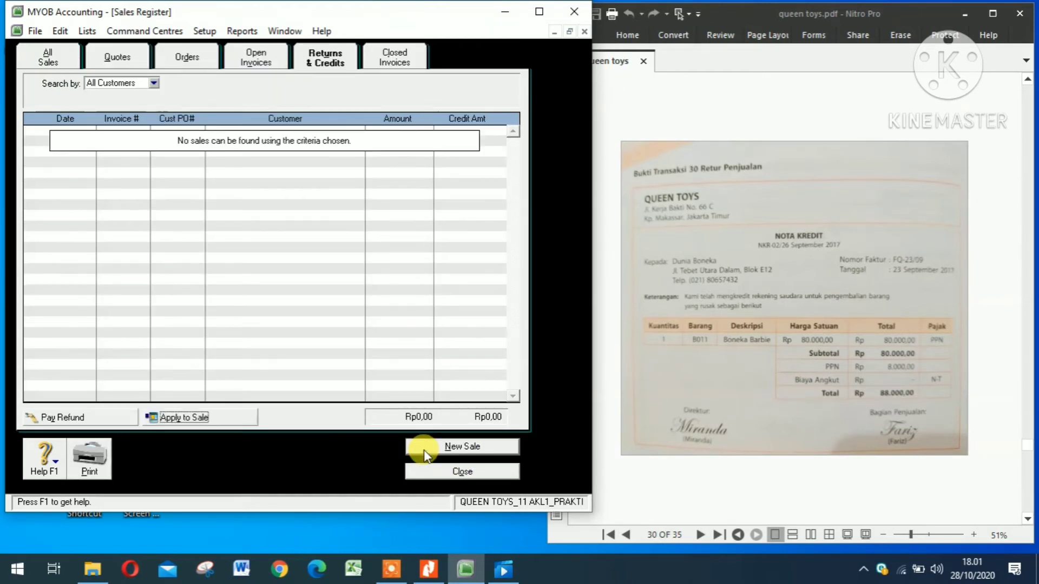
pyautogui.click(457, 477)
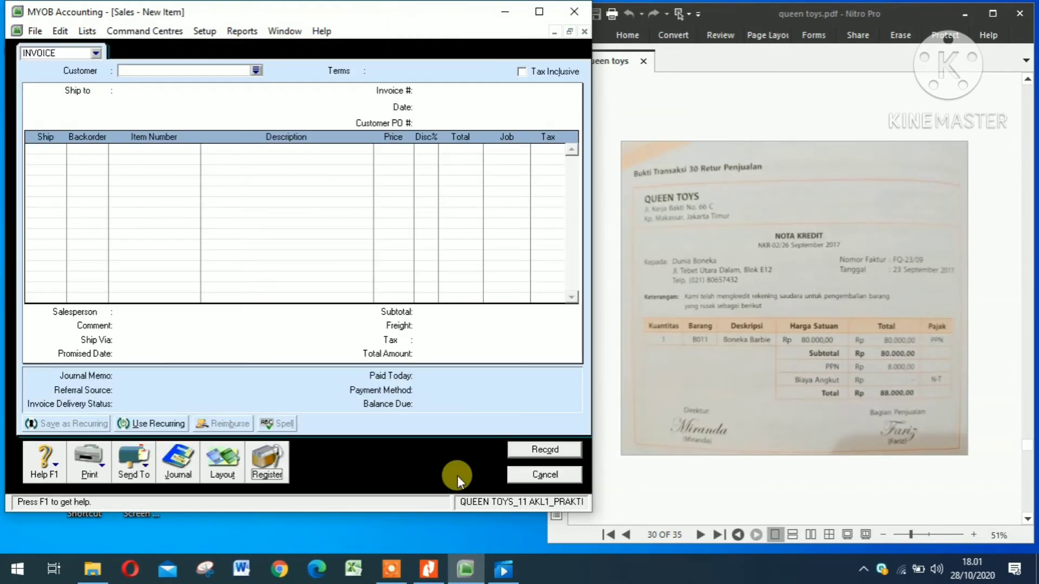
pyautogui.click(520, 478)
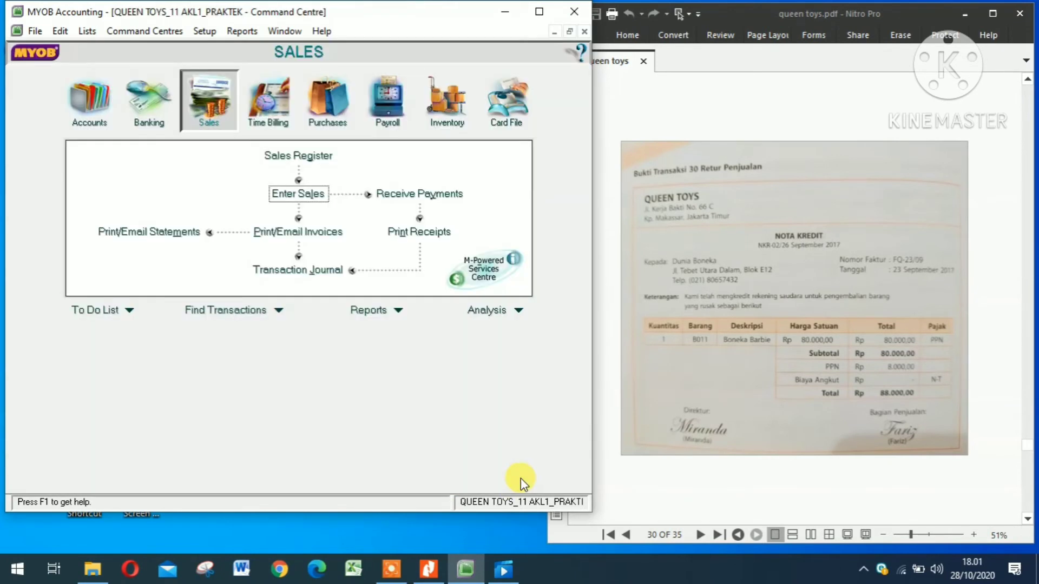
# Advance the PDF to Bukti Transaksi 31 and start a Spend Money entry paid from account 1-1102 Petty Cash.
pyautogui.click(697, 534)
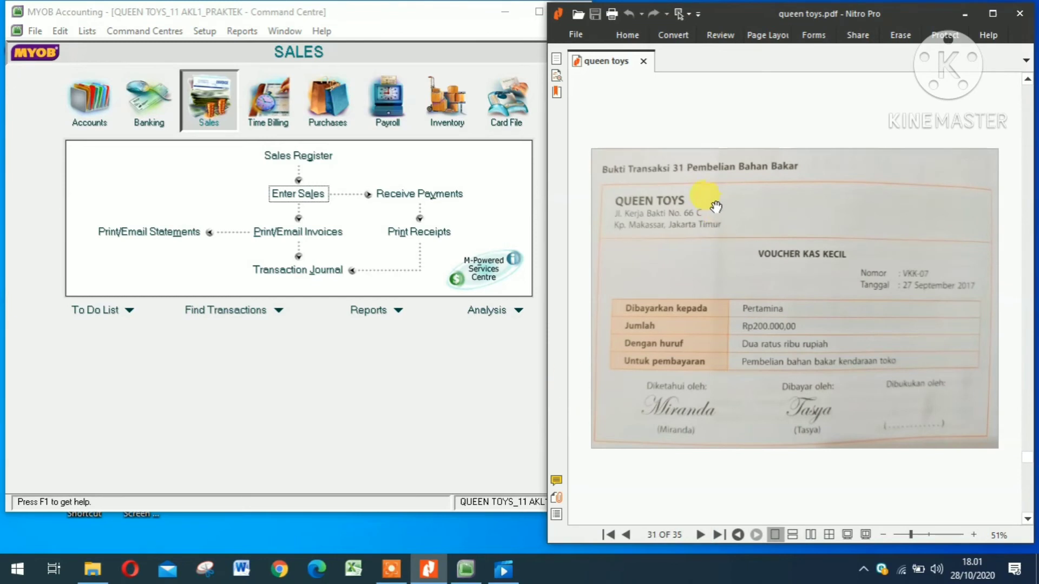
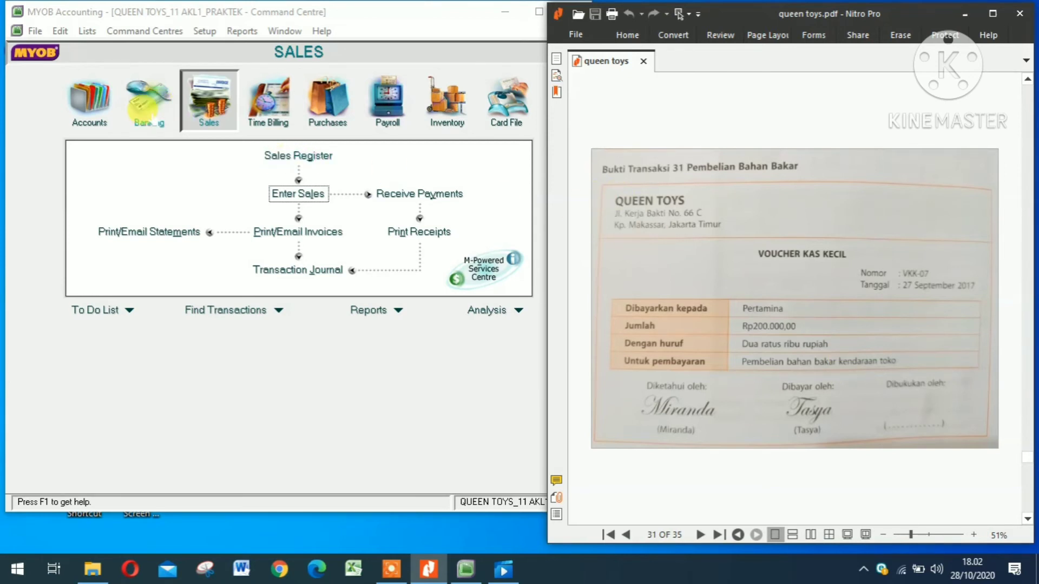
pyautogui.click(149, 113)
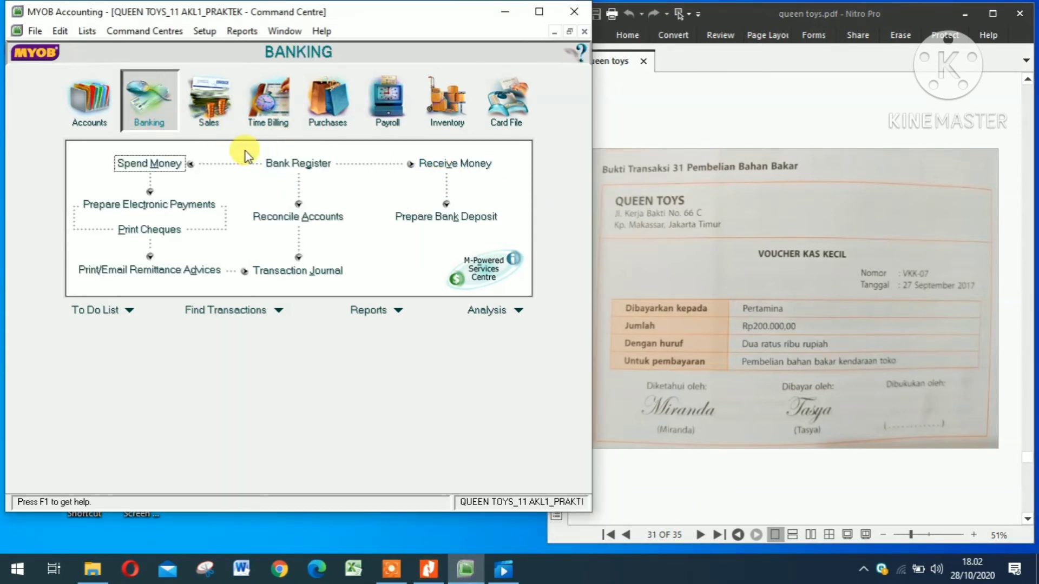
pyautogui.click(152, 162)
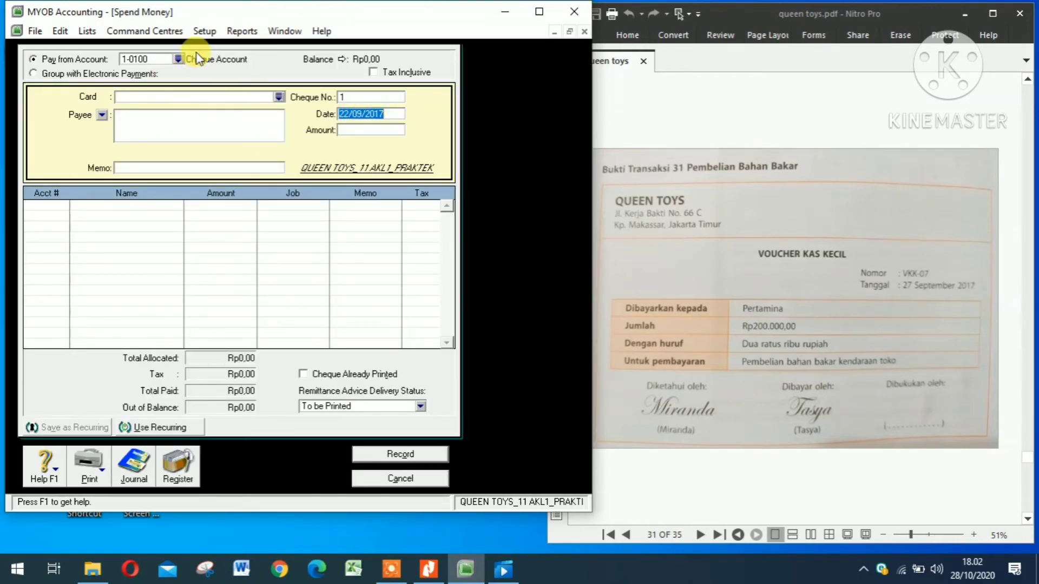
pyautogui.click(176, 63)
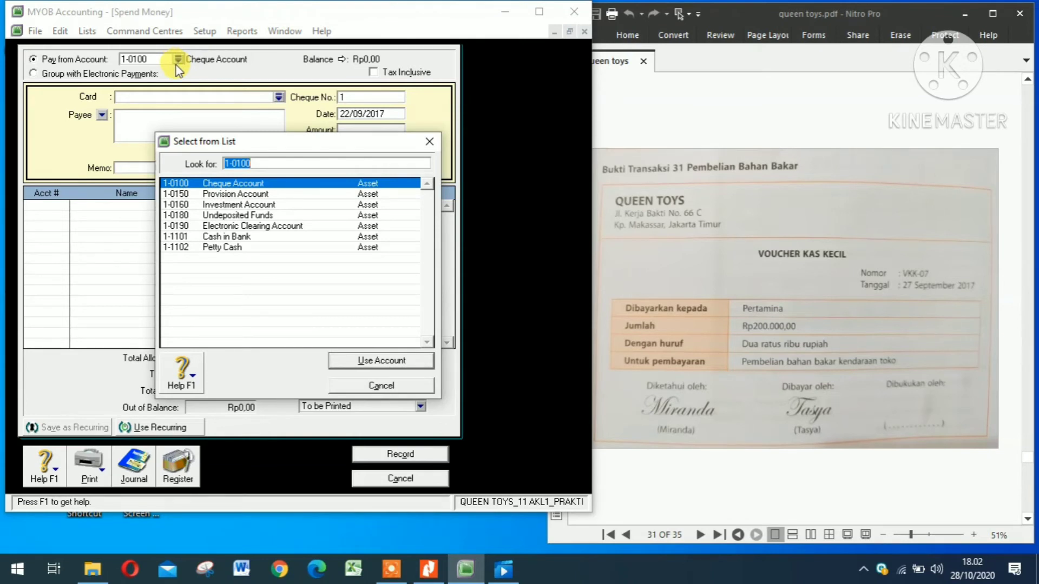
pyautogui.click(223, 247)
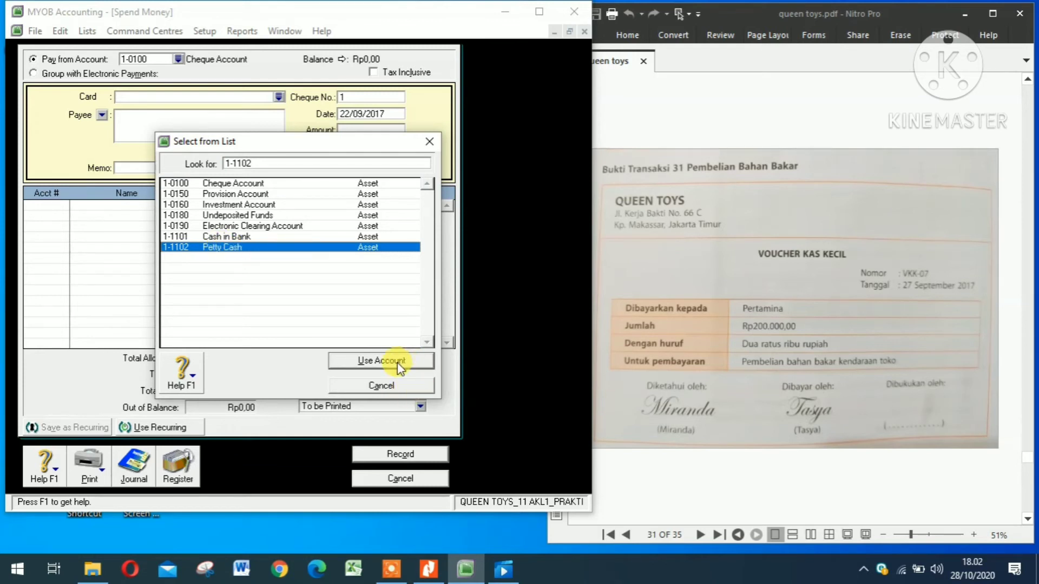
pyautogui.click(381, 360)
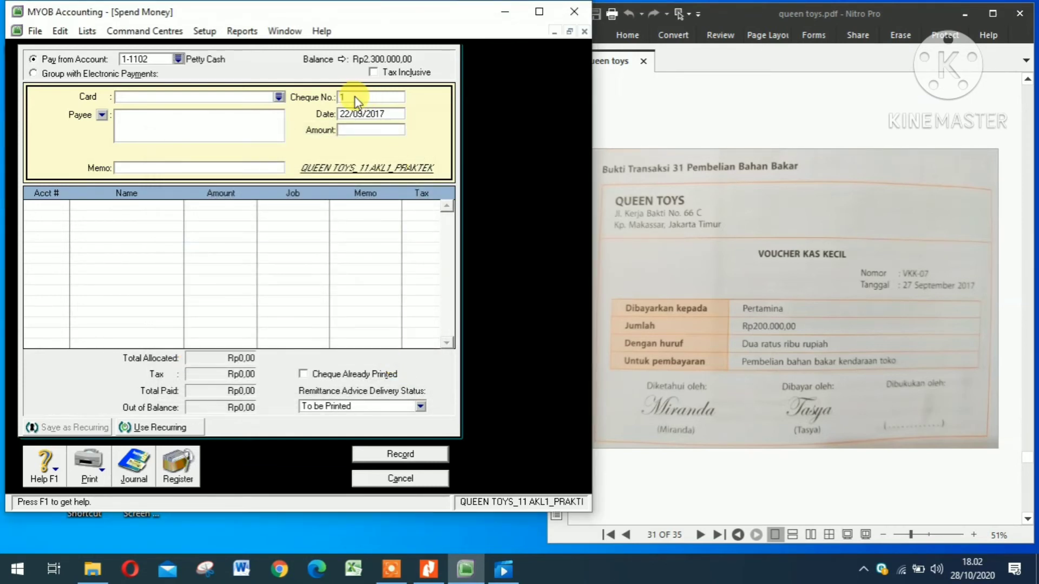
# Set the petty cash payment's cheque number to VKK07 and its date to 27/09/2017.
pyautogui.write('VKK07')
pyautogui.click(352, 115)
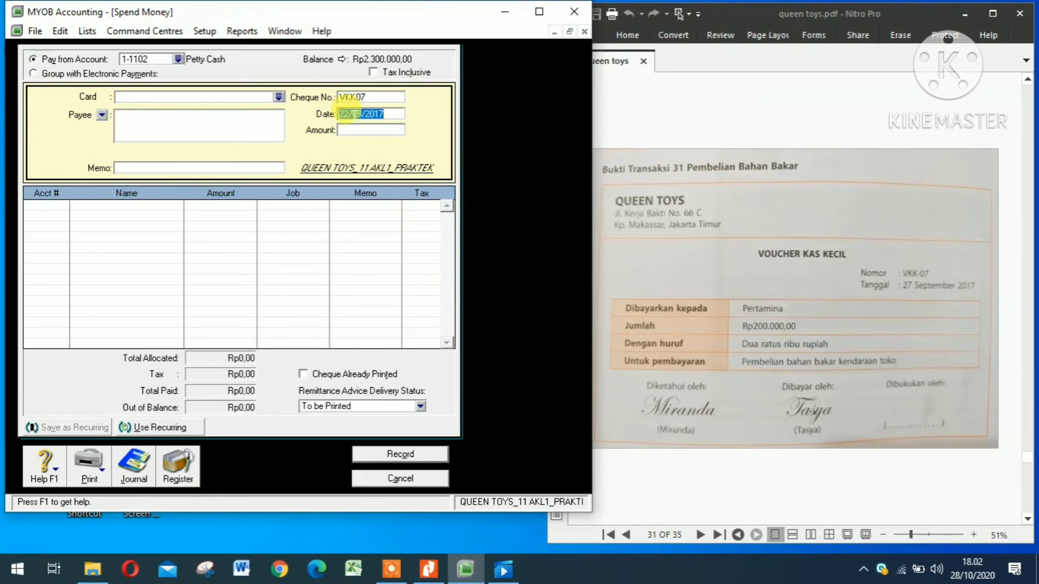
pyautogui.click(350, 114)
pyautogui.press('BackSpace')
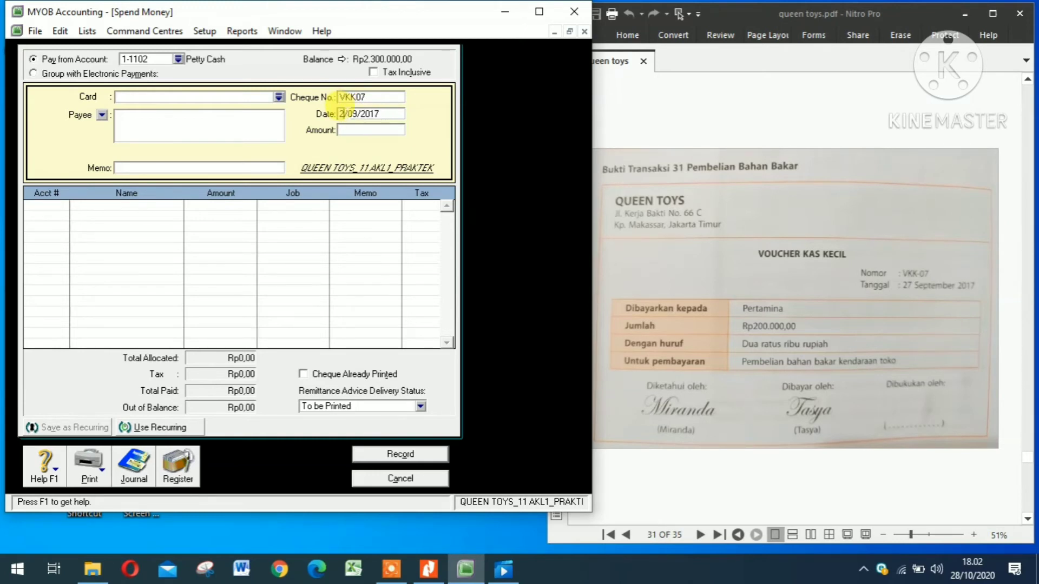
pyautogui.write('7')
# Enter 200.000 as the payment amount and PEMBELIAN BAHAN BAKAR as the memo.
pyautogui.click(375, 130)
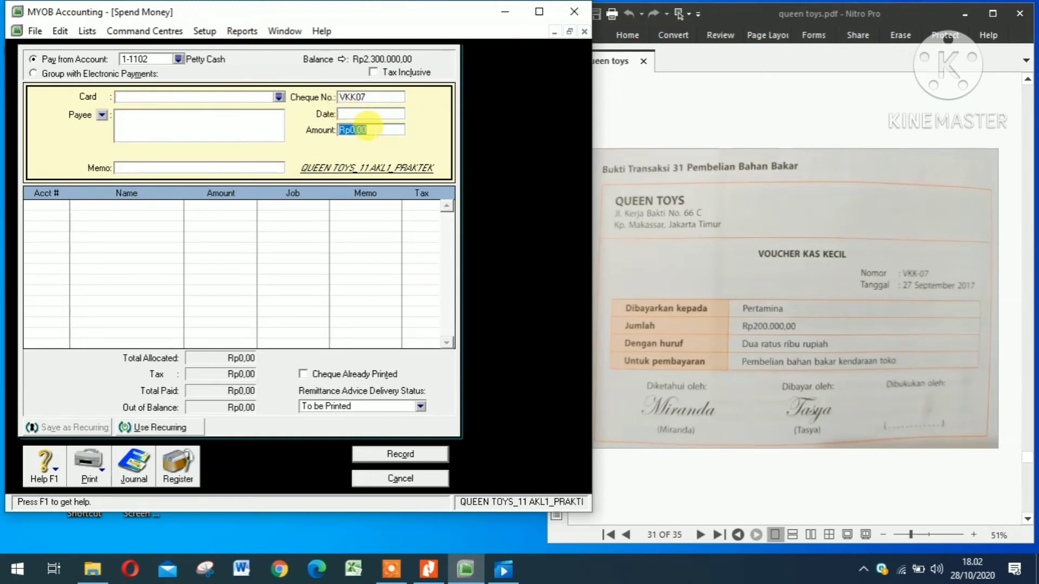
pyautogui.write('200.00')
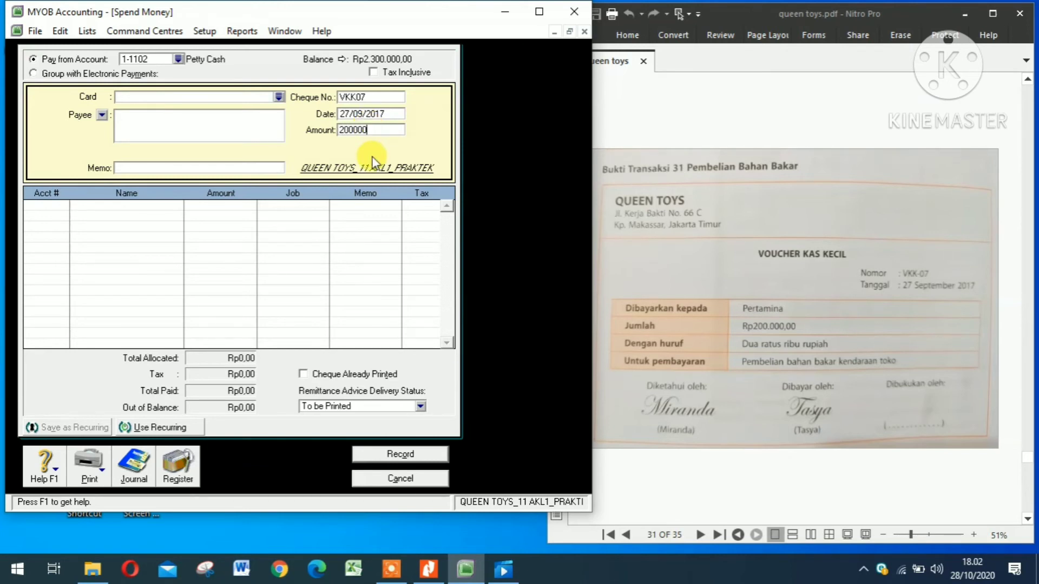
pyautogui.write('0')
pyautogui.click(217, 165)
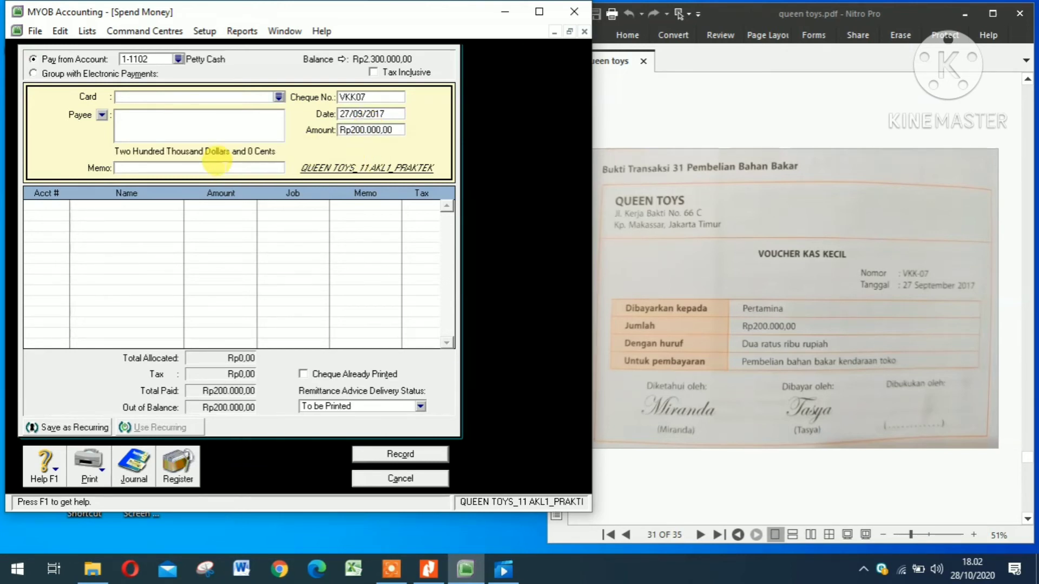
pyautogui.write('P')
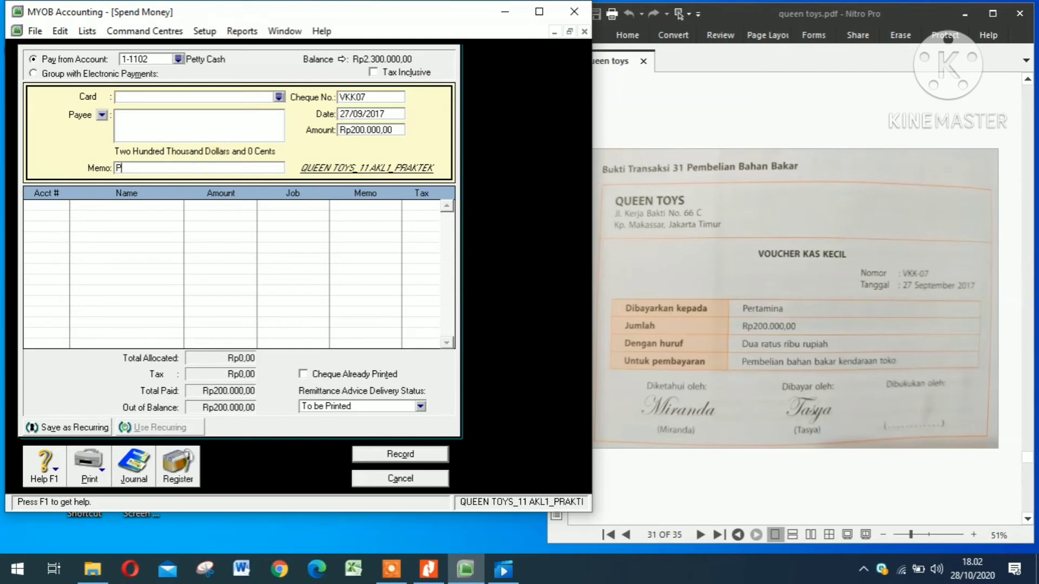
pyautogui.write('EMBELIAN BAHAN BAKAR')
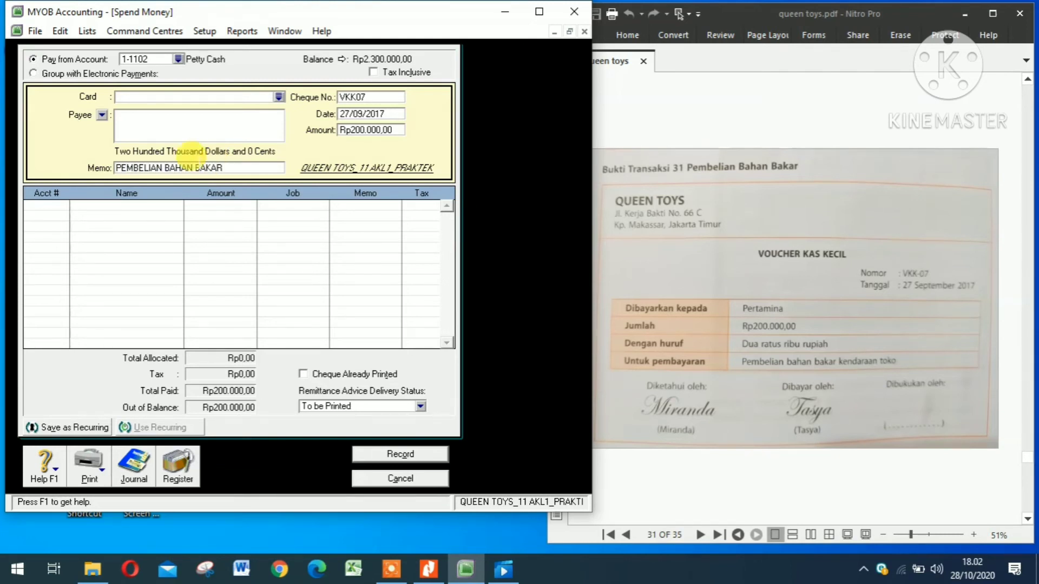
# Allocate the payment to account 6-1900 Other Expense, record it, and close the Spend Money form.
pyautogui.click(47, 203)
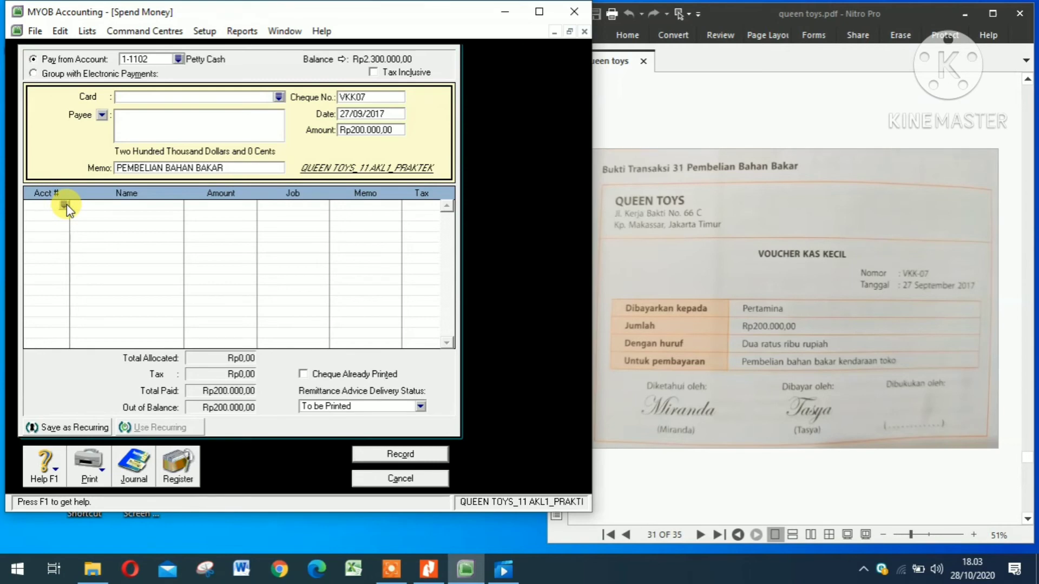
pyautogui.write('6')
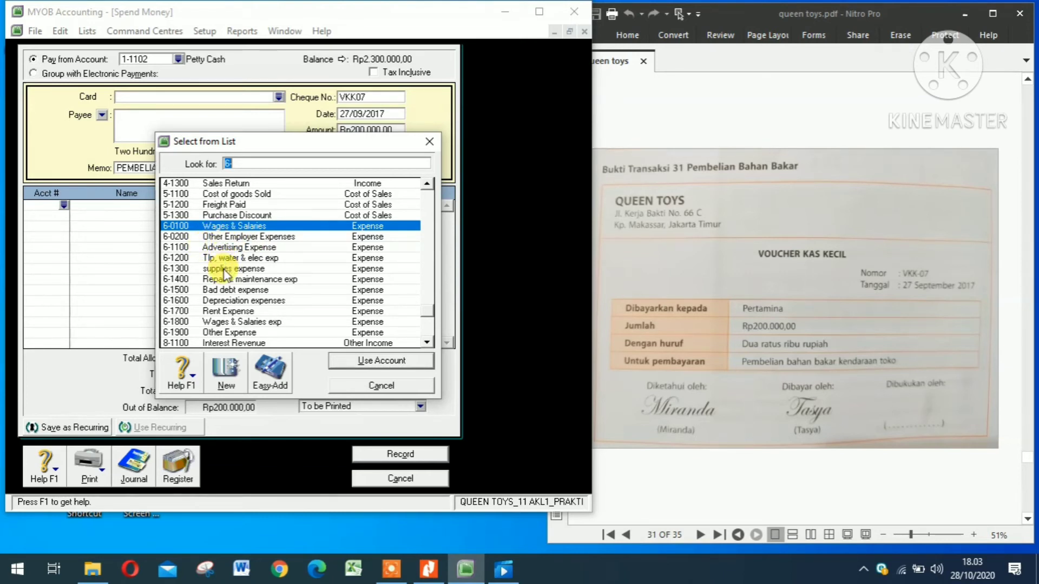
pyautogui.click(207, 333)
pyautogui.click(350, 360)
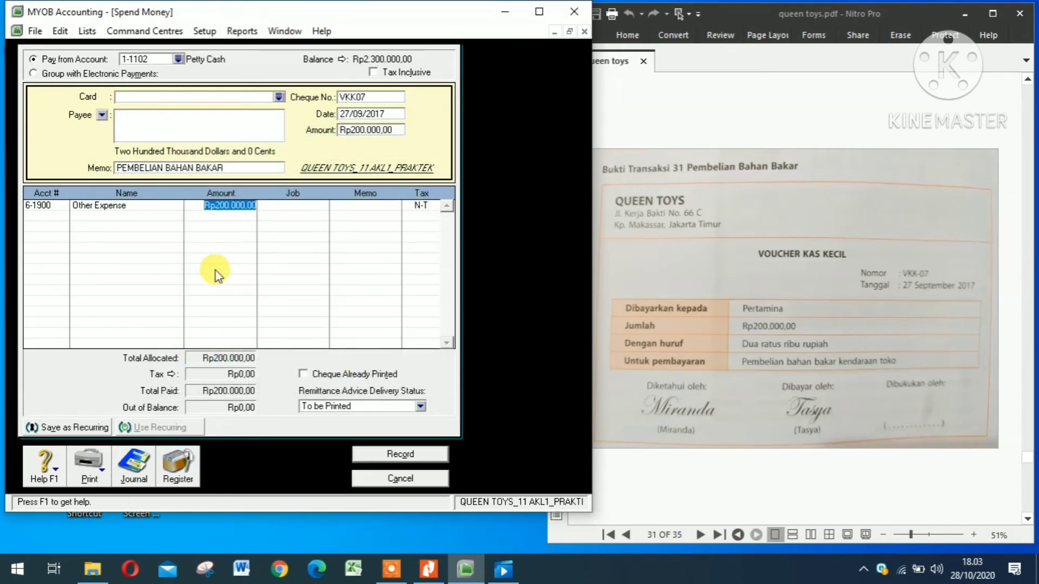
pyautogui.click(421, 454)
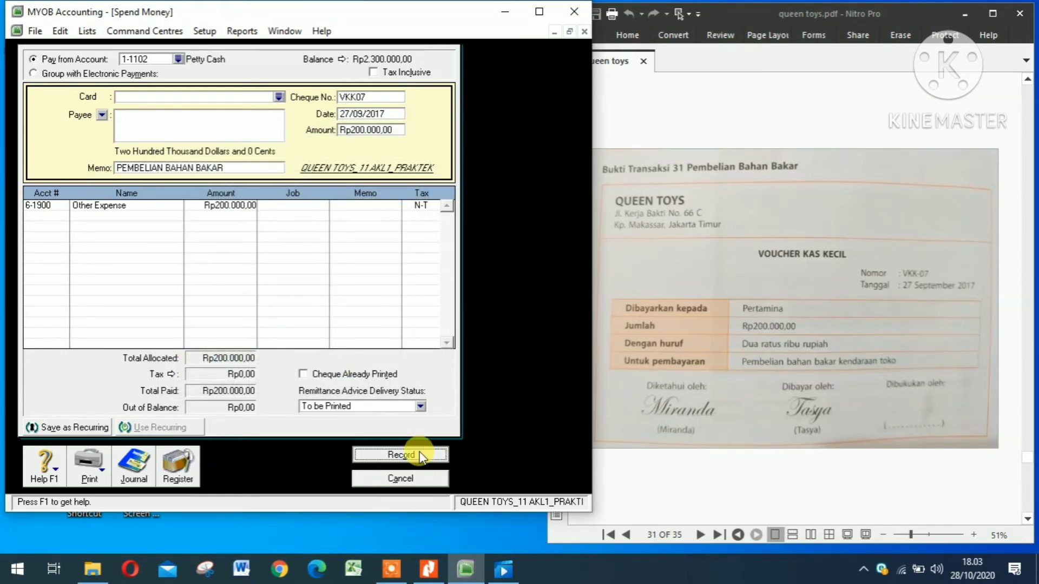
pyautogui.click(407, 477)
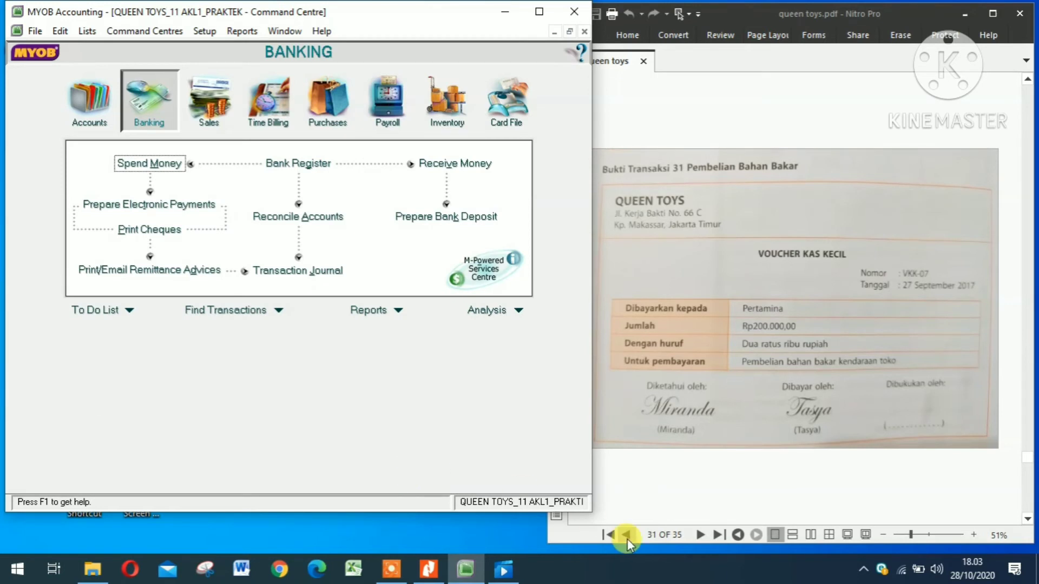
# Advance the PDF to Bukti Transaksi 32 and start a new item sale for customer PELANGGAN TUNAI.
pyautogui.click(700, 534)
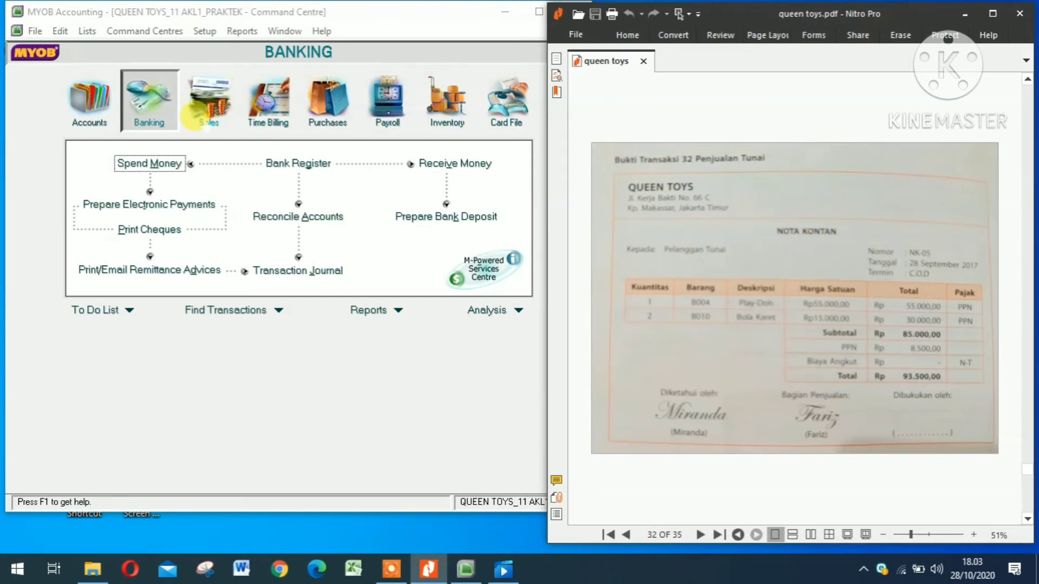
pyautogui.click(208, 103)
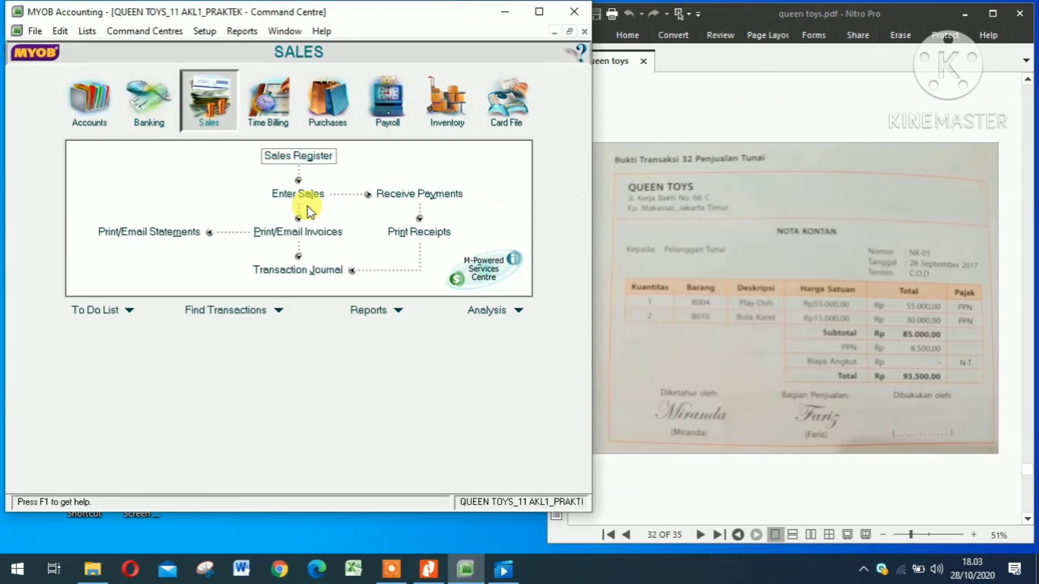
pyautogui.click(307, 207)
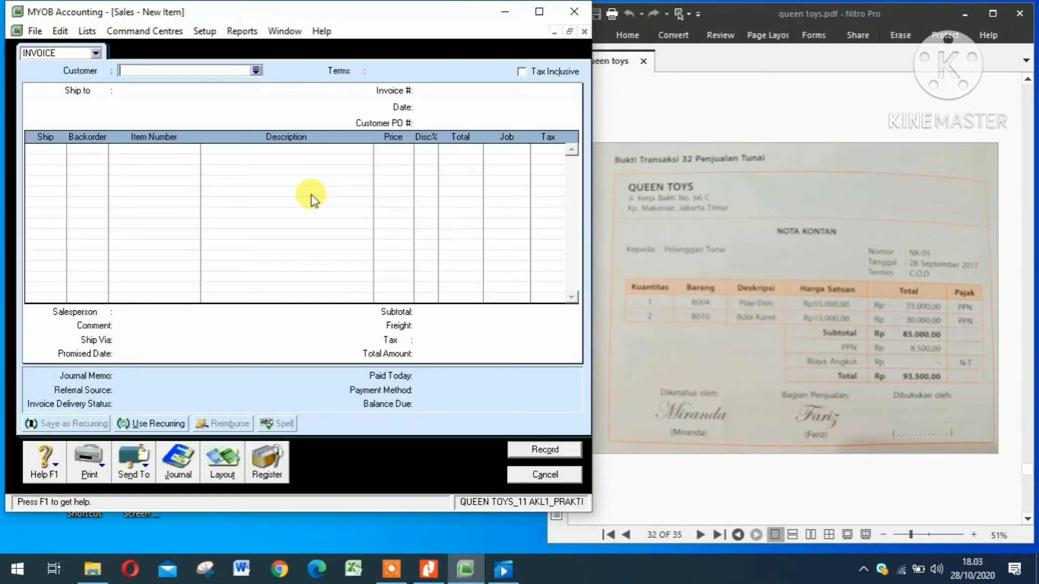
pyautogui.click(256, 70)
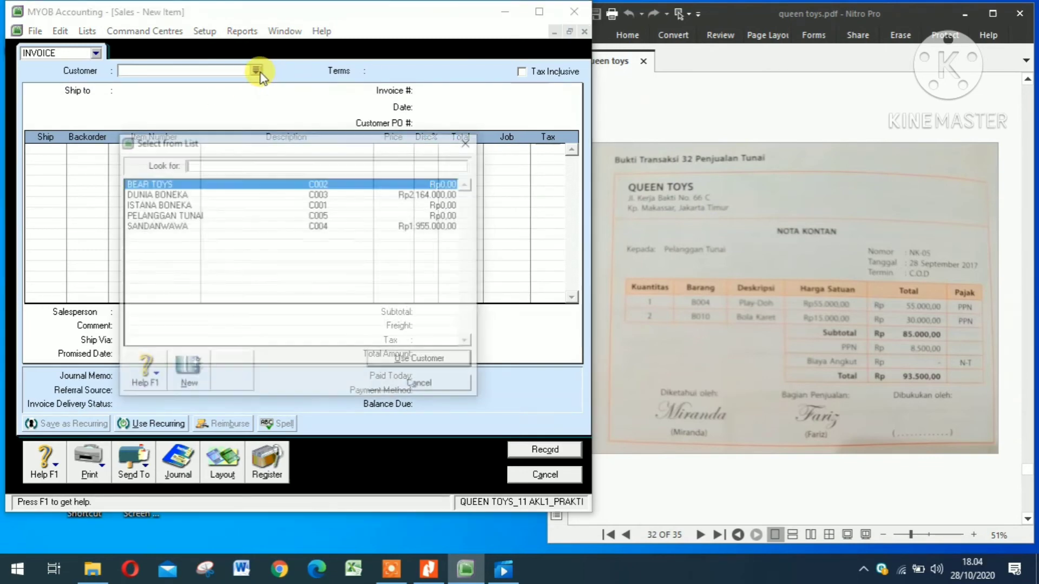
pyautogui.doubleClick(158, 216)
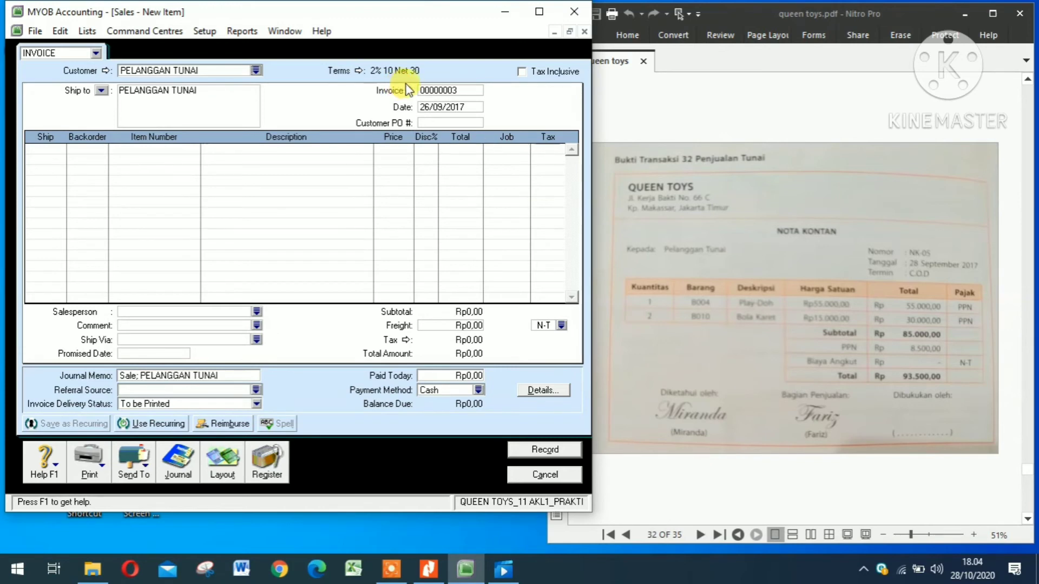
# Change the sale's credit terms so that payment is due C.O.D.
pyautogui.click(359, 71)
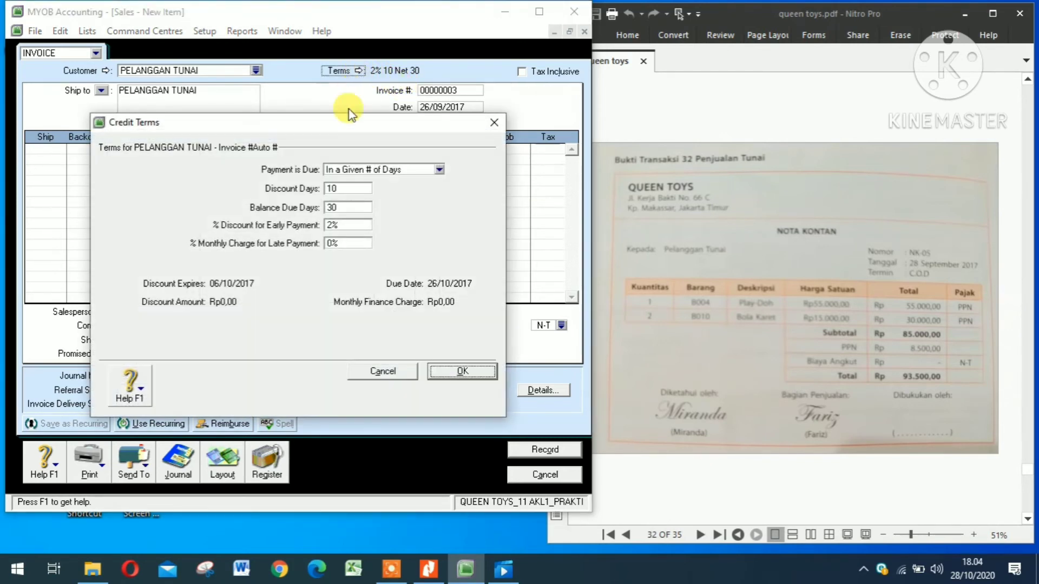
pyautogui.click(440, 170)
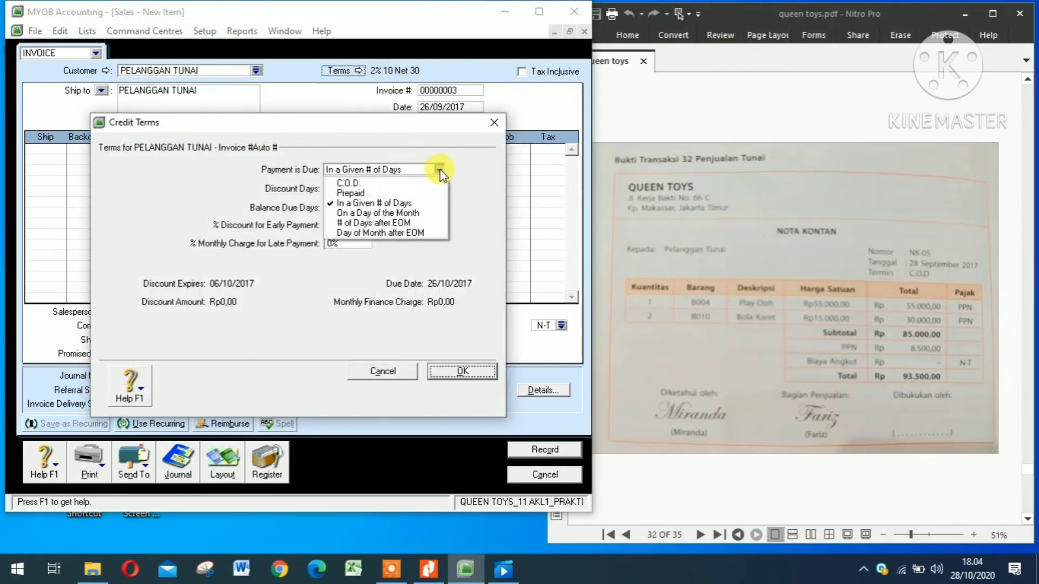
pyautogui.click(409, 184)
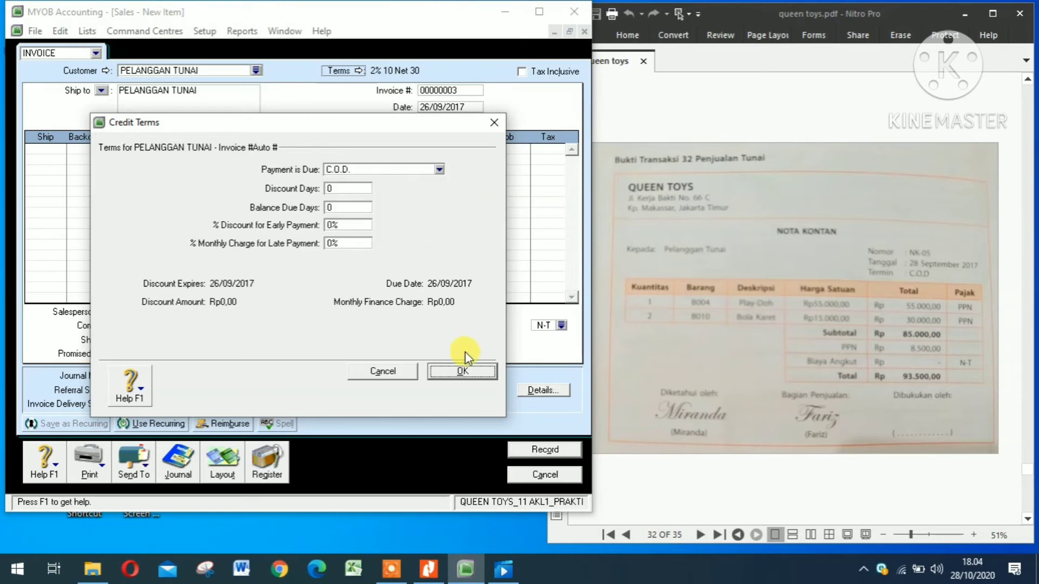
pyautogui.click(453, 371)
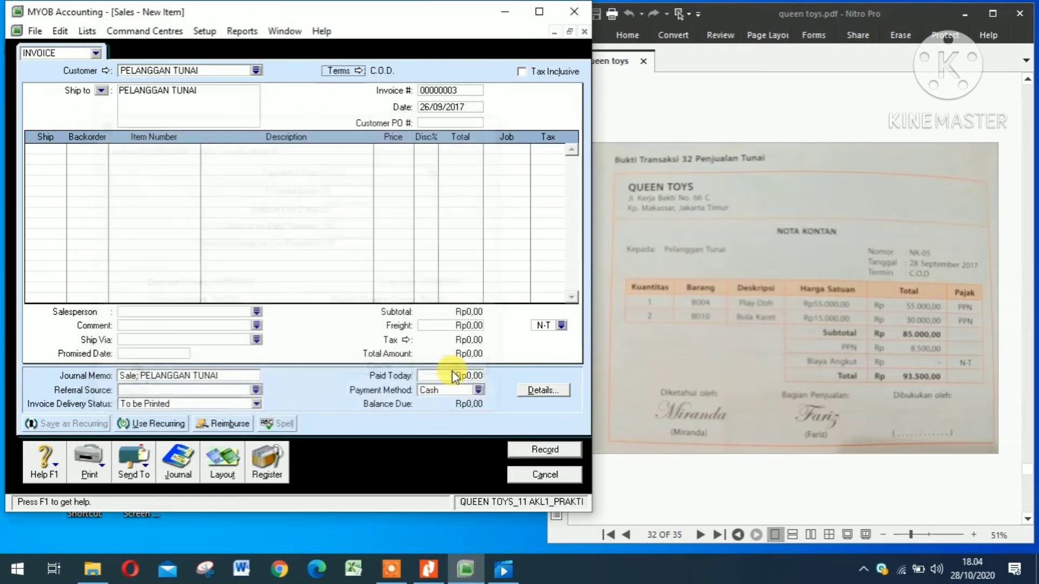
# Set the sale's invoice number to NK-05 and its date to 28/09/2017.
pyautogui.click(431, 89)
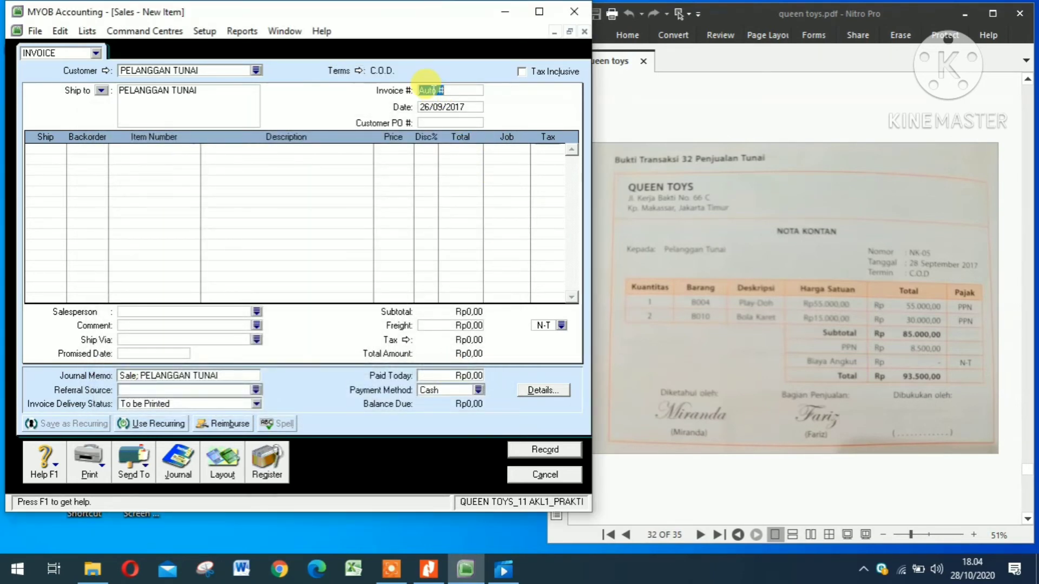
pyautogui.write('NK-05')
pyautogui.click(431, 106)
pyautogui.click(428, 107)
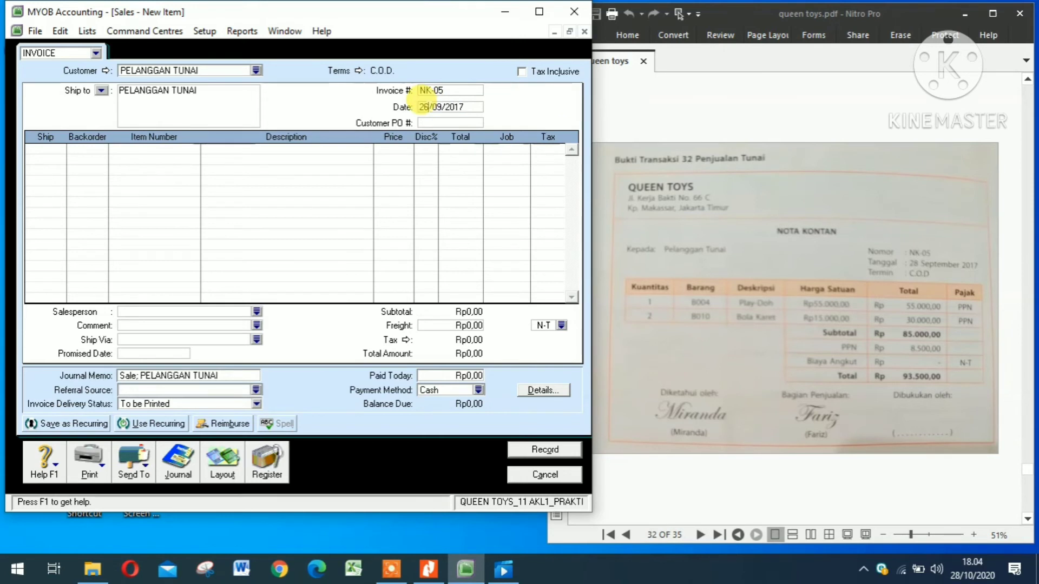
pyautogui.press('BackSpace')
pyautogui.write('8')
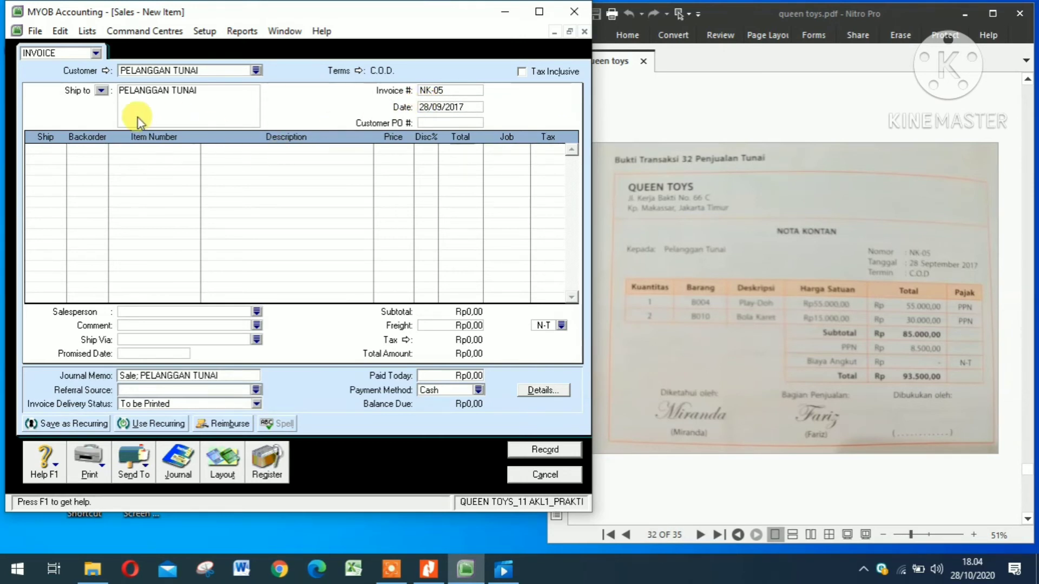
# Enter the first invoice line as 1 unit of item B004 PLAY-DOH at a price of 55.000.
pyautogui.click(45, 147)
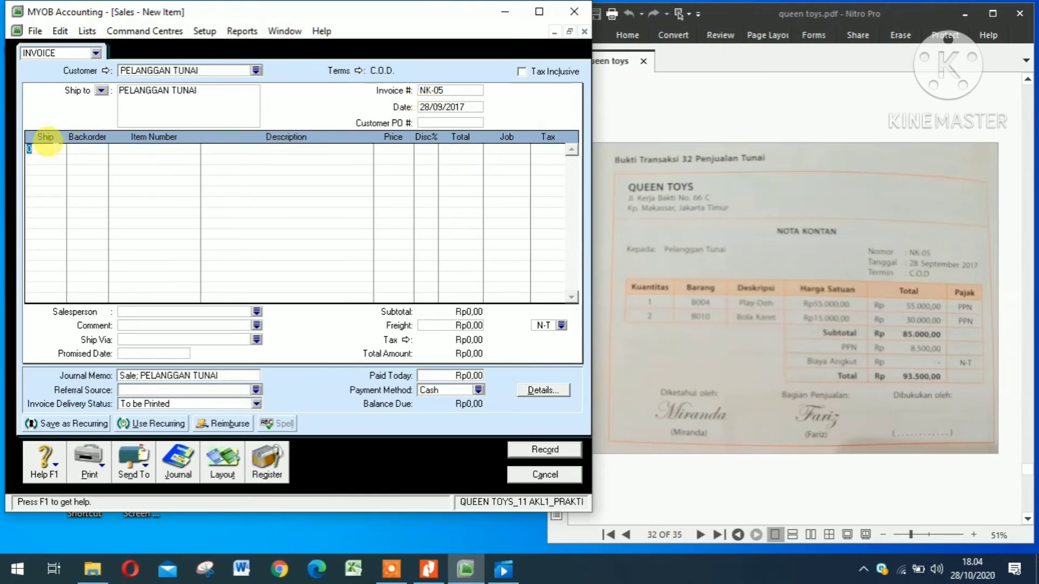
pyautogui.write('1')
pyautogui.press('Tab')
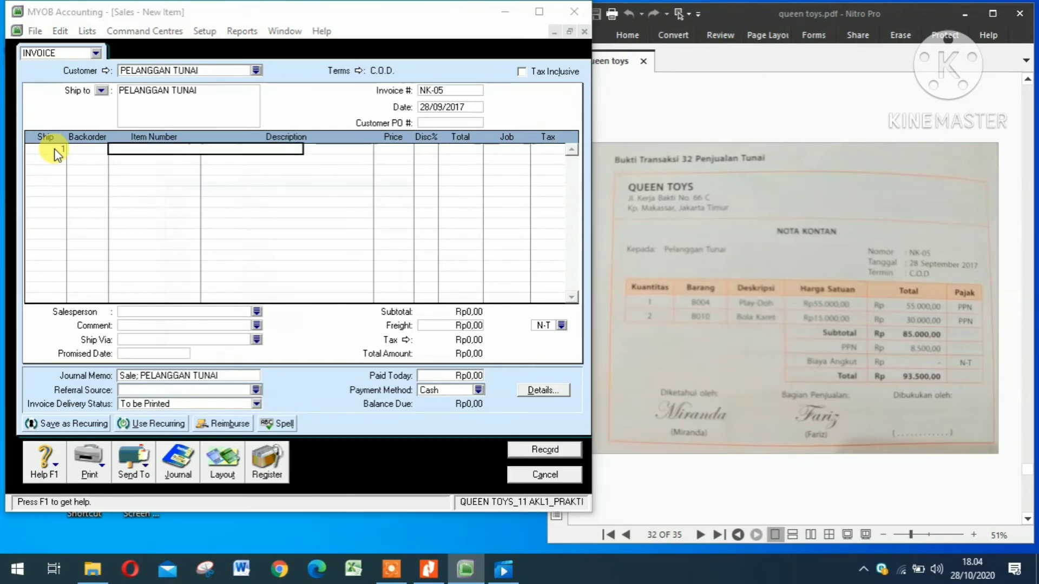
pyautogui.press('Tab')
pyautogui.doubleClick(226, 216)
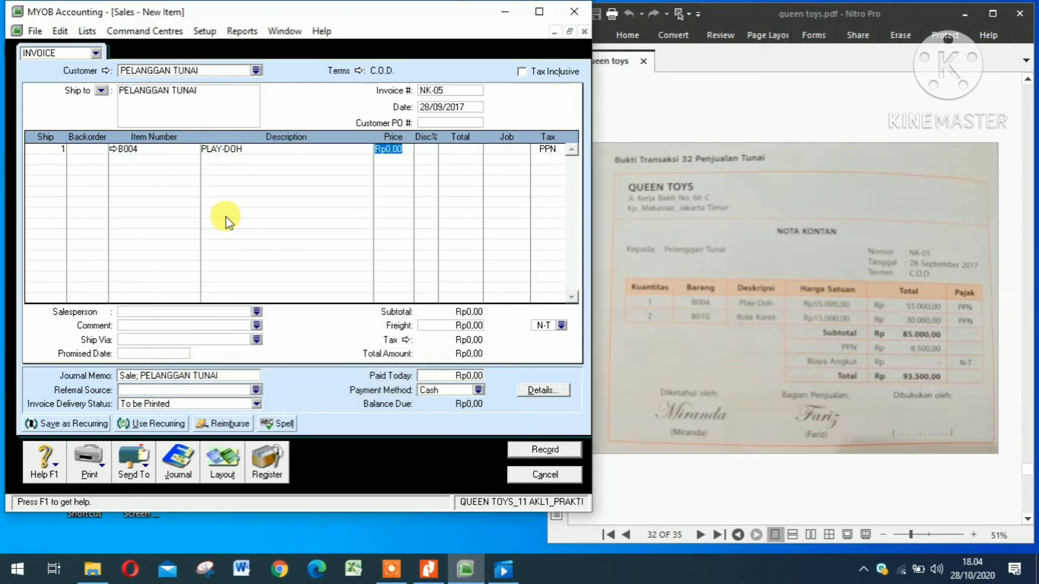
pyautogui.write('550')
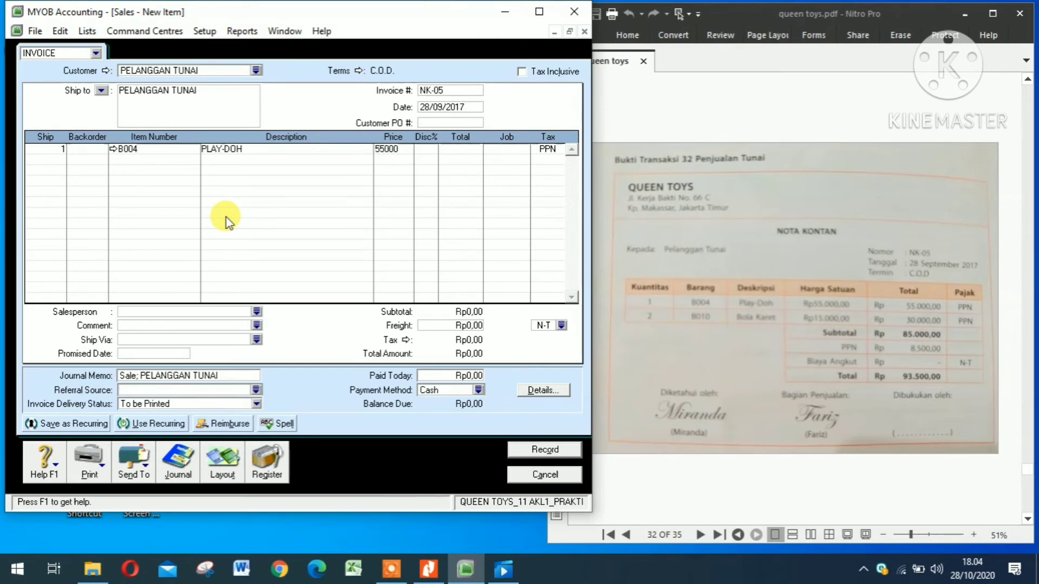
pyautogui.press('Tab')
# Enter a second invoice line as 2 units of item B004 PLAY-DOH at a price of 15.000.
pyautogui.click(56, 159)
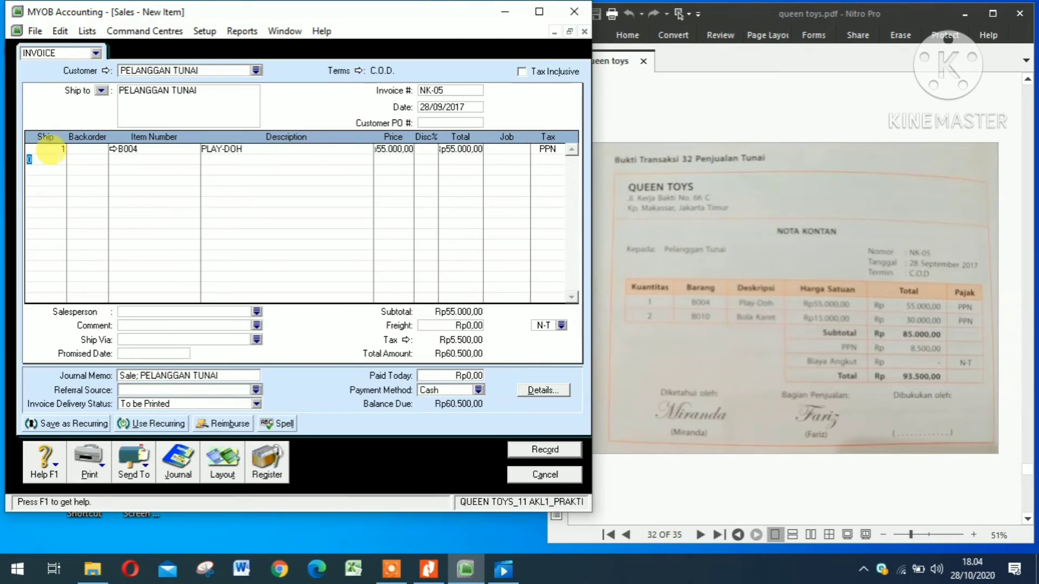
pyautogui.write('2')
pyautogui.press('Tab')
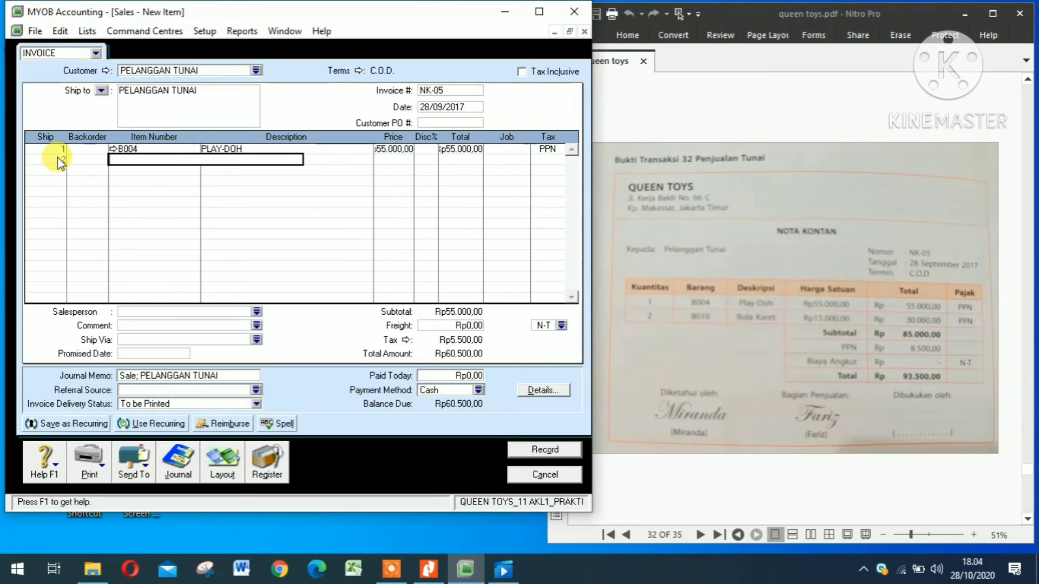
pyautogui.press('Tab')
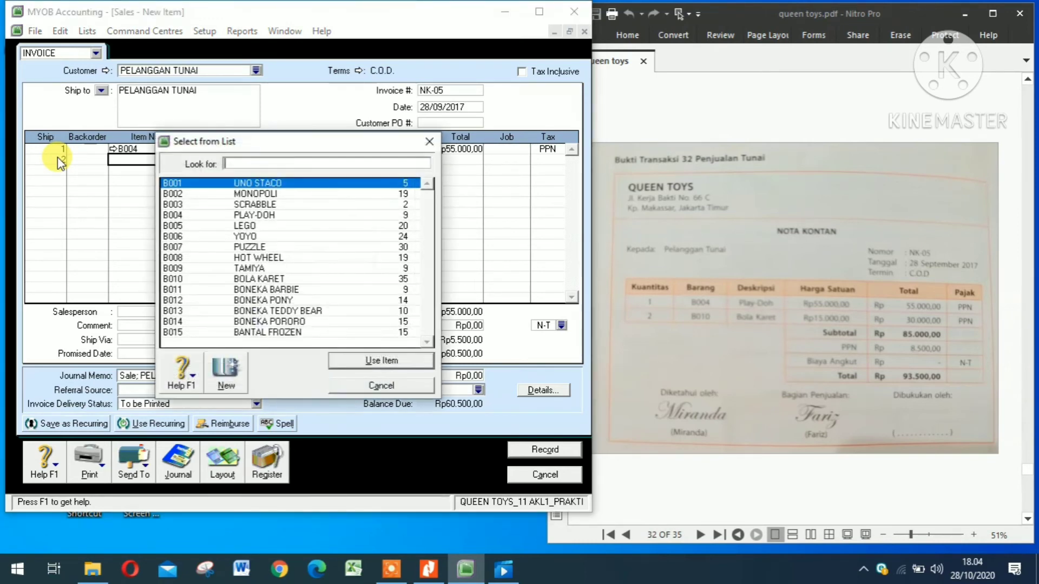
pyautogui.doubleClick(258, 218)
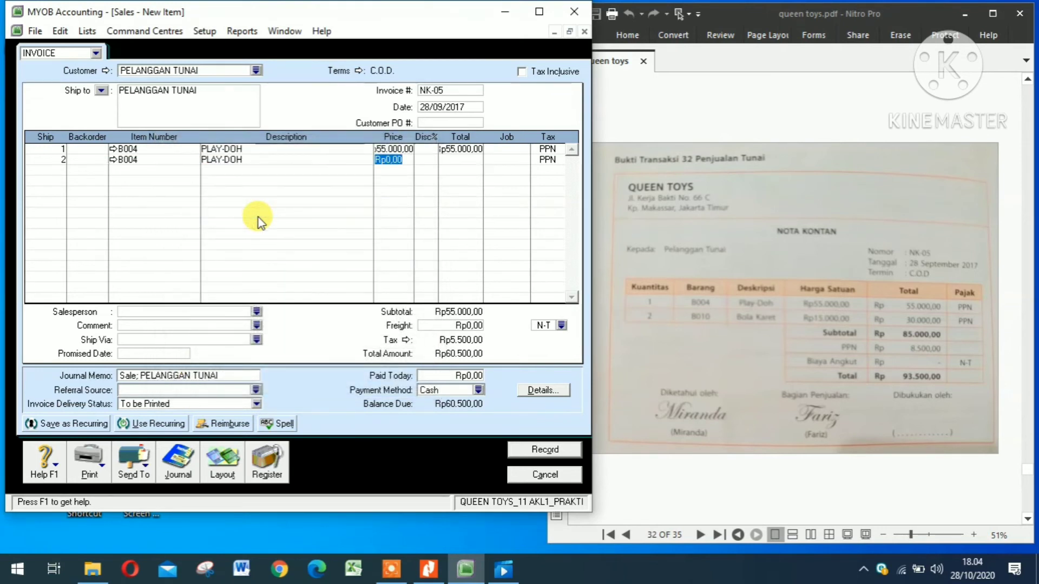
pyautogui.write('15.')
pyautogui.write('000')
pyautogui.press('Tab')
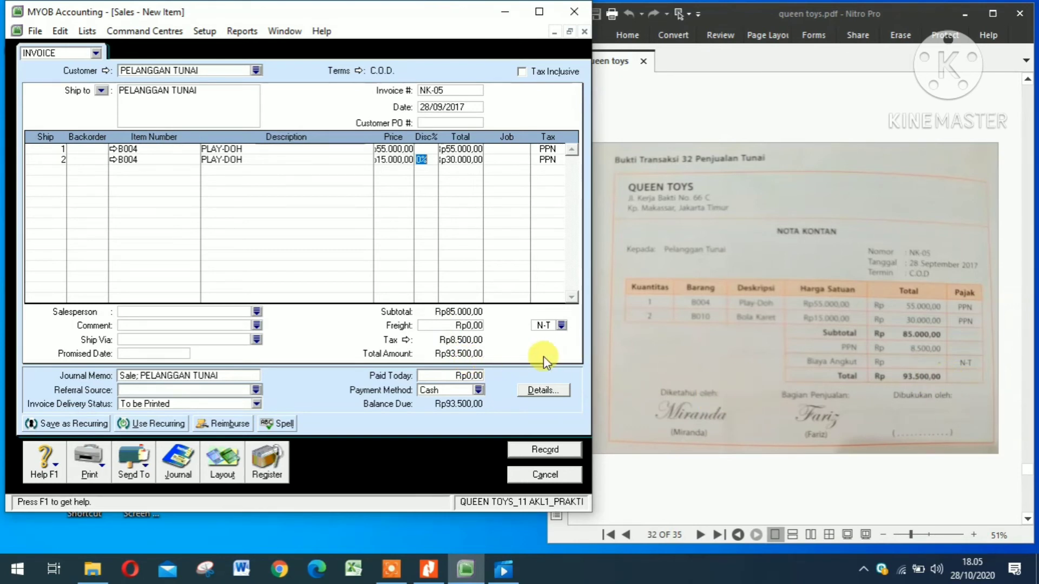
# Enter 93500 as the amount paid today on the cash sale and record the invoice.
pyautogui.click(427, 375)
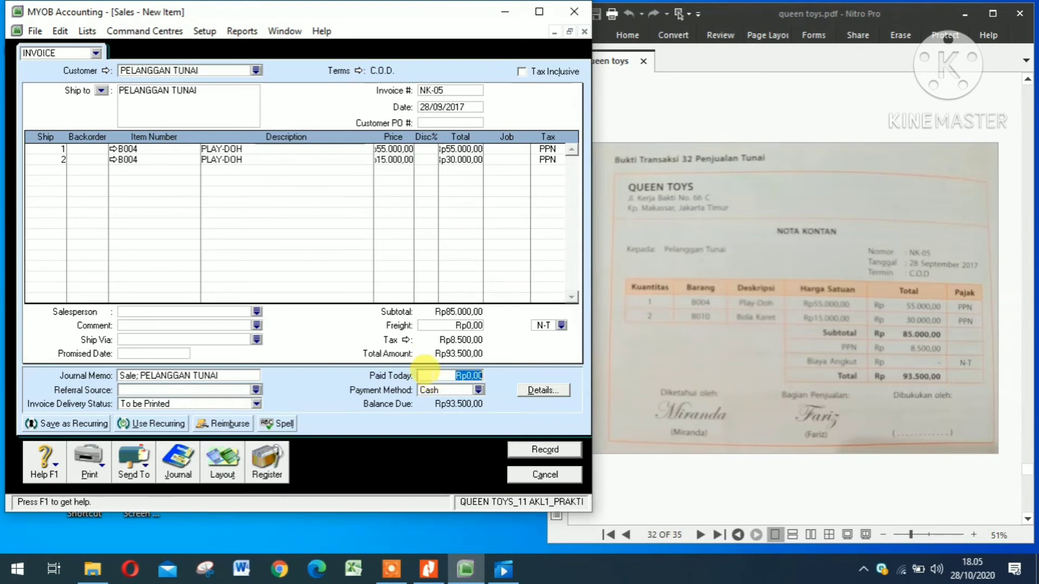
pyautogui.write('93500')
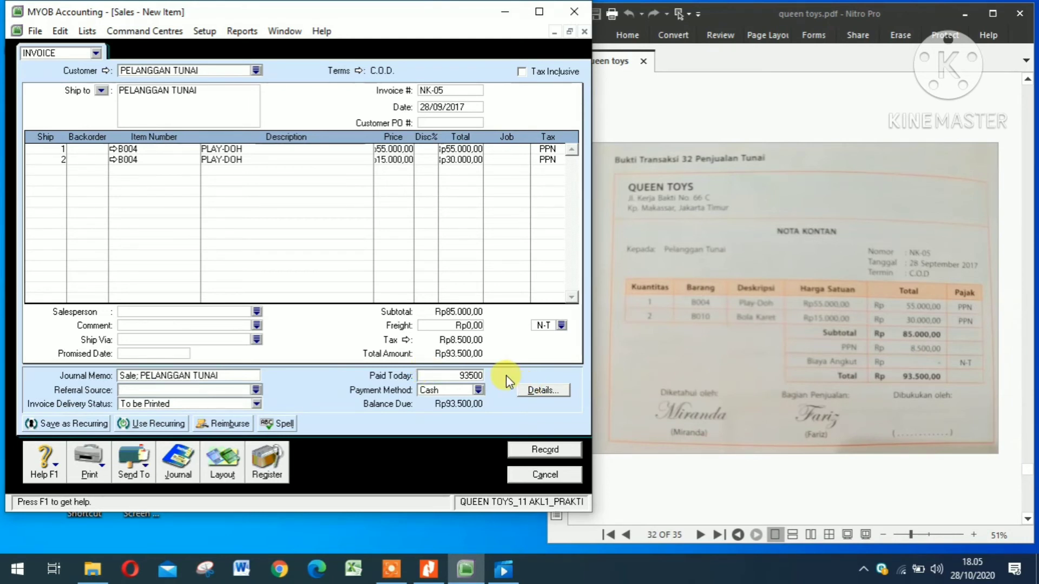
pyautogui.click(525, 448)
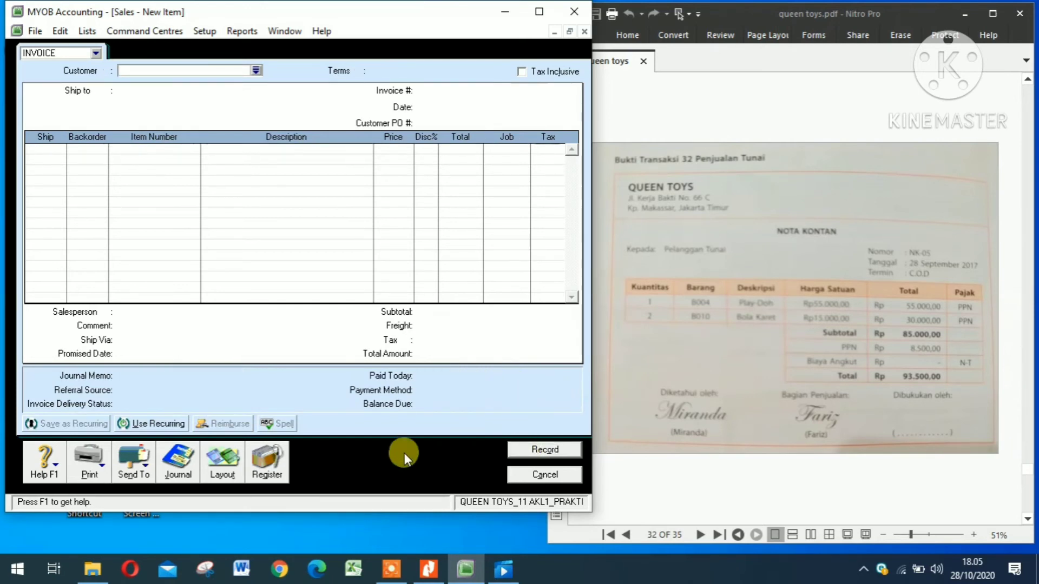
# Review the latest entries in the transaction journal across all transaction types, then close the journal.
pyautogui.click(174, 472)
pyautogui.scroll(-15, 492, 410)
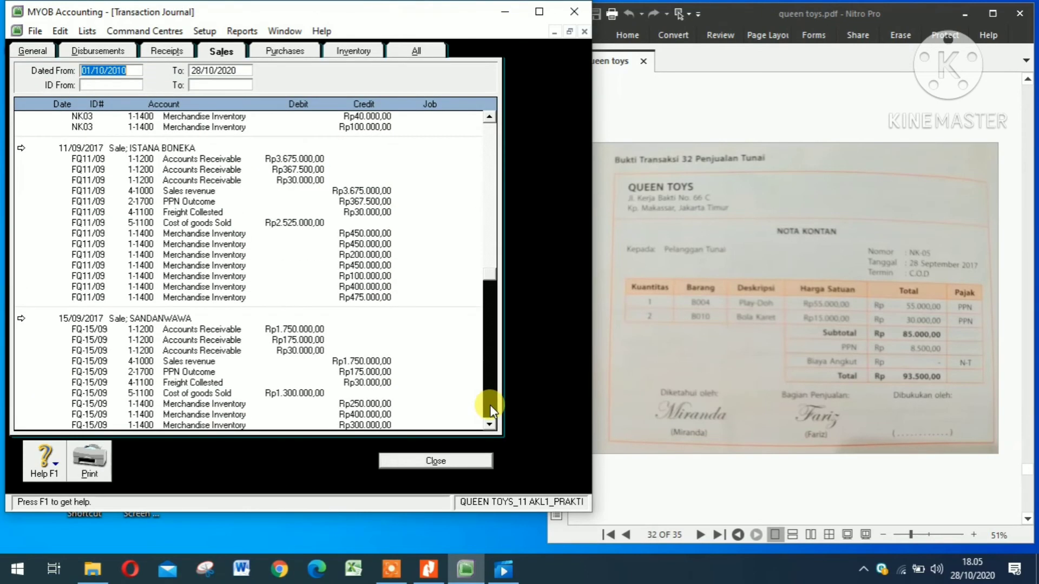
pyautogui.click(416, 52)
pyautogui.scroll(-10, 492, 415)
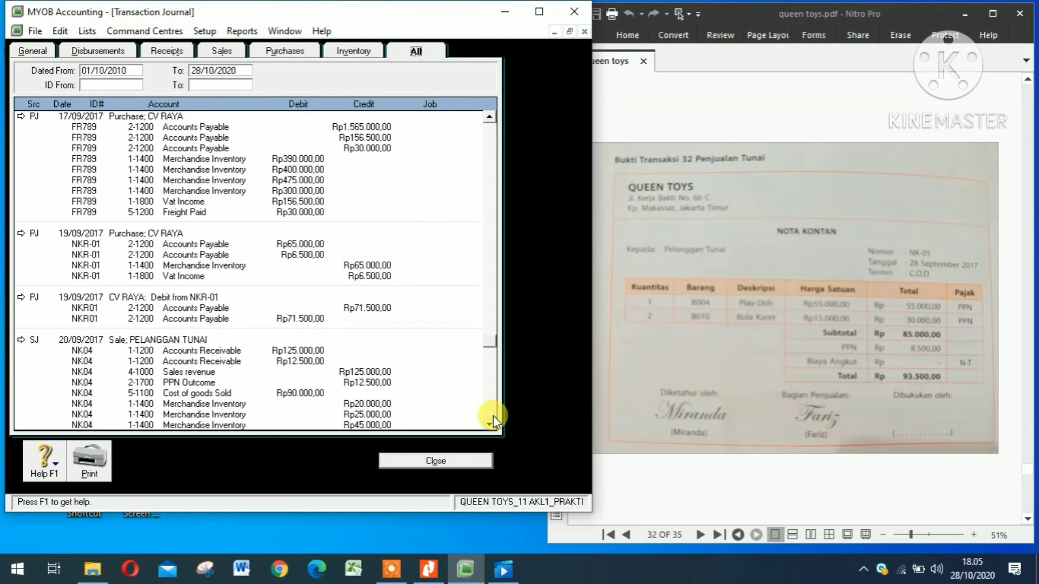
pyautogui.scroll(-15, 492, 416)
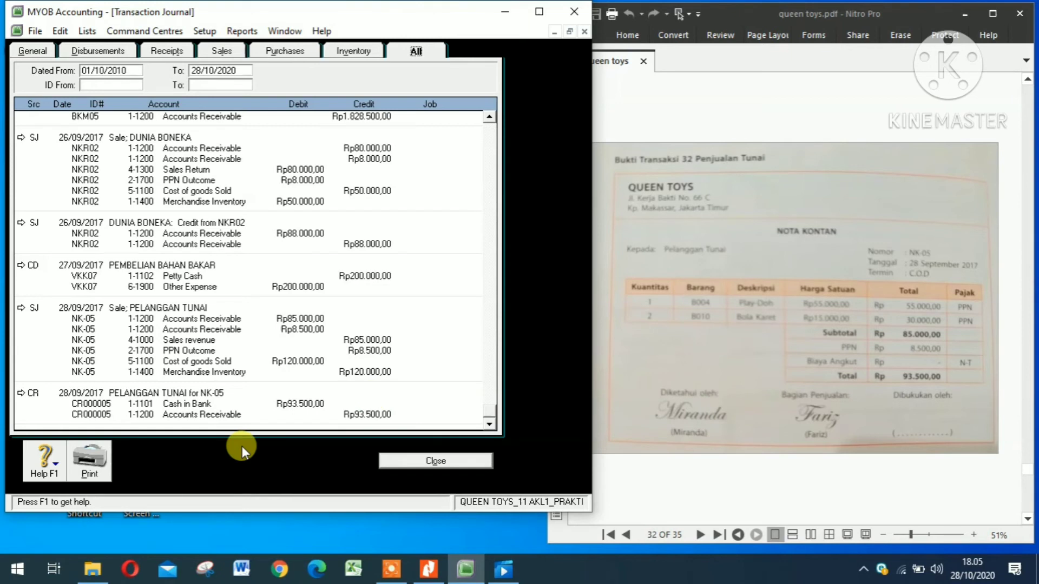
pyautogui.click(392, 460)
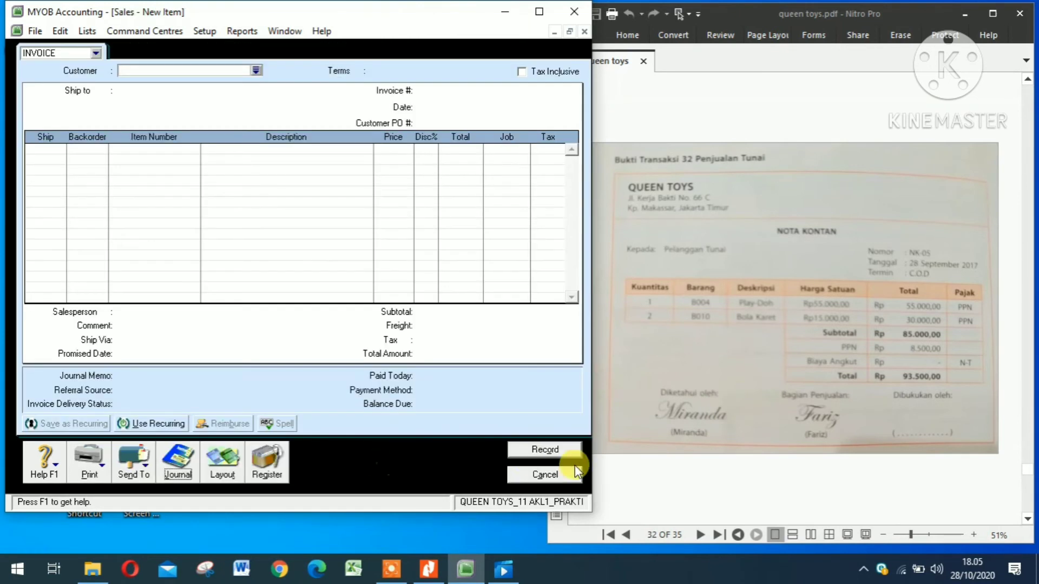
# Bring up Bukti Transaksi 33 in the PDF, close the sales form and start a received payment for customer SANDANWAWA.
pyautogui.click(701, 535)
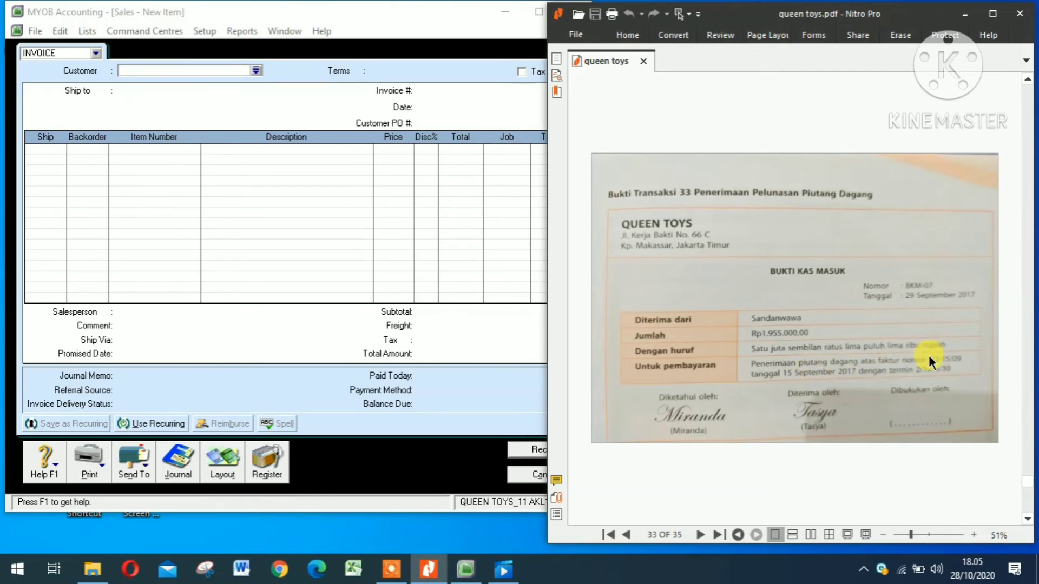
pyautogui.click(440, 459)
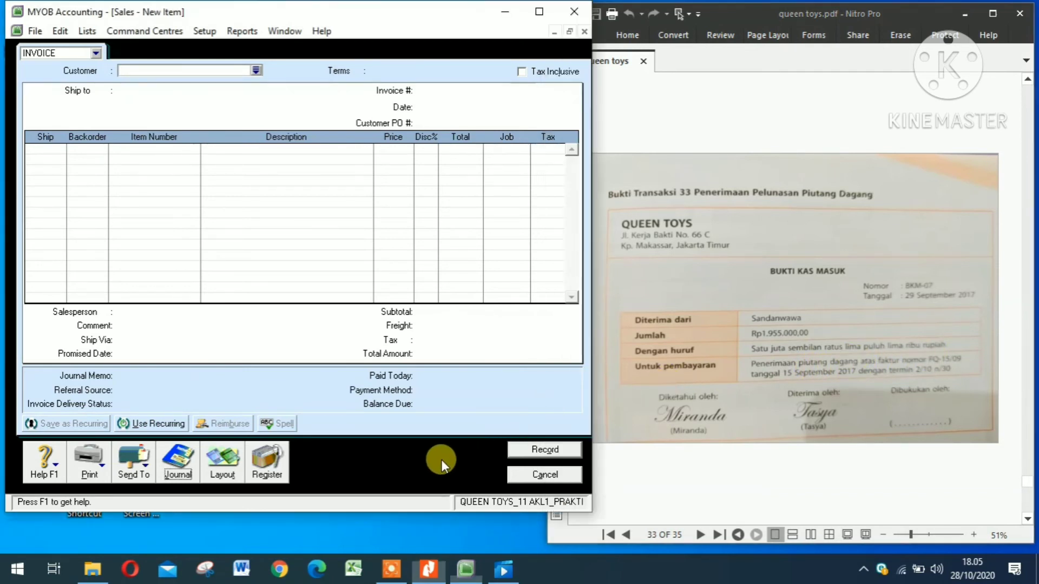
pyautogui.click(560, 479)
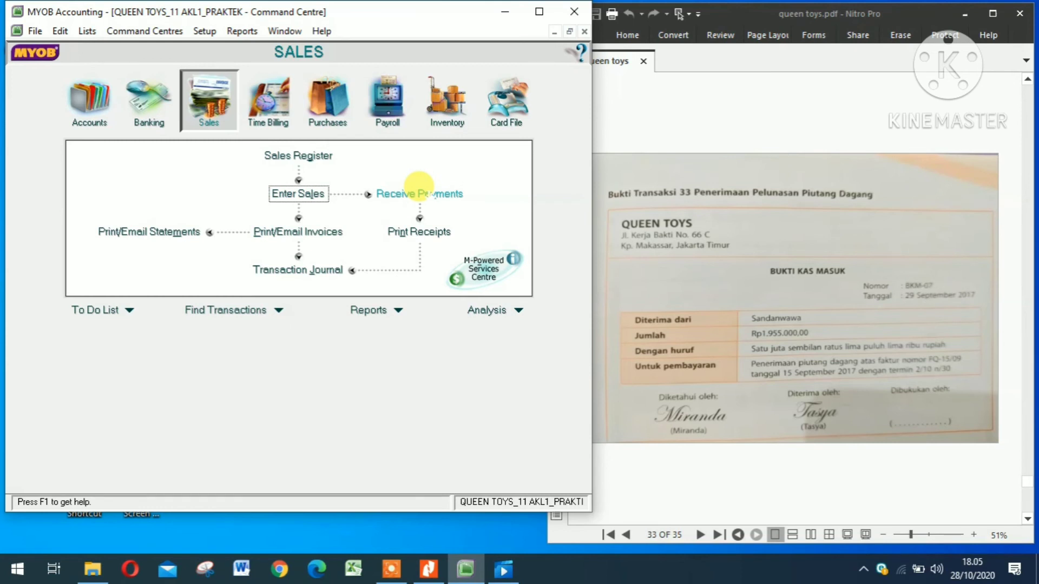
pyautogui.click(419, 190)
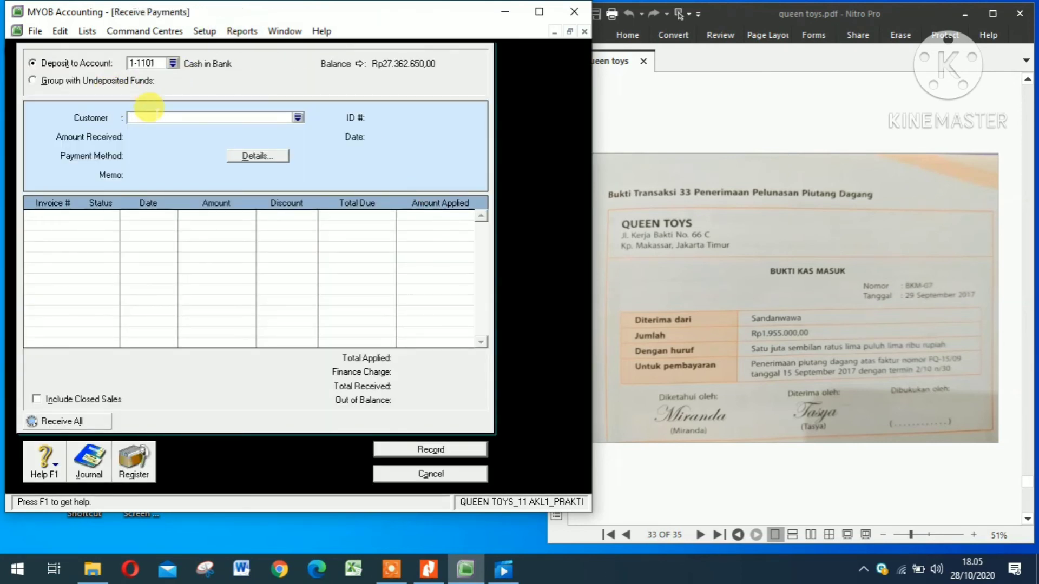
pyautogui.click(298, 118)
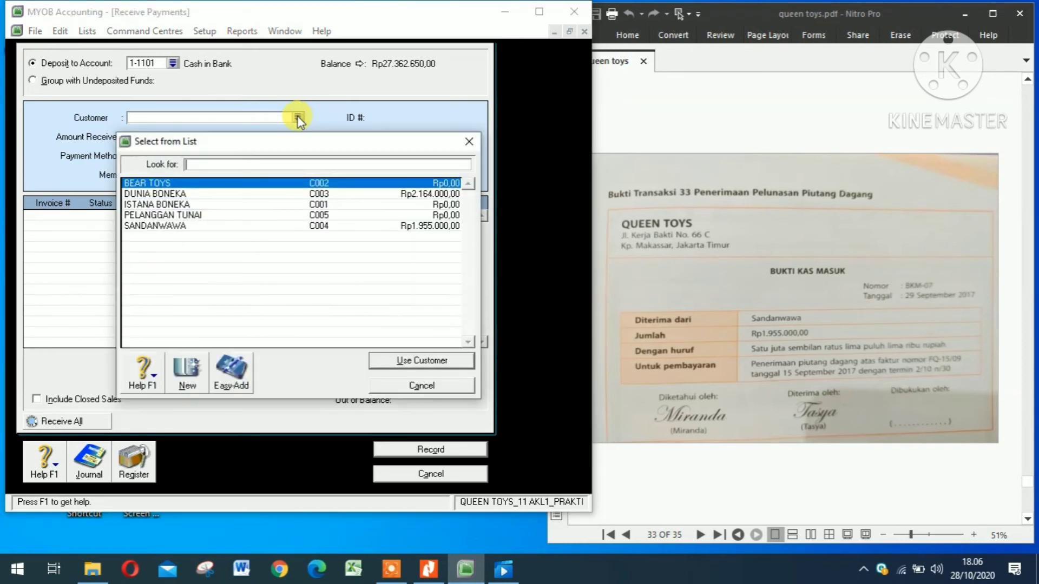
pyautogui.doubleClick(185, 226)
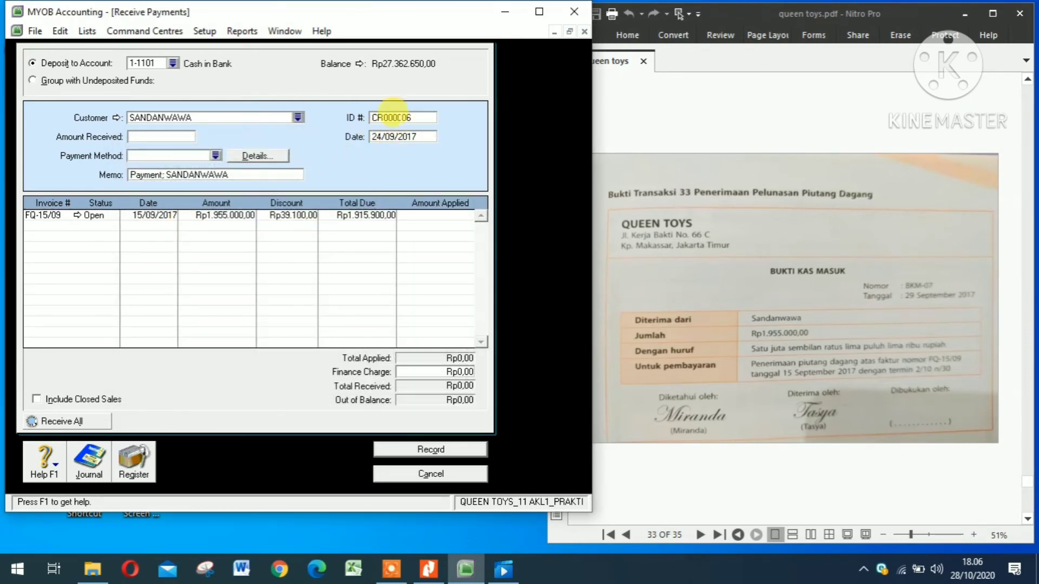
# Set the received payment's ID to BKM07 and its date to 29/09/2017.
pyautogui.click(392, 117)
pyautogui.write('BK')
pyautogui.write('M07')
pyautogui.write('29/09/2017')
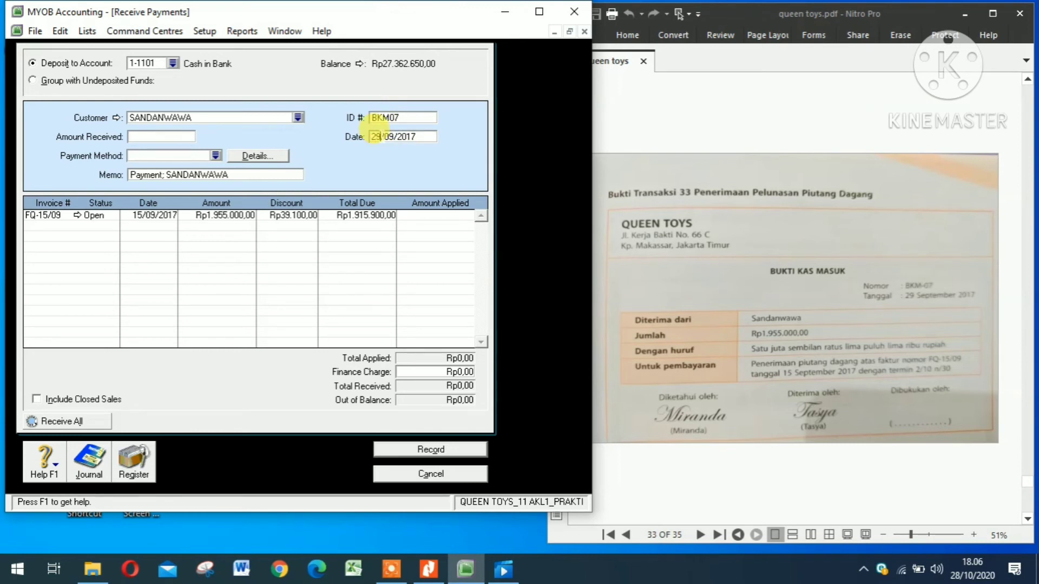
# Enter 1955000 as the amount received, apply it to invoice FQ-15/09, then record the payment and close the form.
pyautogui.click(168, 137)
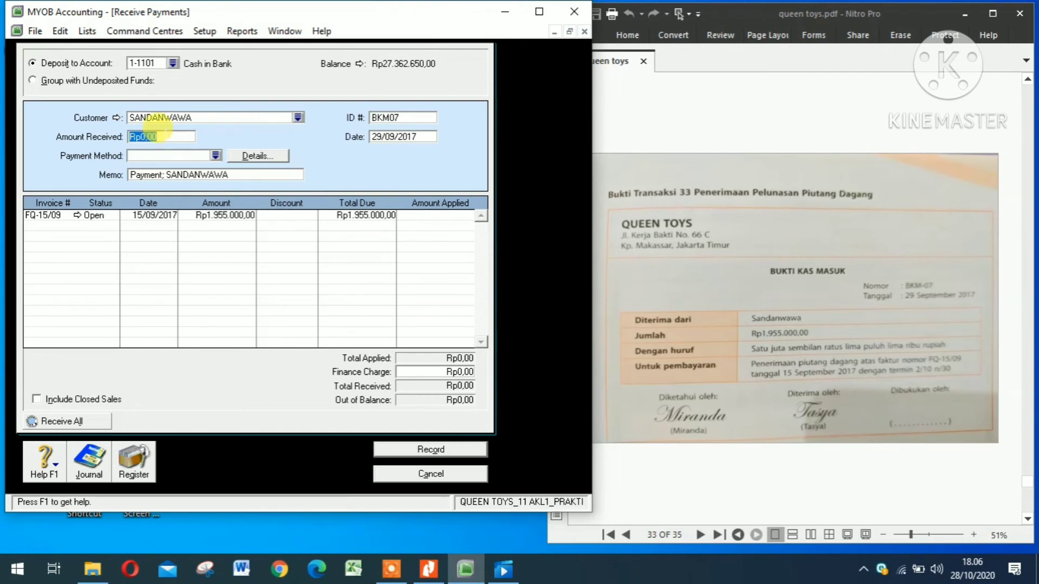
pyautogui.write('1955000')
pyautogui.click(433, 214)
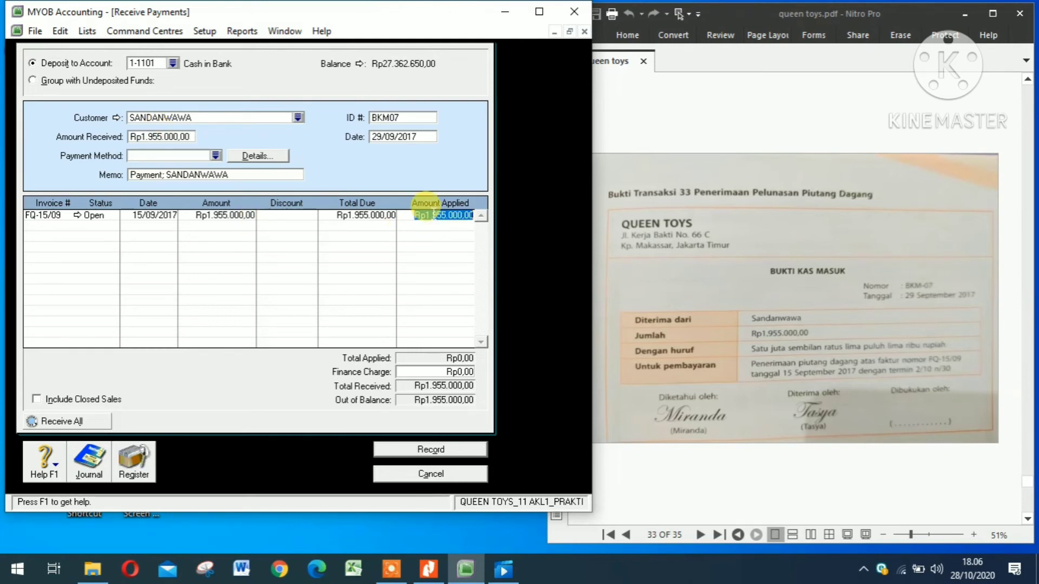
pyautogui.press('Tab')
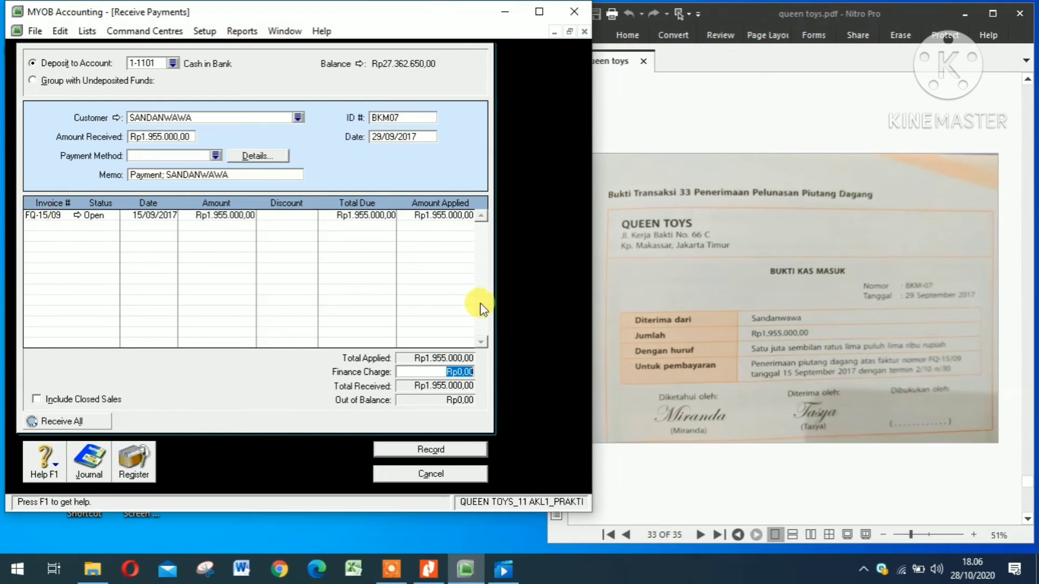
pyautogui.click(387, 449)
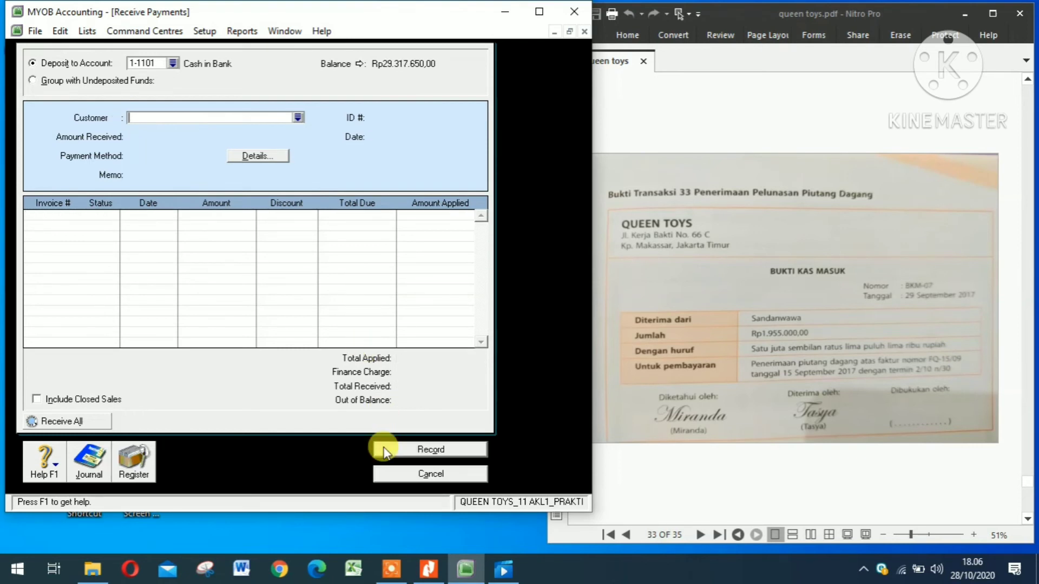
pyautogui.click(394, 474)
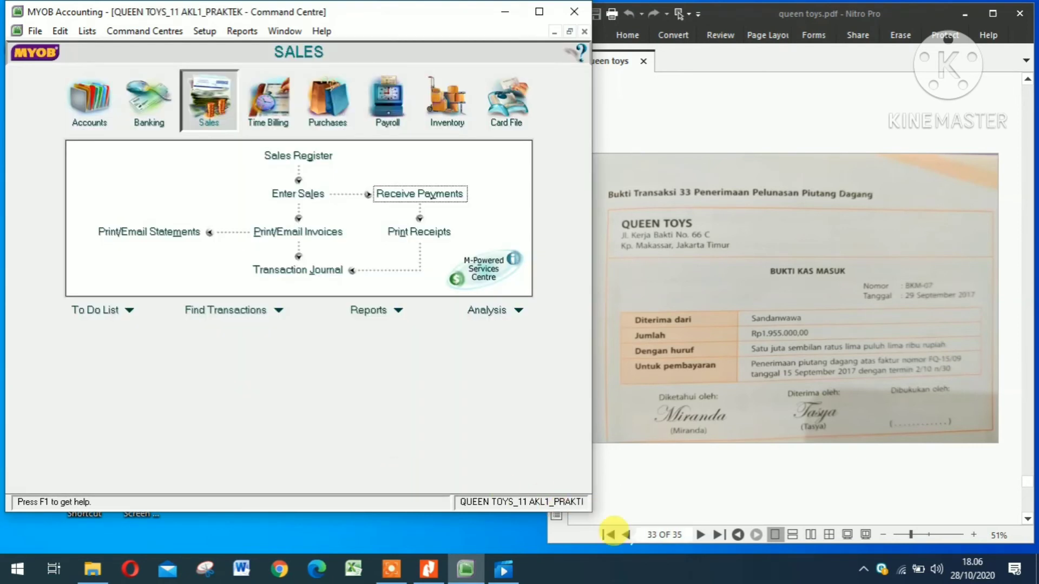
# Bring up Bukti Transaksi 34 in the PDF and start a bill payment to supplier CV RAYA.
pyautogui.click(694, 537)
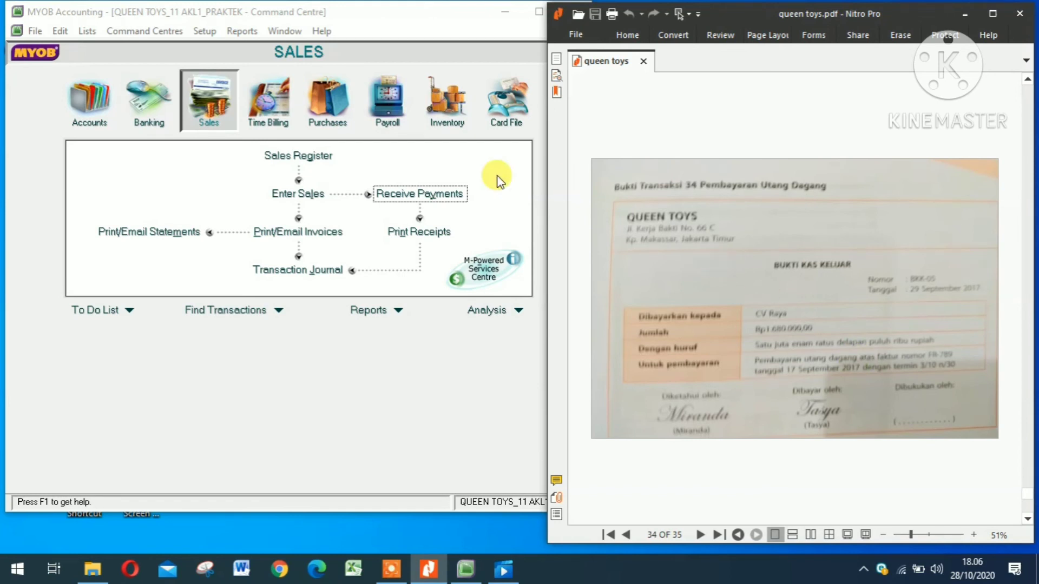
pyautogui.click(327, 122)
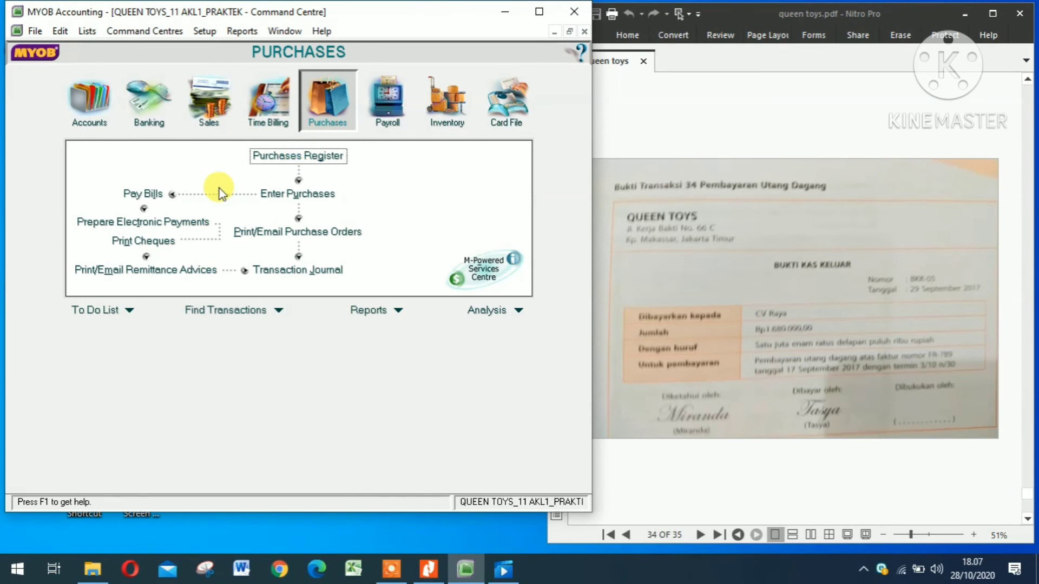
pyautogui.click(132, 192)
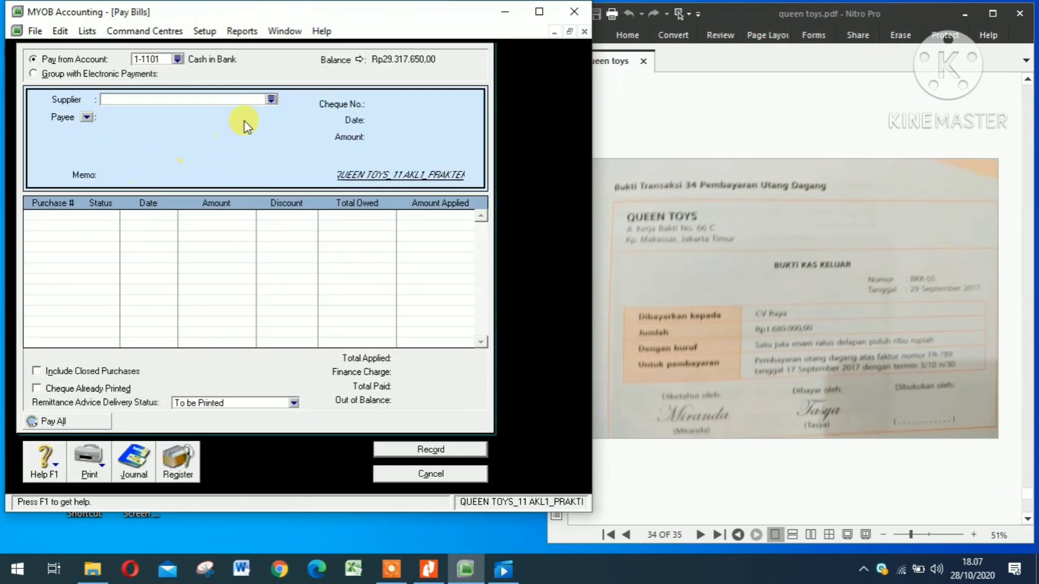
pyautogui.click(272, 99)
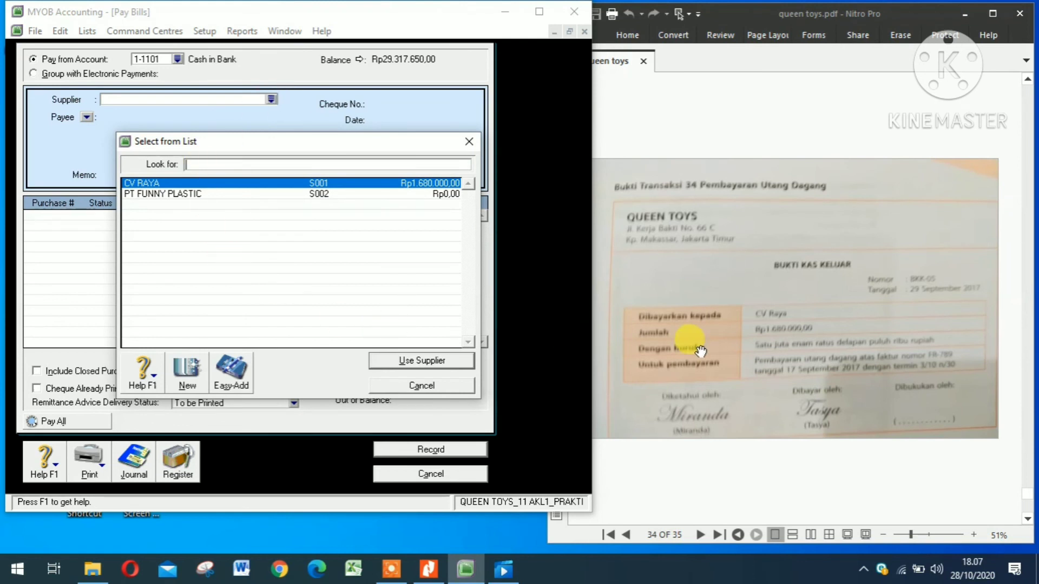
pyautogui.click(421, 359)
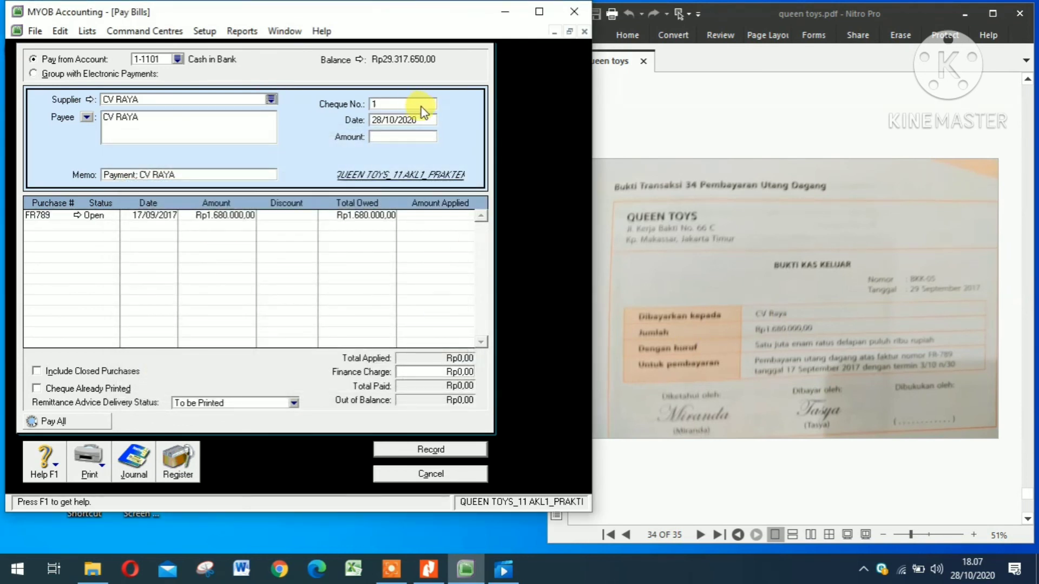
# Set the bill payment's cheque number to BKK05 and its date to 29/09/2017.
pyautogui.click(411, 103)
pyautogui.write('BKK')
pyautogui.write('05')
pyautogui.write('29/10/2020')
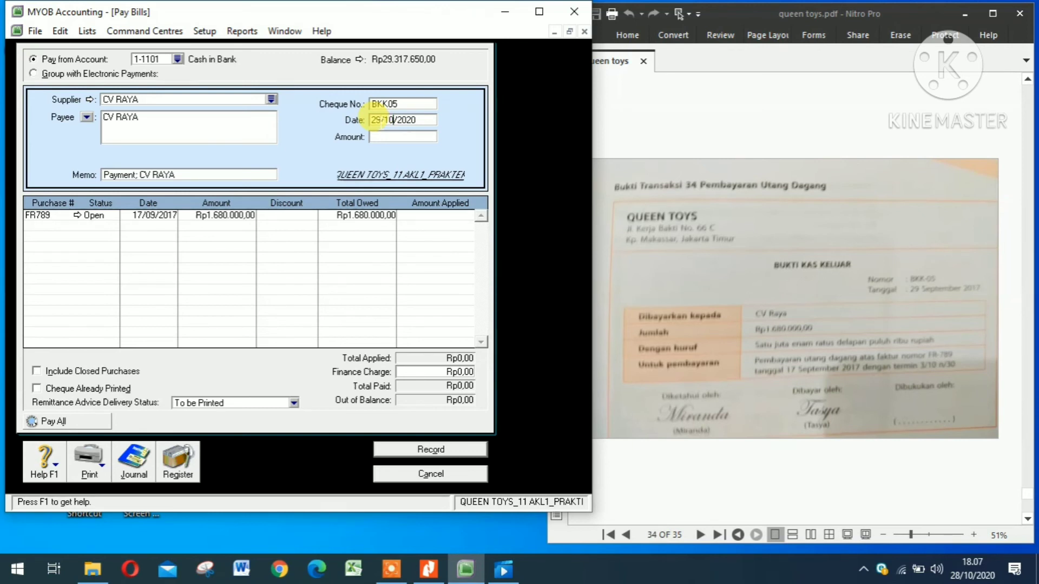
pyautogui.press('BackSpace')
pyautogui.press('BackSpace')
pyautogui.write('09')
pyautogui.press('BackSpace')
pyautogui.press('BackSpace')
pyautogui.write('1717')
# Enter 1.680.000 as the payment amount, apply it to purchase FR789, then record the payment and close the form.
pyautogui.press('BackSpace')
pyautogui.write('6')
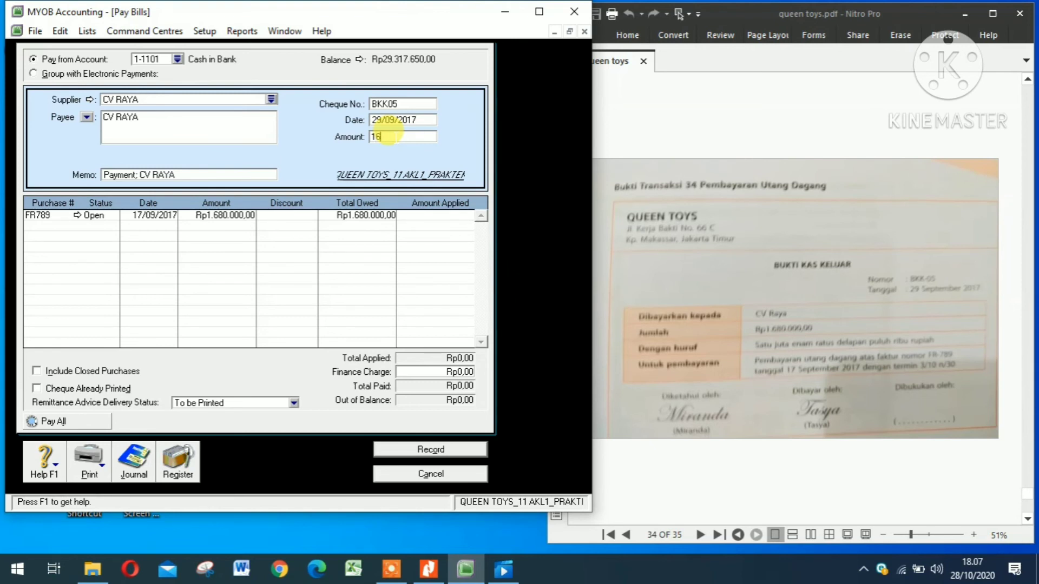
pyautogui.write('80000')
pyautogui.press('Tab')
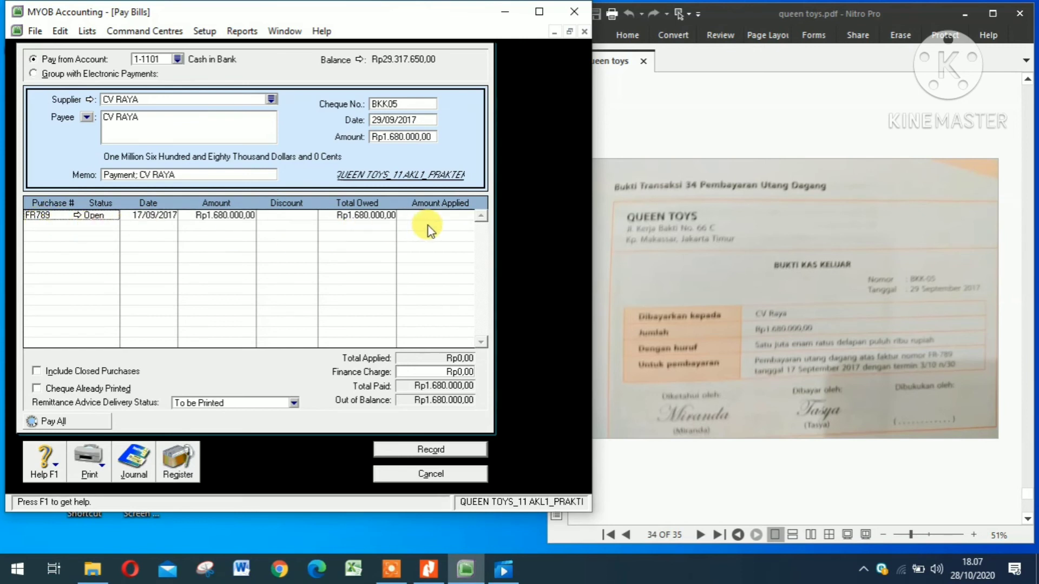
pyautogui.click(439, 216)
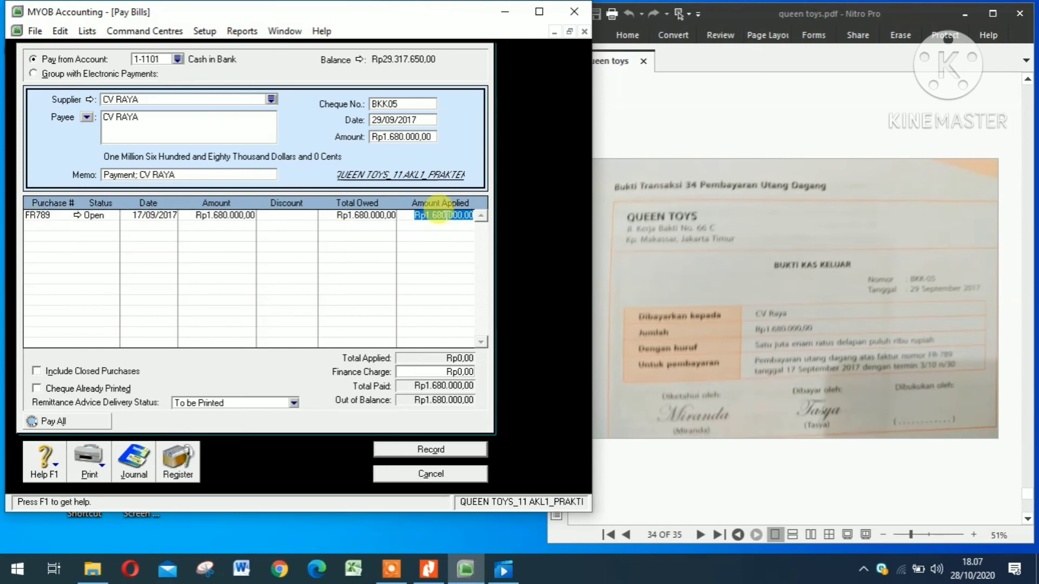
pyautogui.press('Tab')
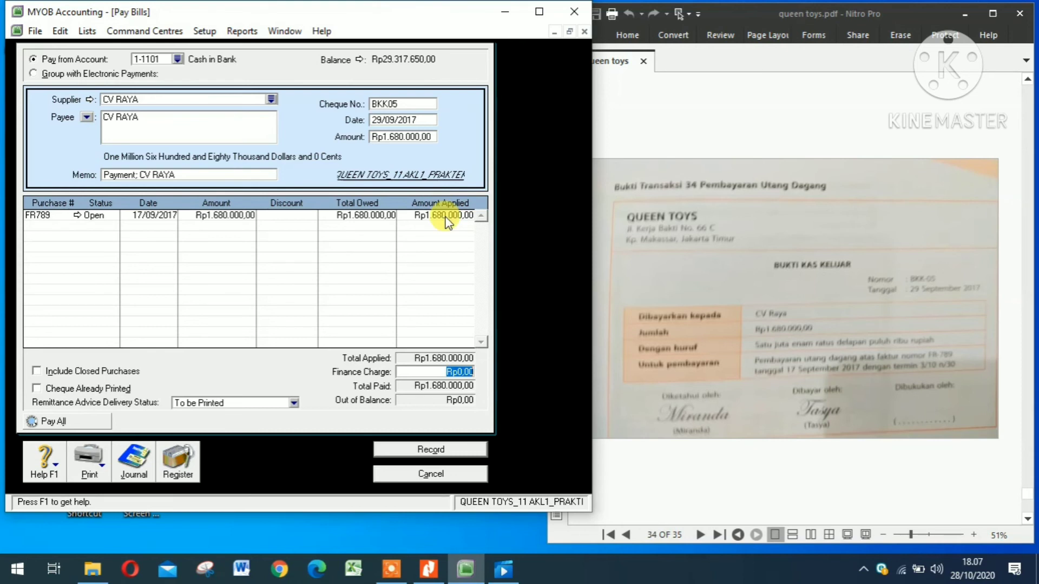
pyautogui.click(416, 451)
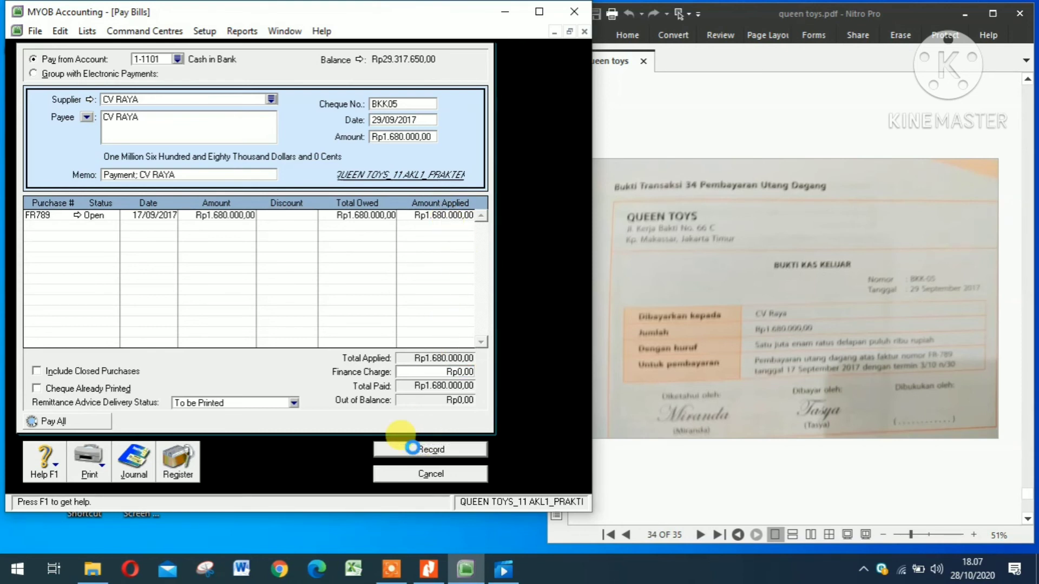
pyautogui.click(414, 475)
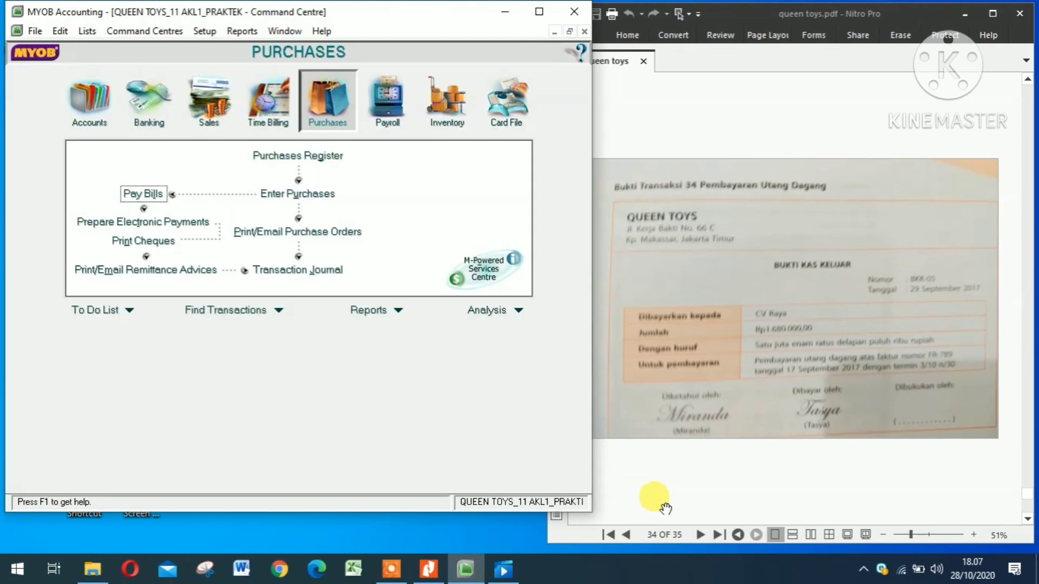
# Bring up Bukti Transaksi 35 in the PDF and start a Spend Money entry paid from account 1-1101 Cash in Bank.
pyautogui.click(696, 537)
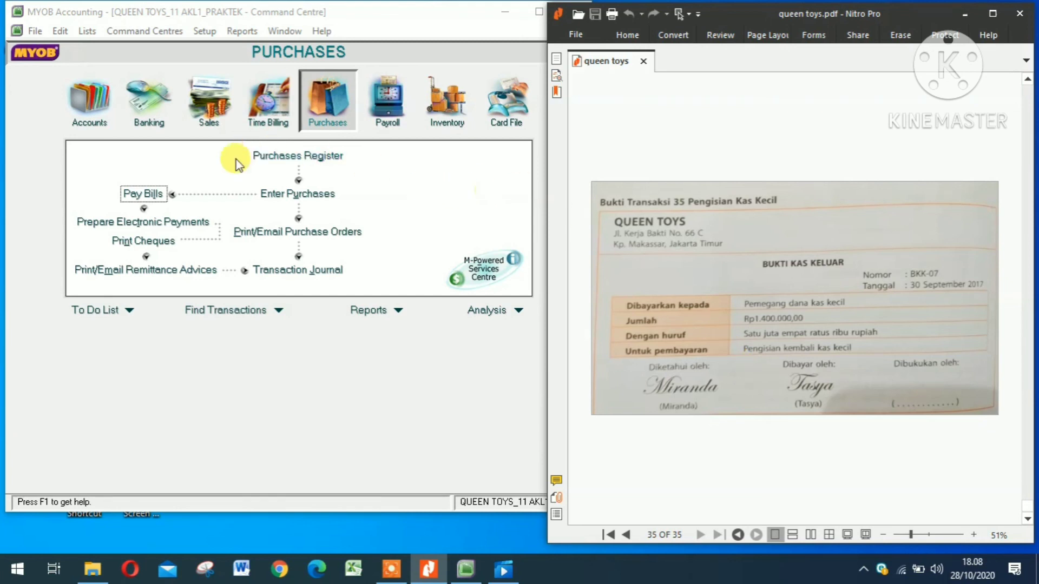
pyautogui.click(148, 111)
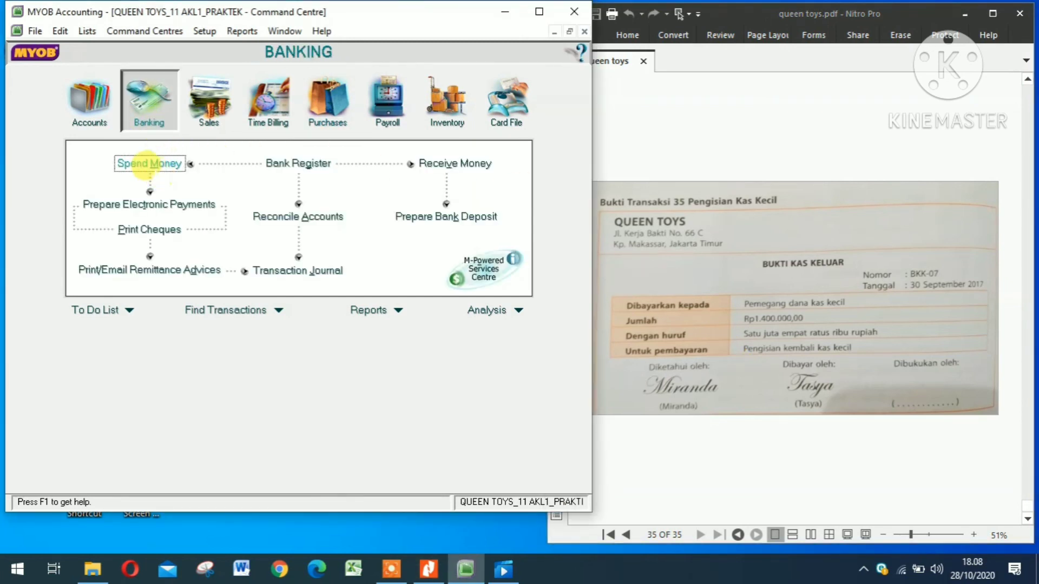
pyautogui.click(154, 167)
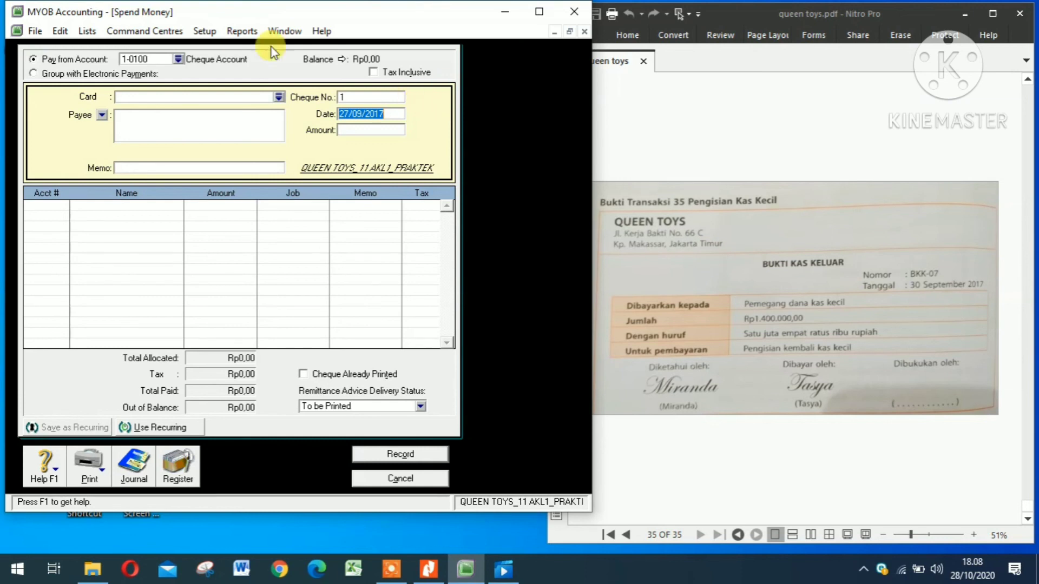
pyautogui.click(178, 58)
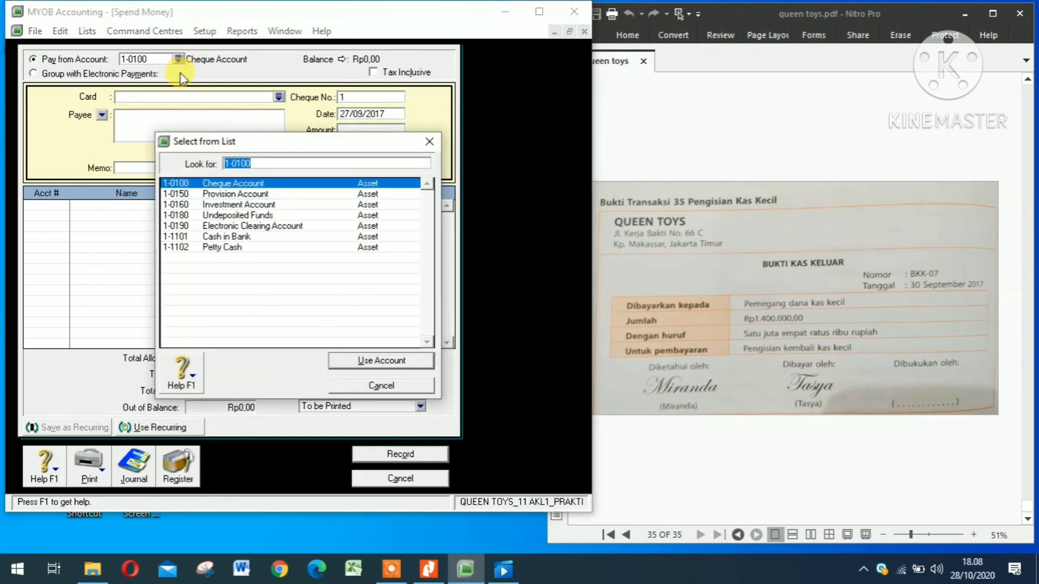
pyautogui.click(211, 238)
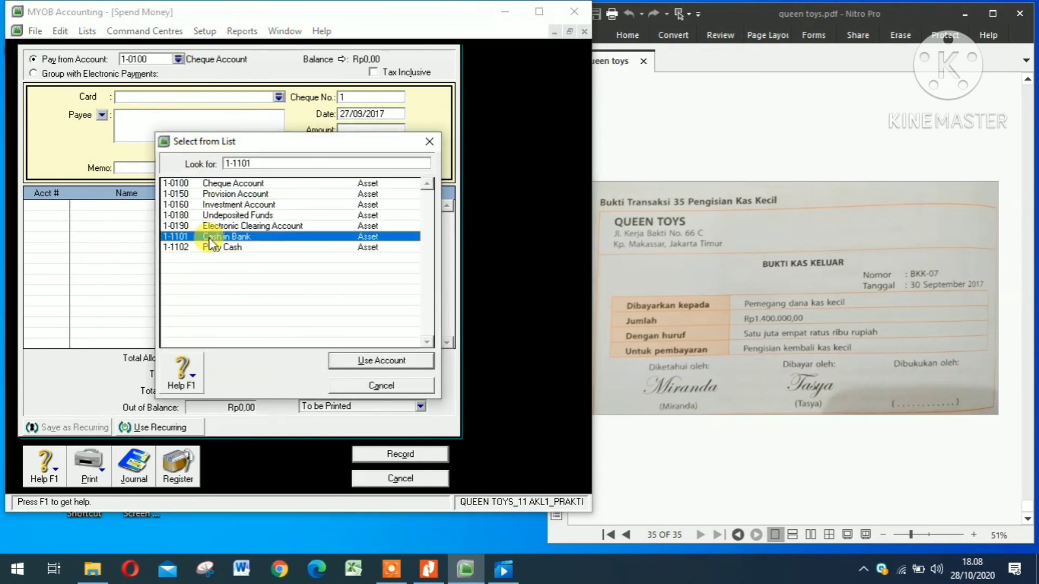
pyautogui.click(354, 362)
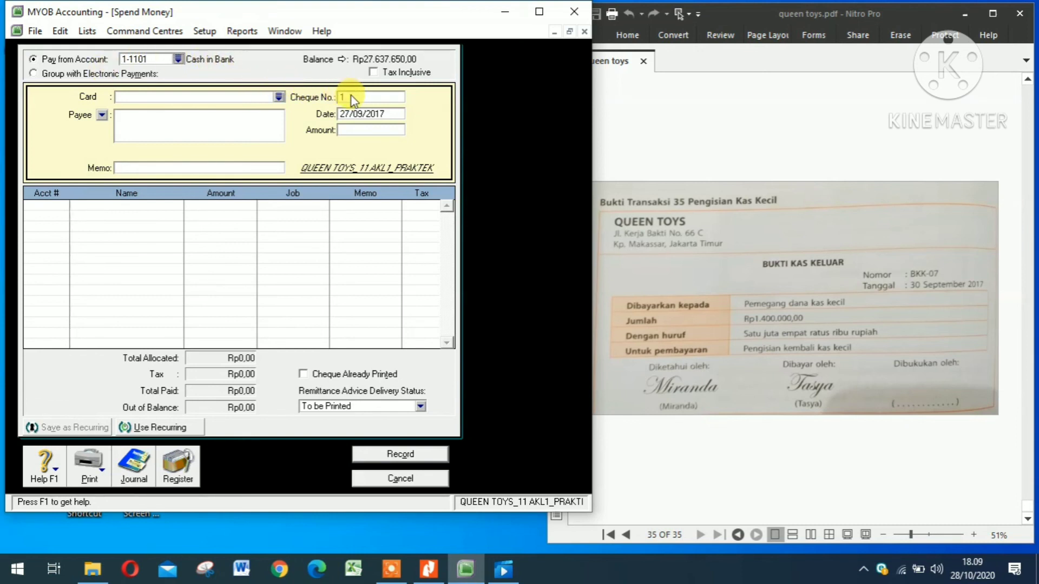
# Set the payment's cheque number to BKK07, its date to 30/09/2017 and its amount to 1400000.
pyautogui.write('BKK07')
pyautogui.click(348, 117)
pyautogui.click(348, 115)
pyautogui.press('BackSpace')
pyautogui.press('BackSpace')
pyautogui.write('30')
pyautogui.click(347, 130)
pyautogui.write('1')
pyautogui.write('400000')
# Enter PENGISIAN KEMBALI KAS KECIL as the payment's memo.
pyautogui.click(201, 168)
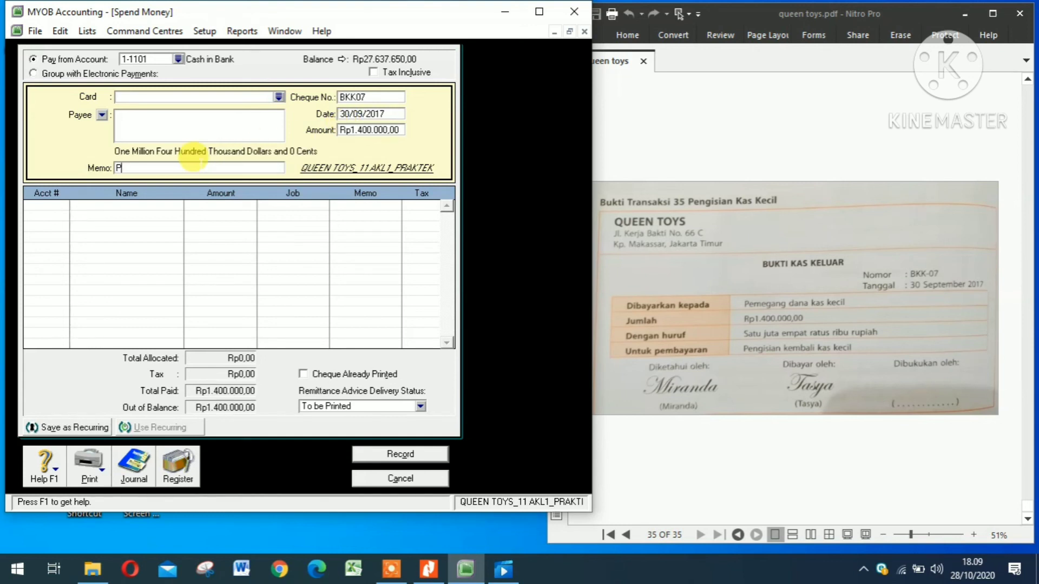
pyautogui.write('PNE')
pyautogui.write('GISIAN KEMBALI KAS')
pyautogui.write(' KE')
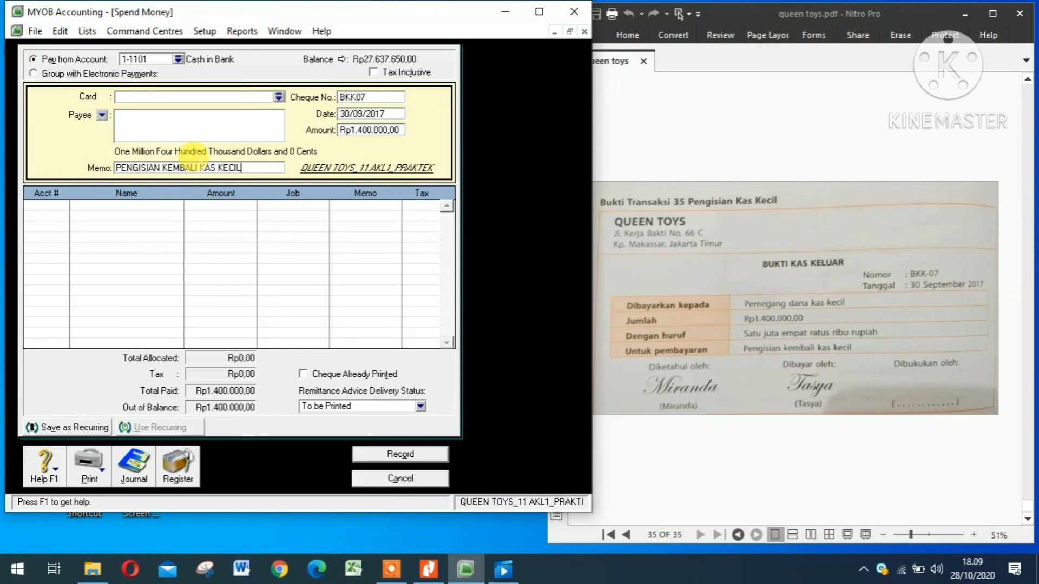
pyautogui.write('CIL')
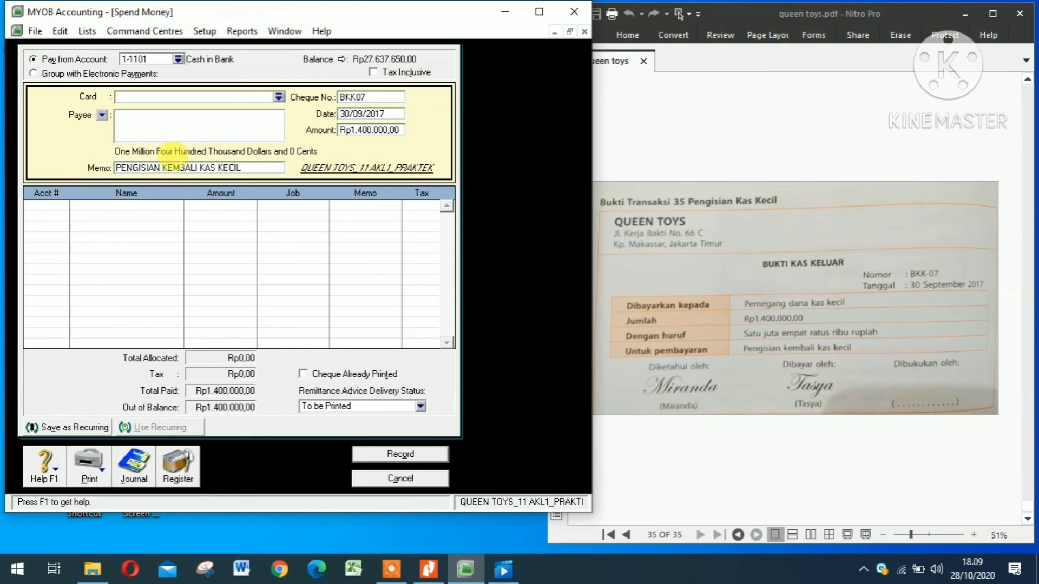
# Allocate the payment to account 1-1102 Petty Cash, then record it and close the Spend Money form.
pyautogui.click(39, 205)
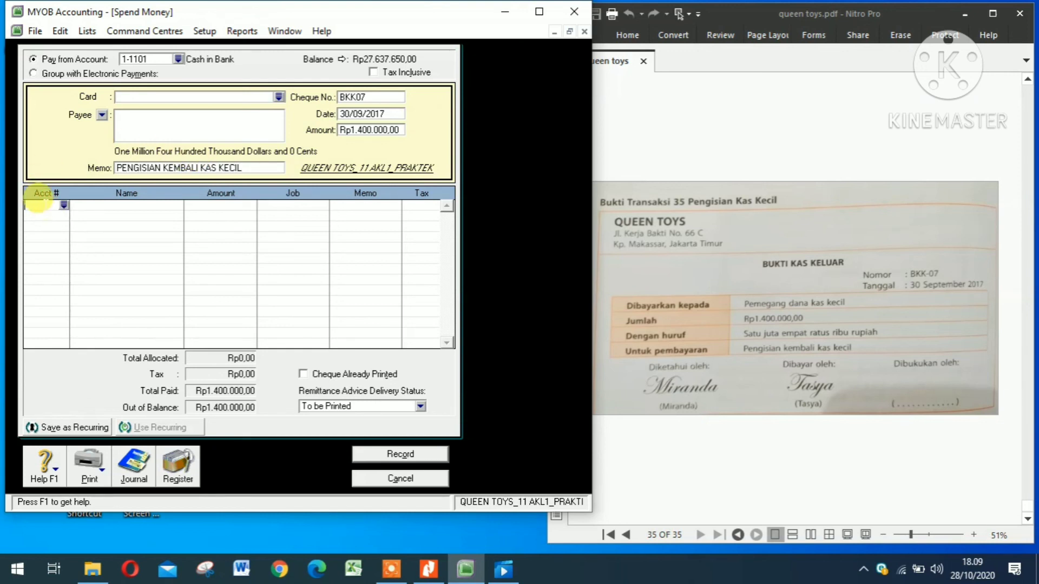
pyautogui.click(64, 206)
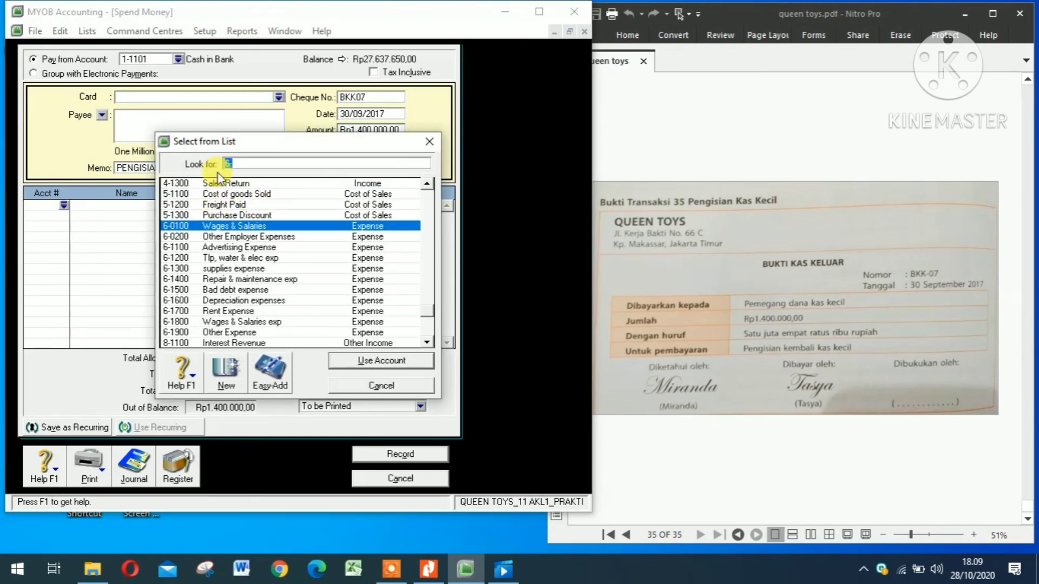
pyautogui.write('1')
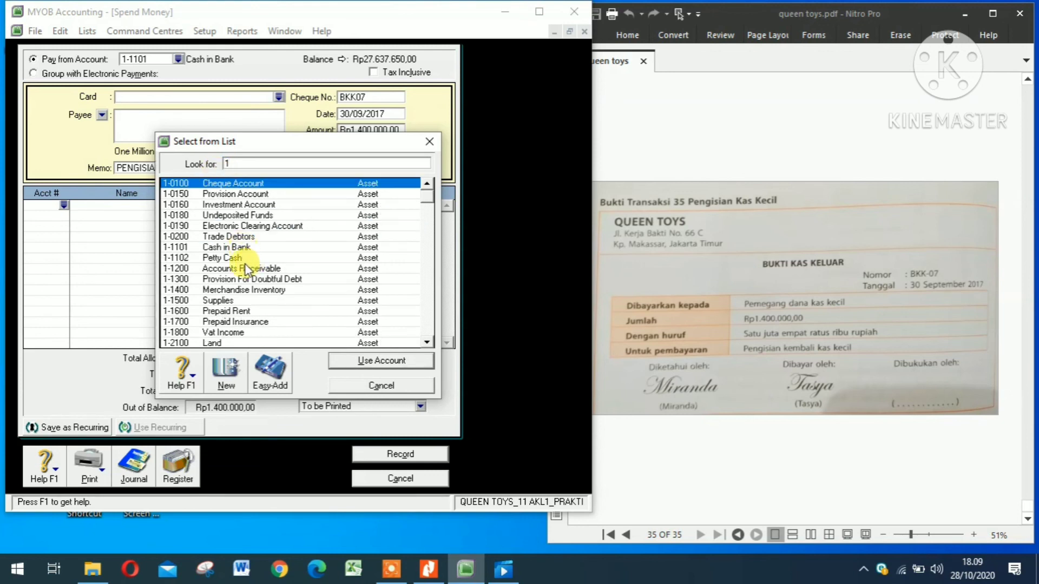
pyautogui.click(226, 261)
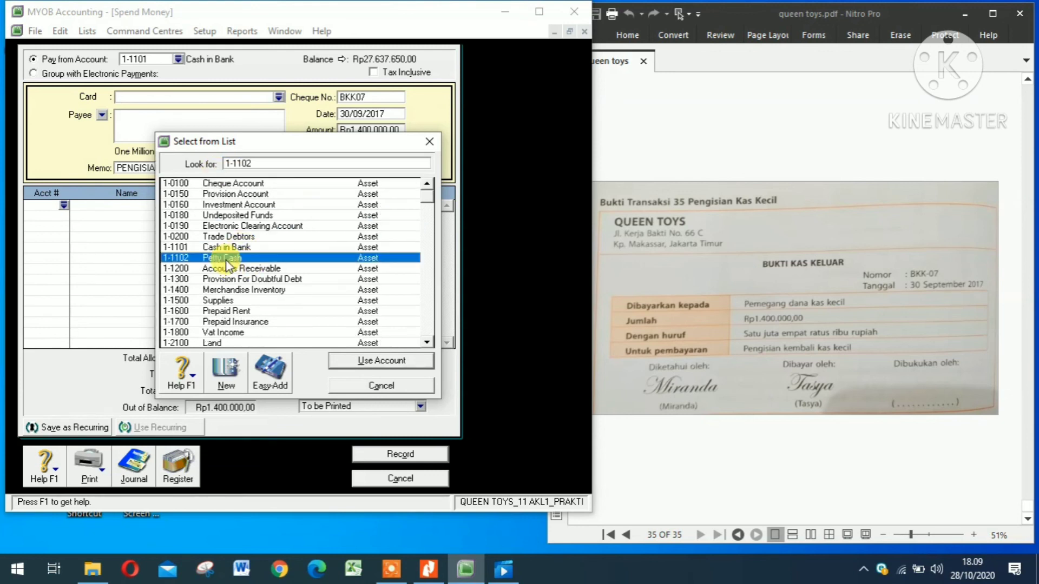
pyautogui.click(381, 360)
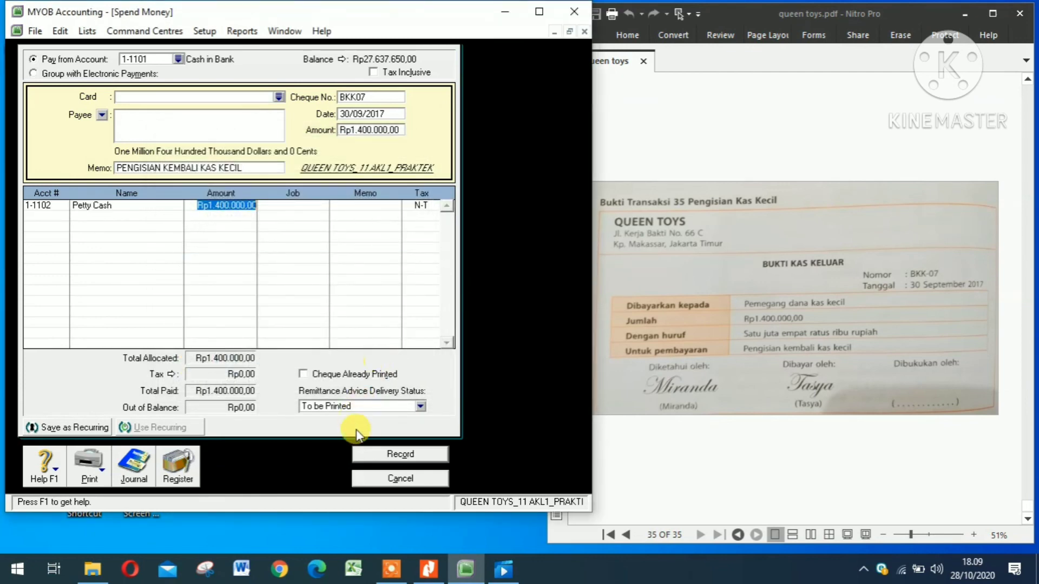
pyautogui.click(382, 459)
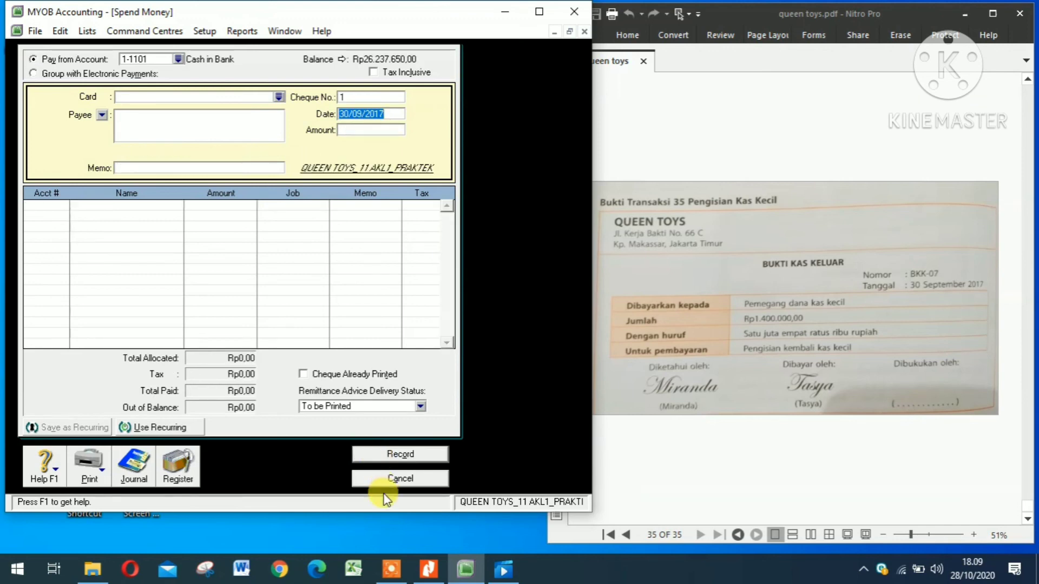
pyautogui.click(383, 479)
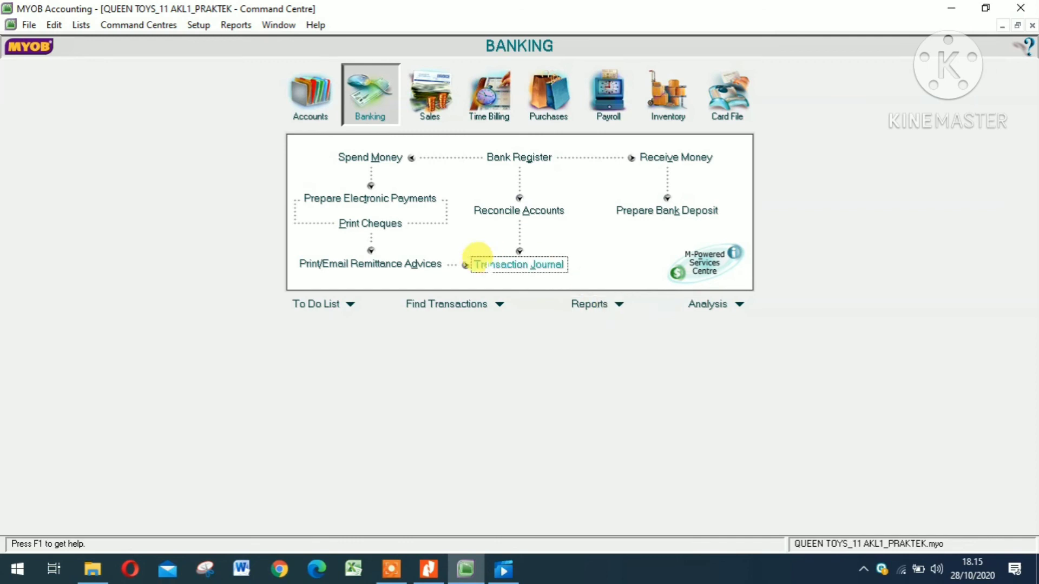
# Display the Trial Balance report for September of the 2017 financial year.
pyautogui.click(618, 304)
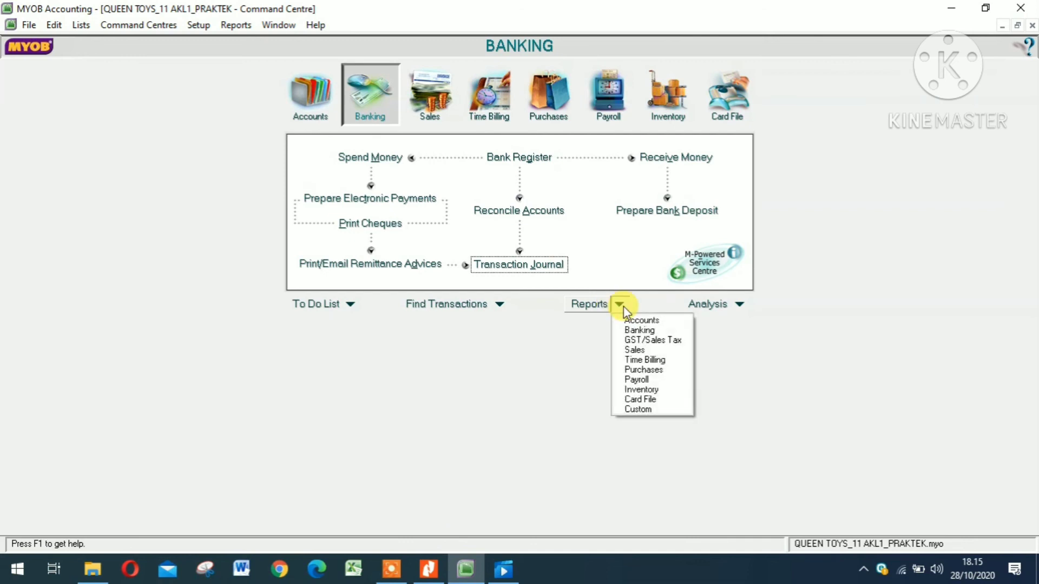
pyautogui.click(630, 321)
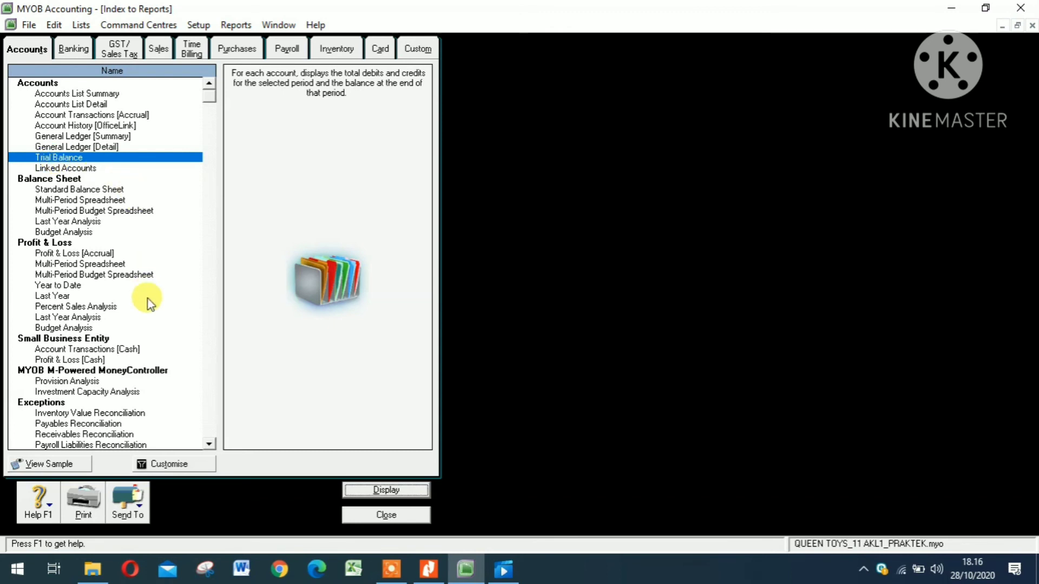
pyautogui.click(184, 466)
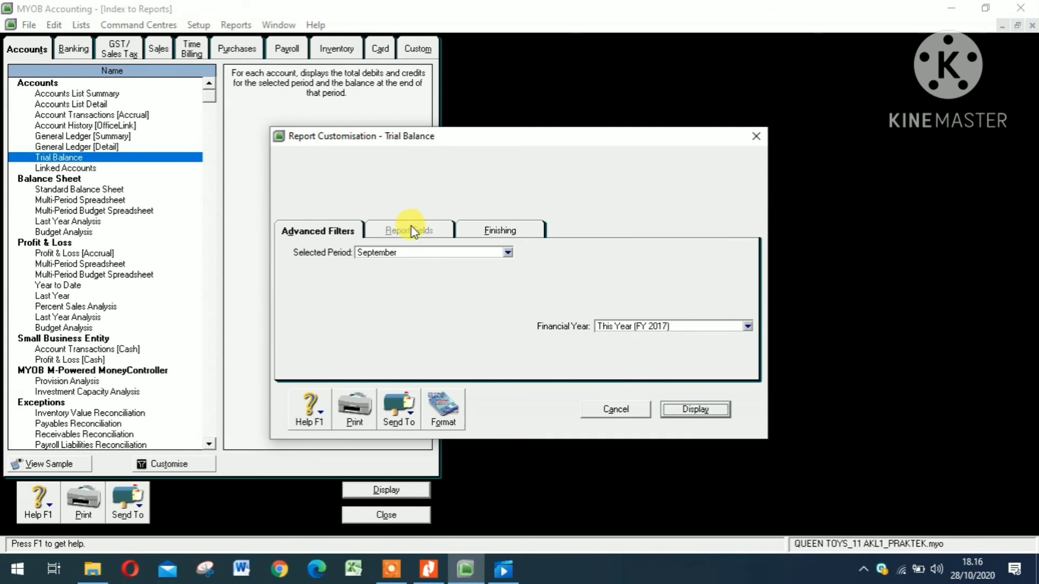
pyautogui.click(507, 253)
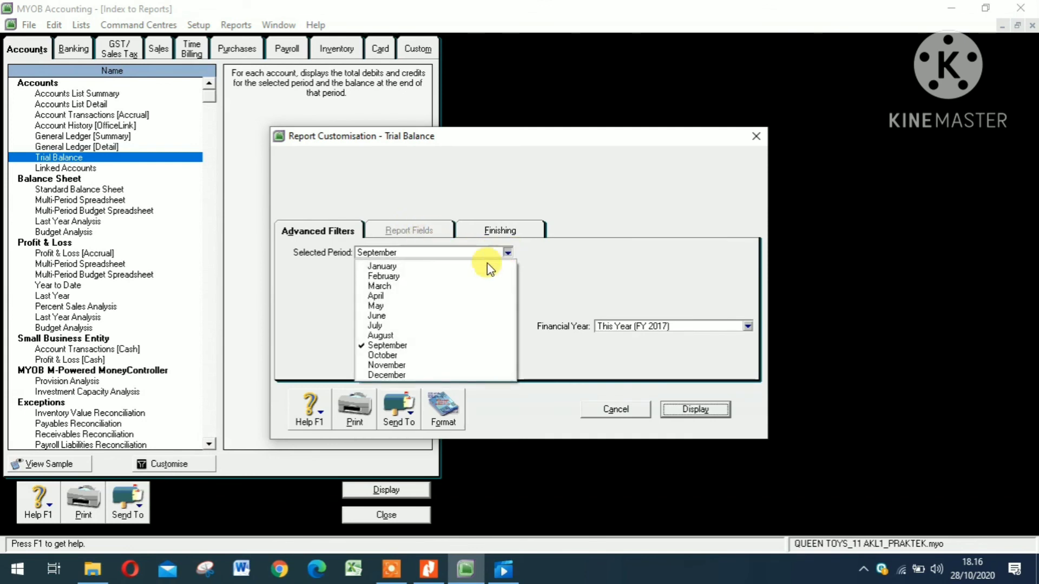
pyautogui.click(384, 348)
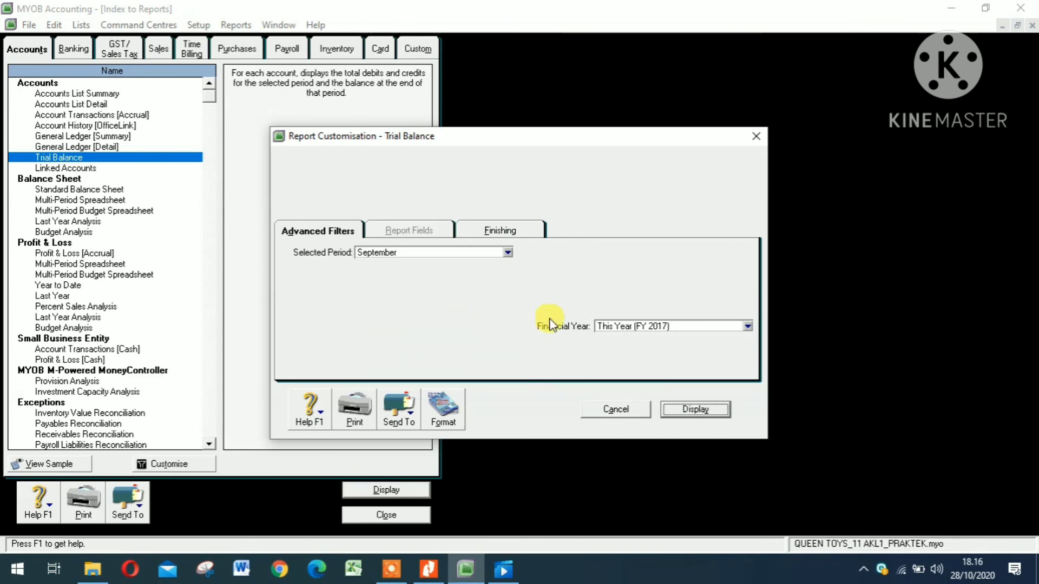
pyautogui.click(697, 410)
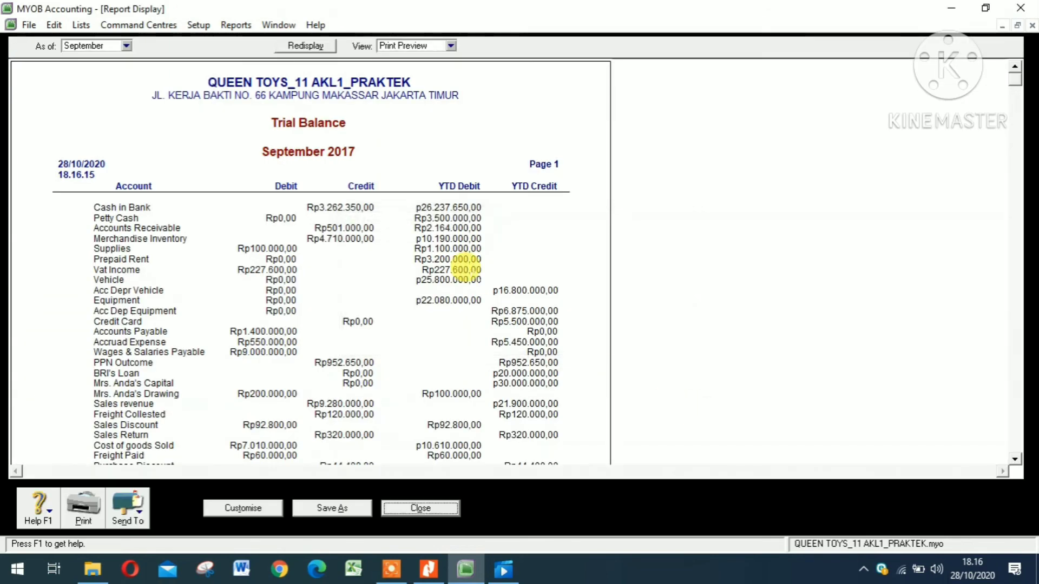
# Examine the account balances in the trial balance down to the debit and credit totals.
pyautogui.click(1015, 460)
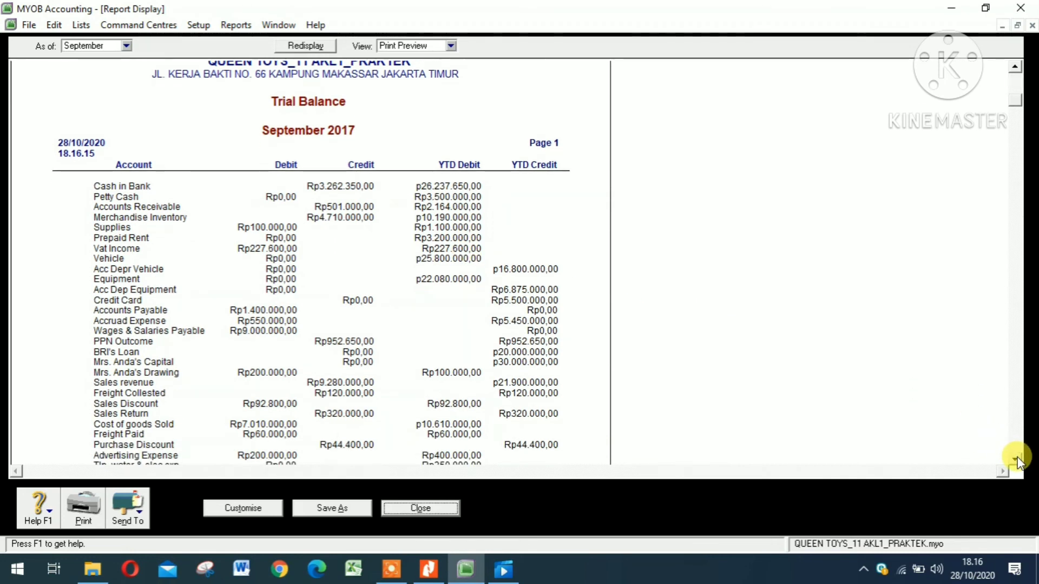
pyautogui.click(1016, 459)
pyautogui.click(1015, 459)
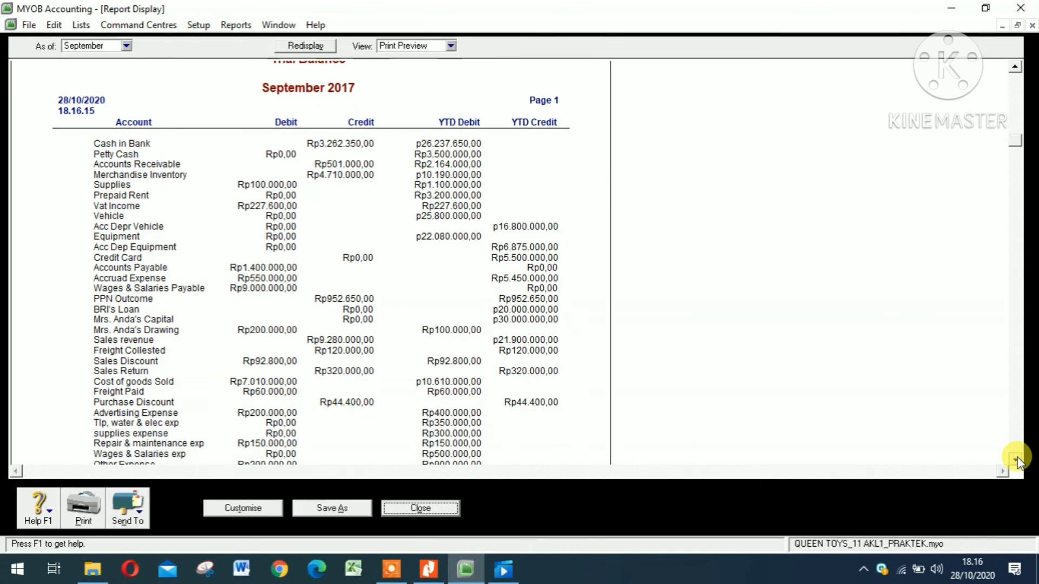
pyautogui.click(1016, 459)
pyautogui.click(1015, 459)
pyautogui.click(1016, 459)
pyautogui.click(1015, 460)
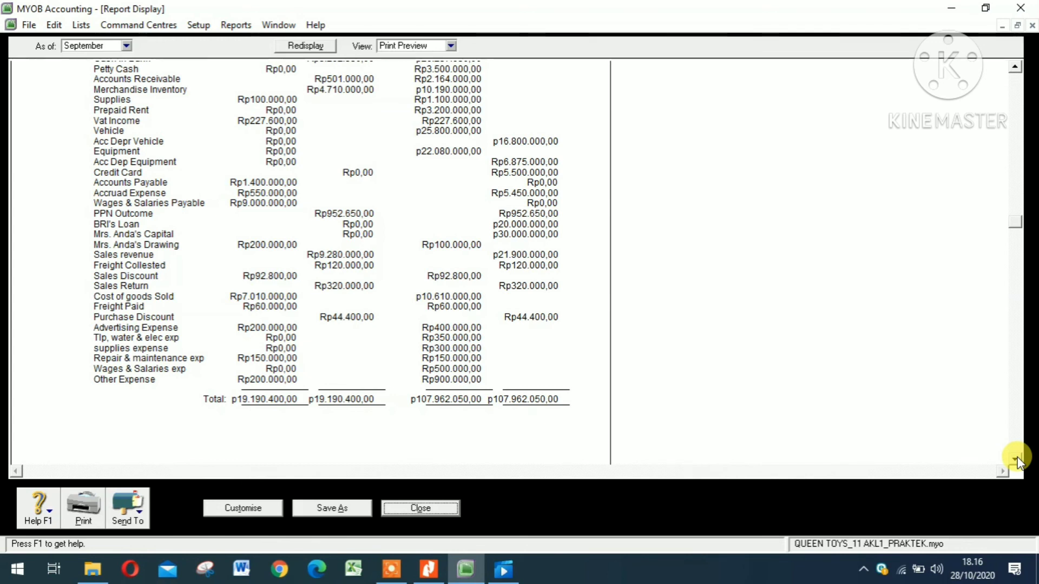
pyautogui.click(1015, 460)
pyautogui.click(1016, 459)
pyautogui.click(1016, 459)
pyautogui.click(1016, 460)
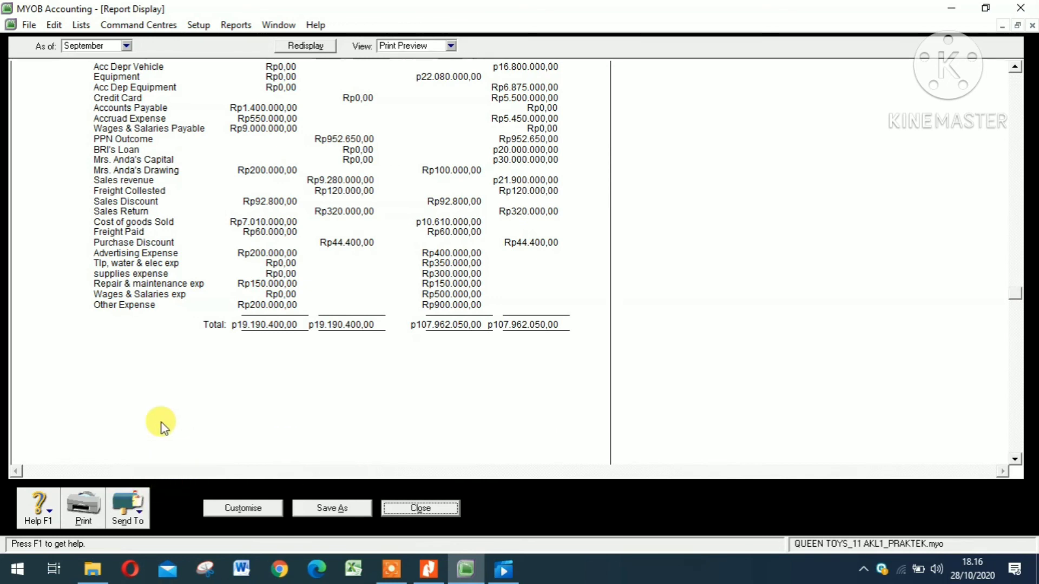
# Export the trial balance as a PDF named Trial Balance 2.pdf, then close the report and the report index.
pyautogui.click(140, 518)
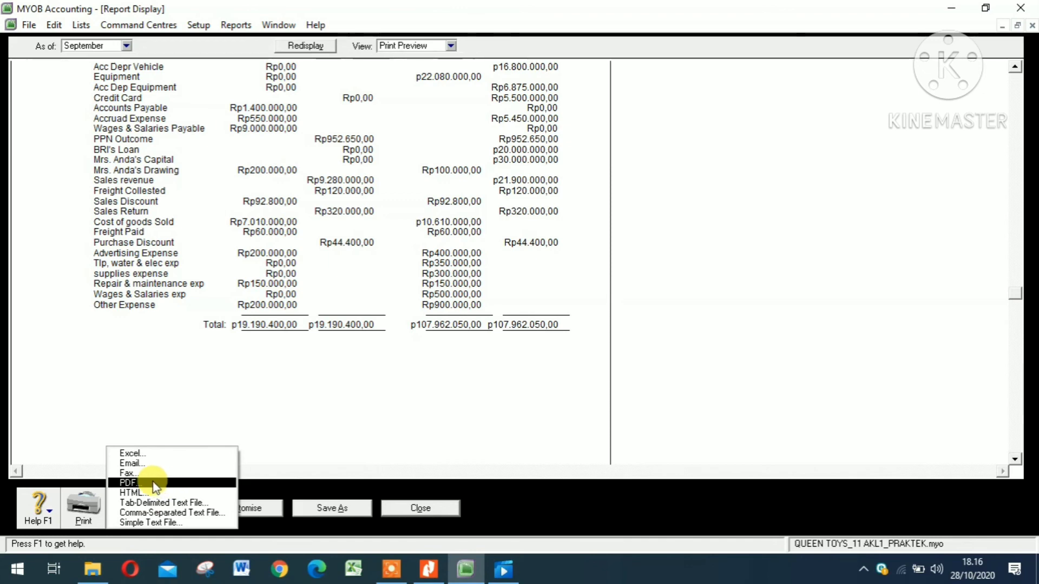
pyautogui.click(154, 483)
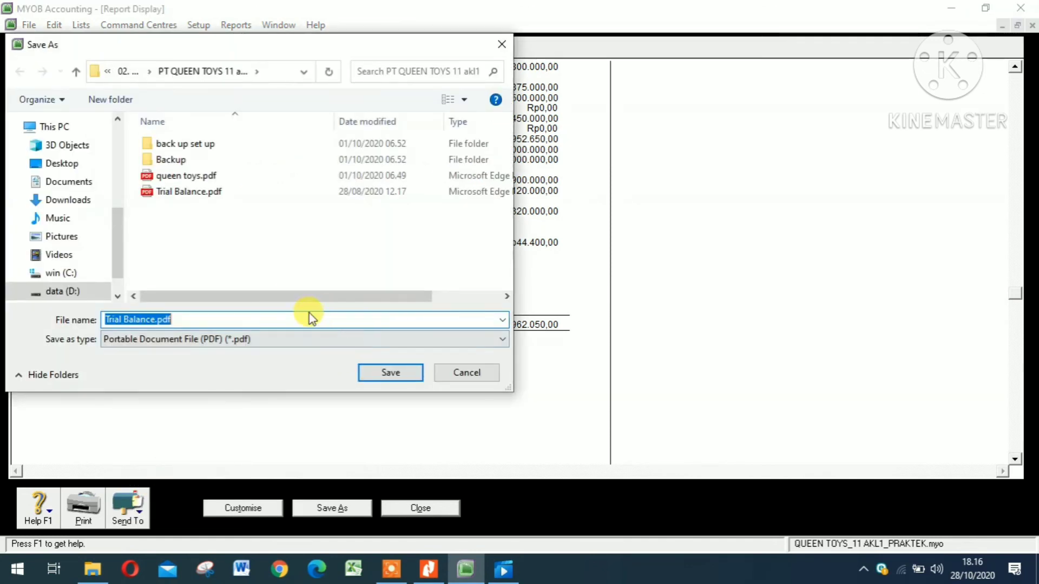
pyautogui.click(156, 319)
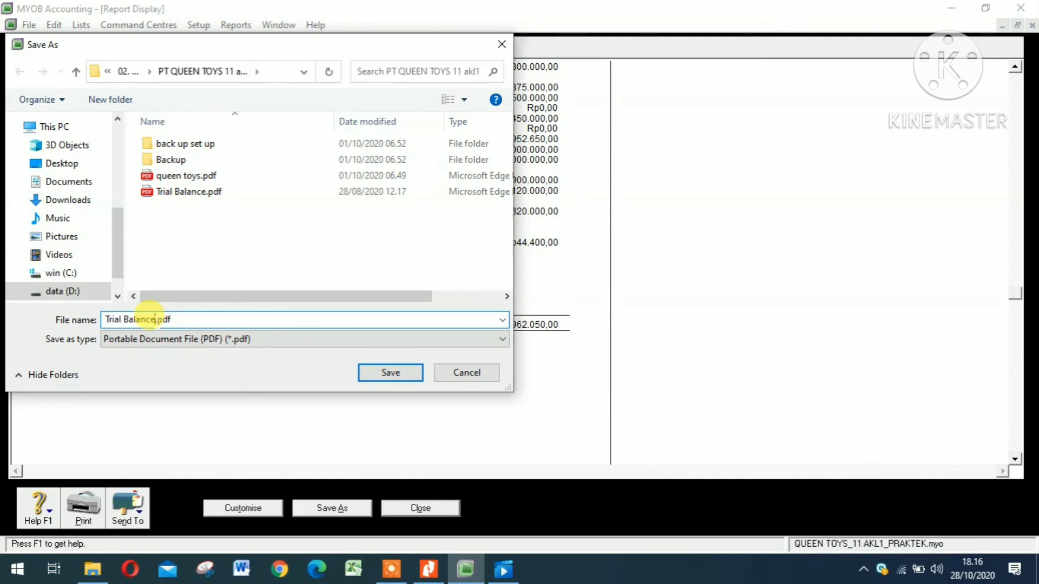
pyautogui.write('2')
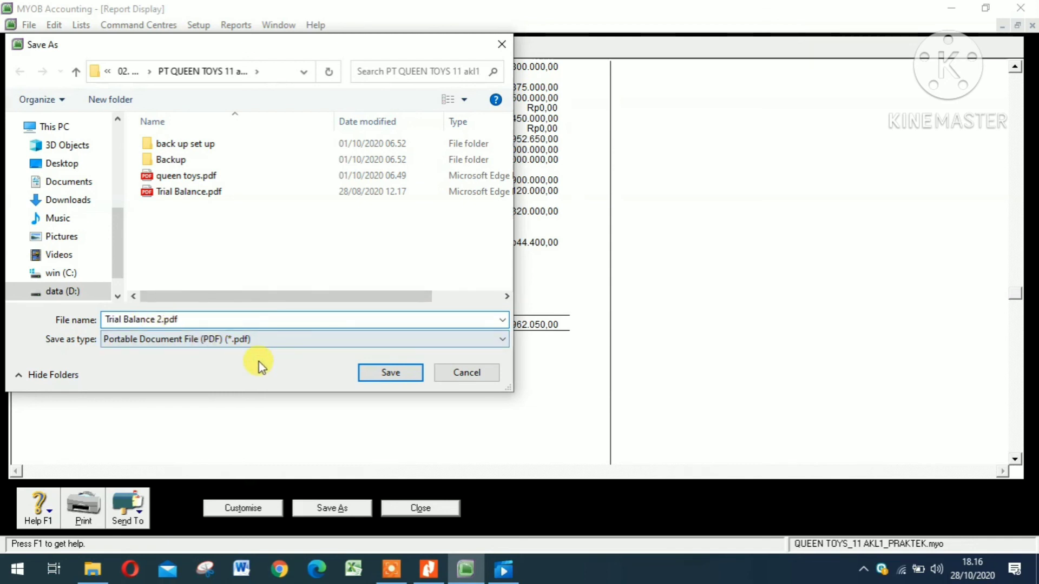
pyautogui.click(389, 375)
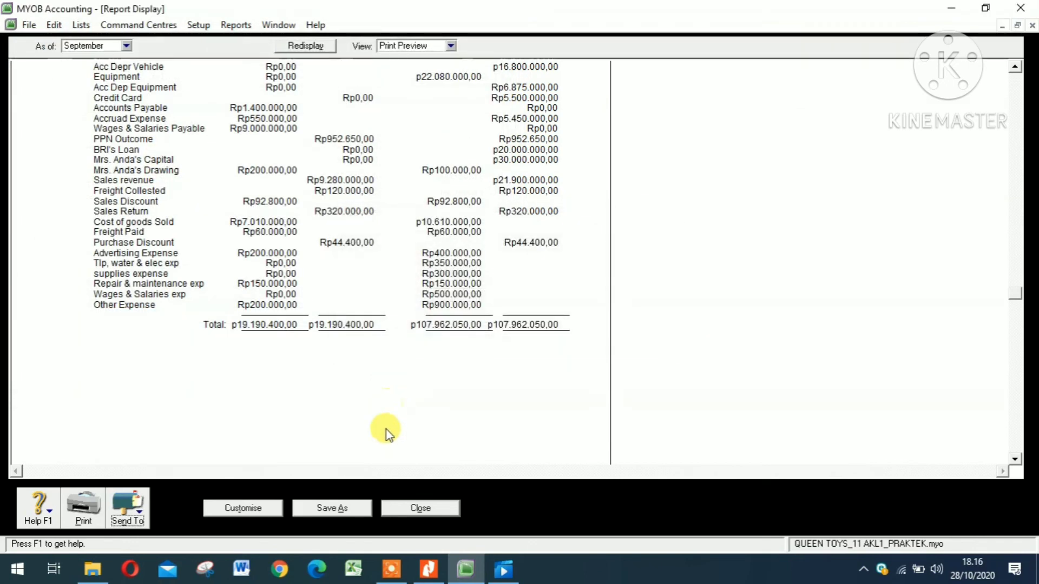
pyautogui.click(410, 509)
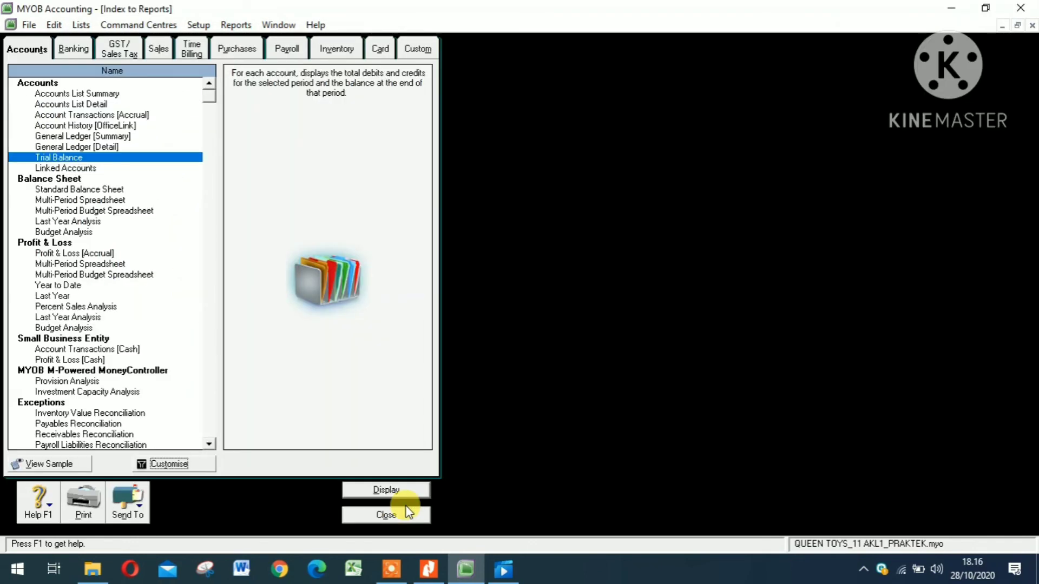
pyautogui.click(390, 514)
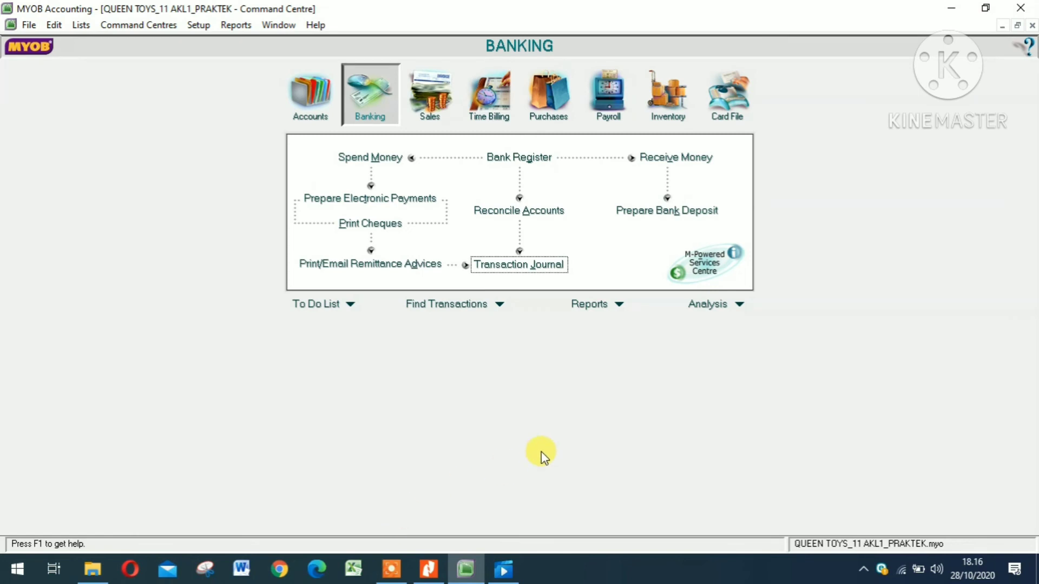